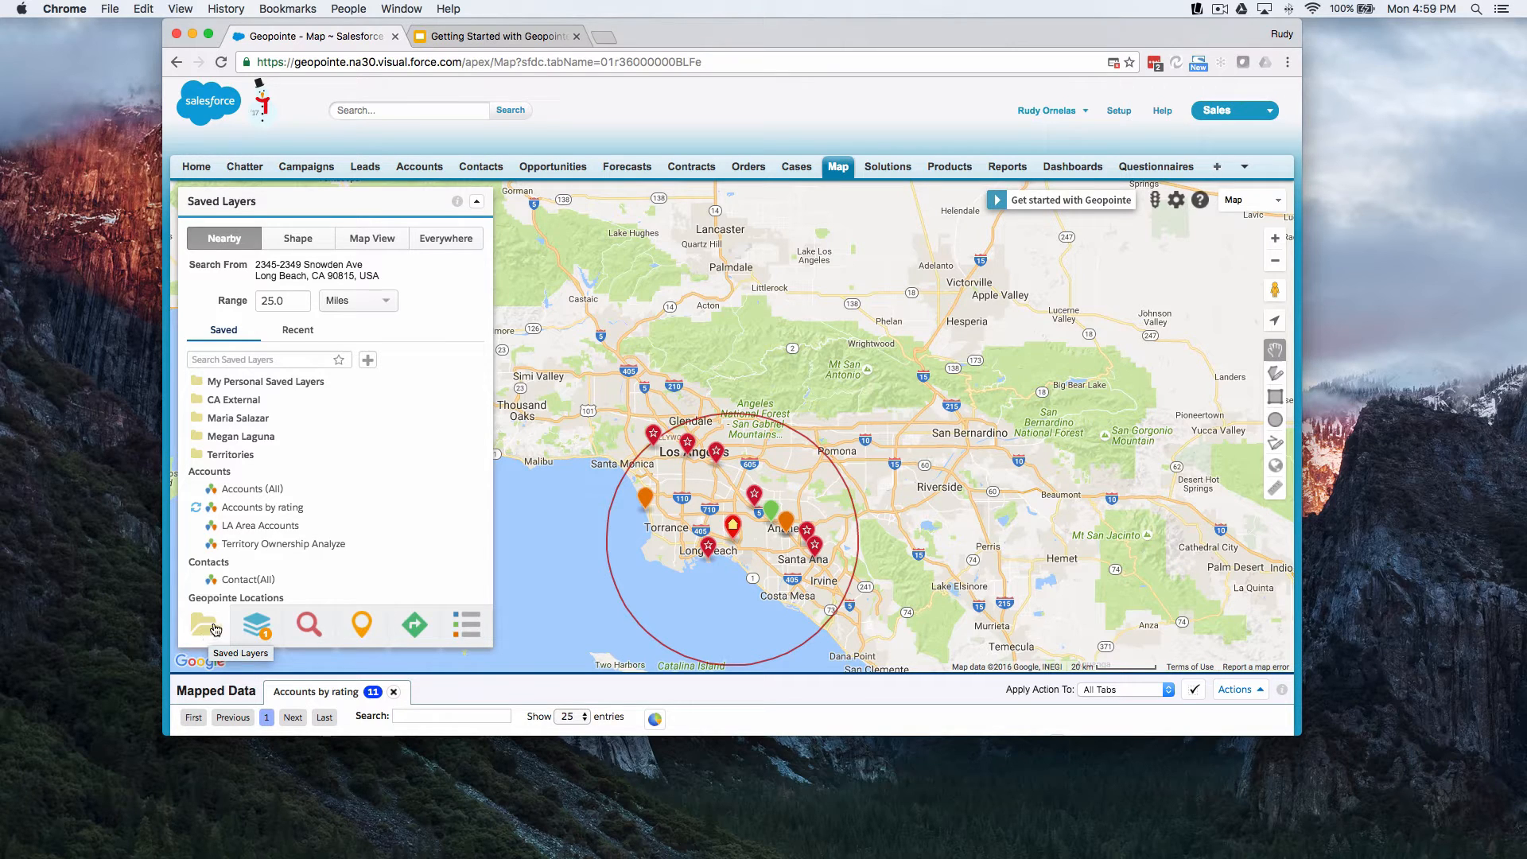
# Show the layers currently mapped
pyautogui.scroll(-5, 231, 561)
pyautogui.scroll(5, 234, 555)
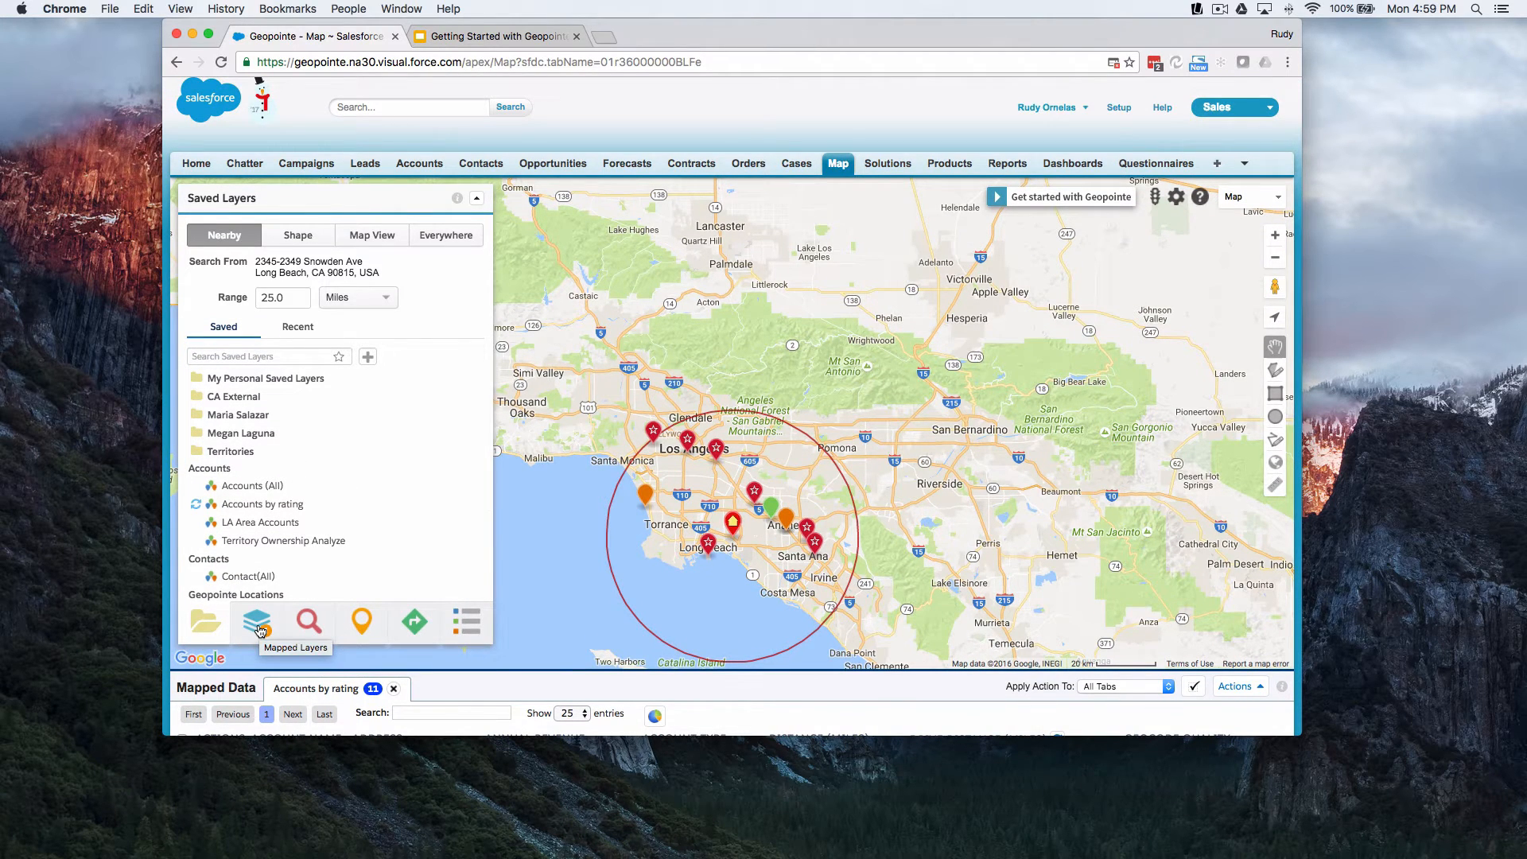
pyautogui.click(259, 629)
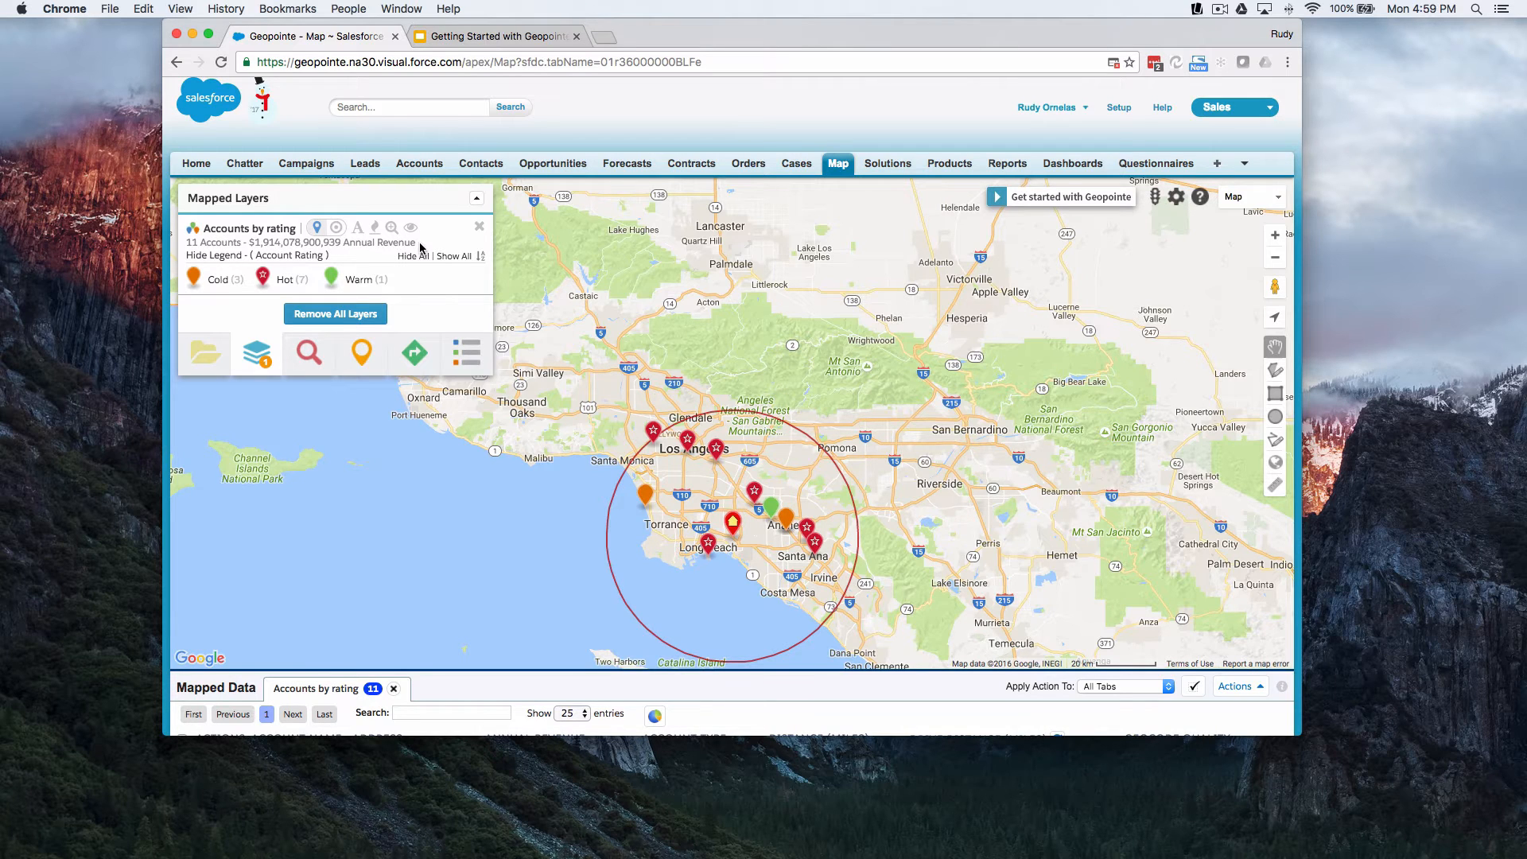
# Hide the Cold and Warm categories in the Accounts by rating legend, then show both again
pyautogui.moveTo(420, 247); pyautogui.dragTo(343, 244)
pyautogui.click(333, 278)
pyautogui.click(193, 278)
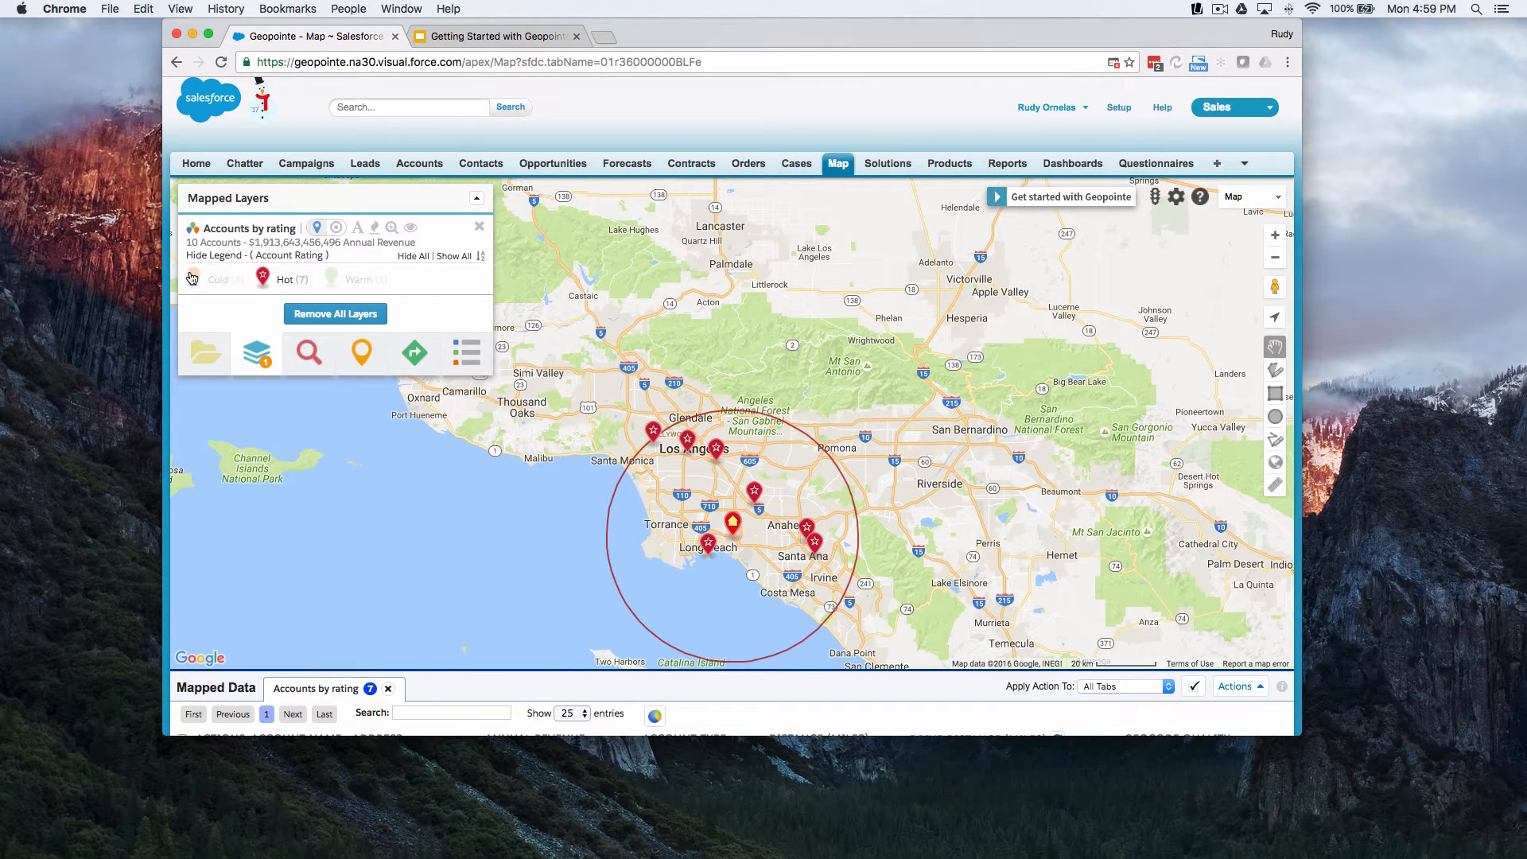
pyautogui.click(192, 277)
pyautogui.click(338, 280)
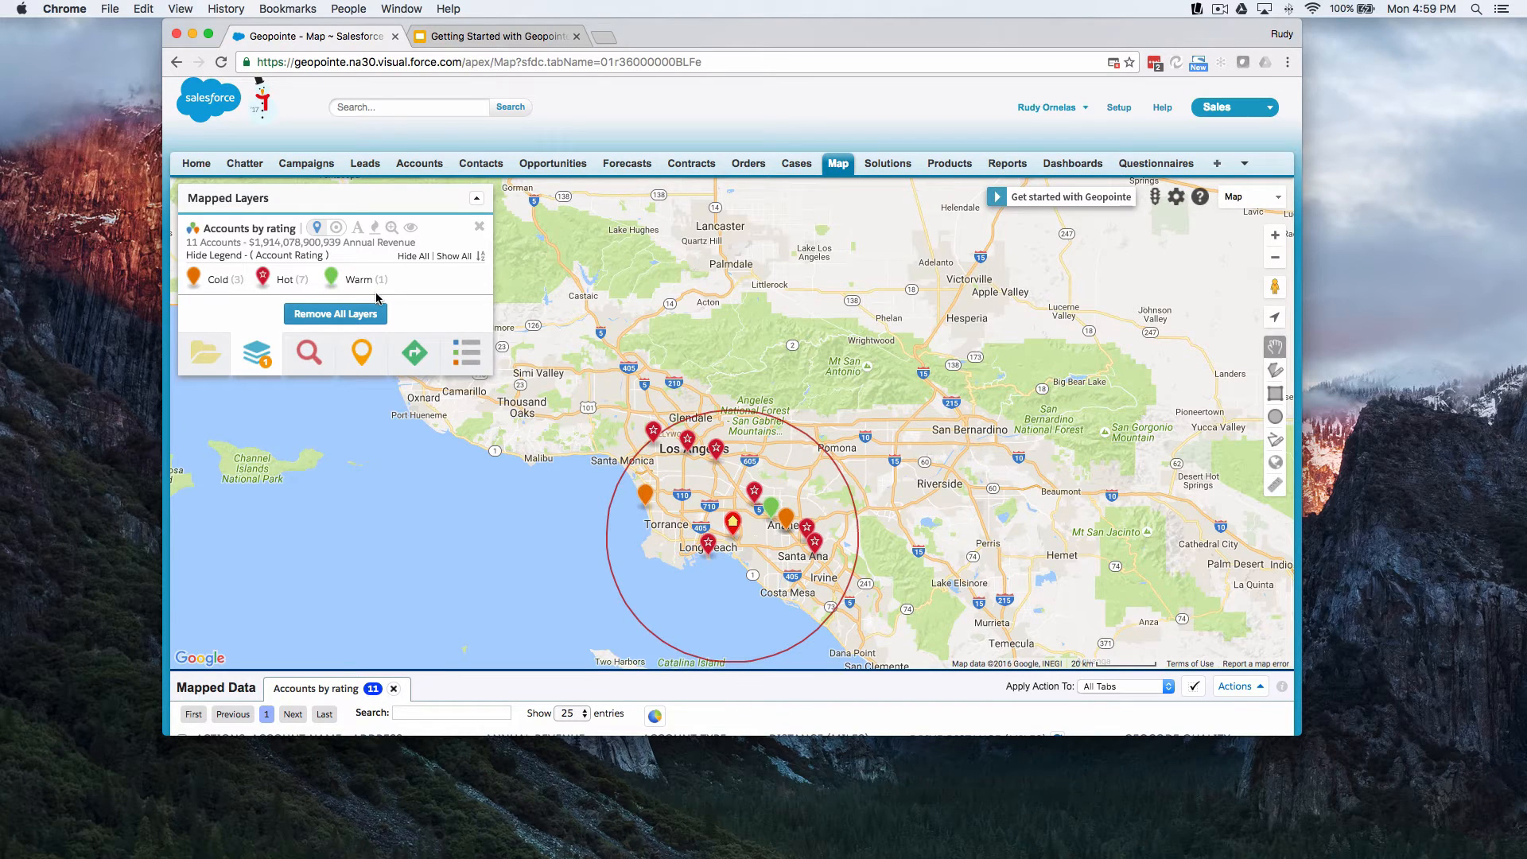
# View the map legend and the address and places search
pyautogui.click(472, 358)
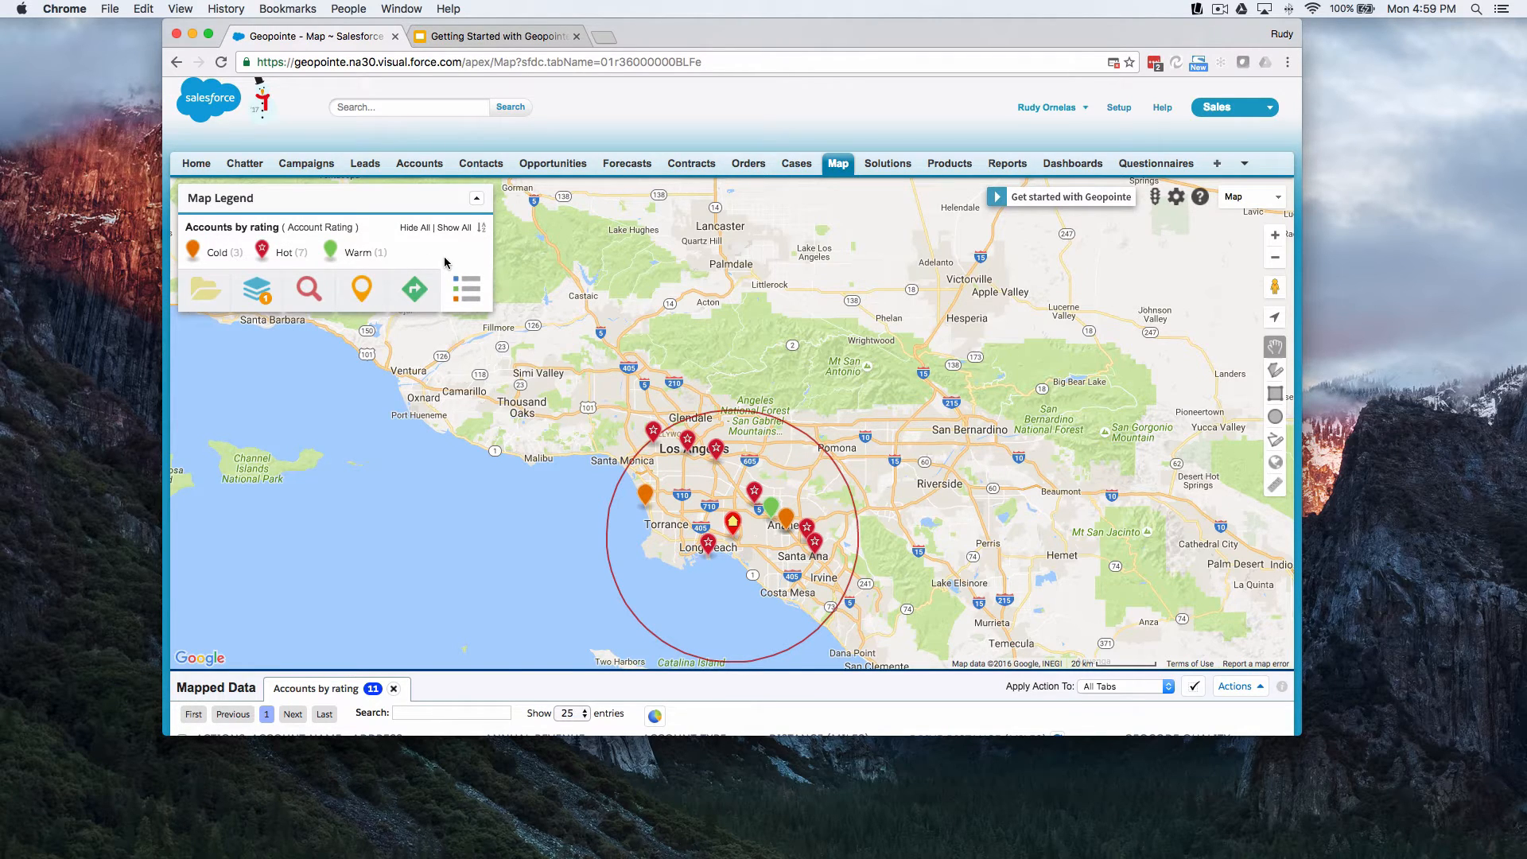
pyautogui.click(311, 290)
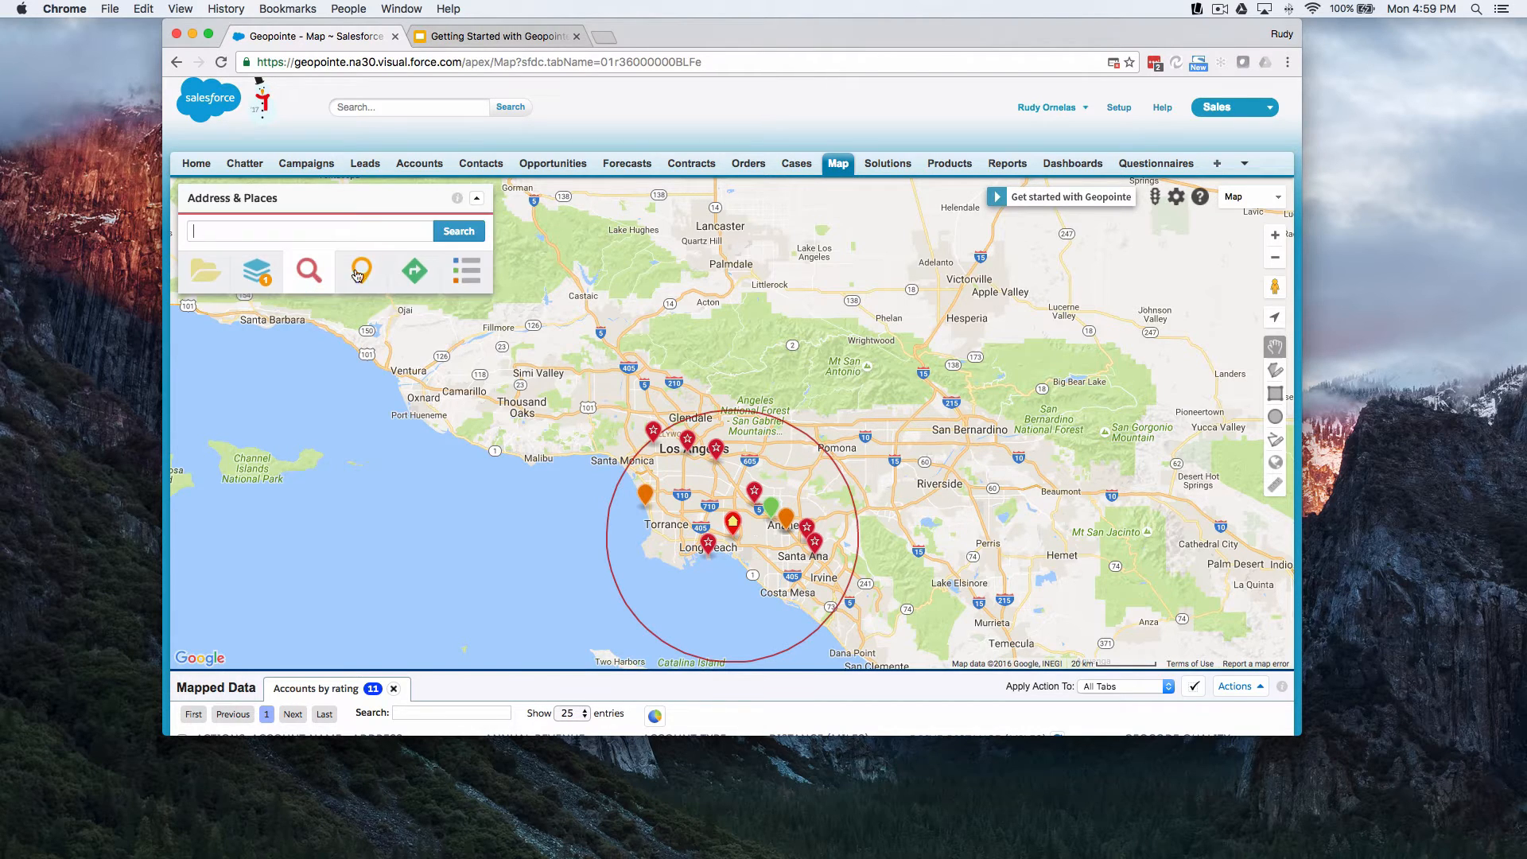
pyautogui.click(302, 232)
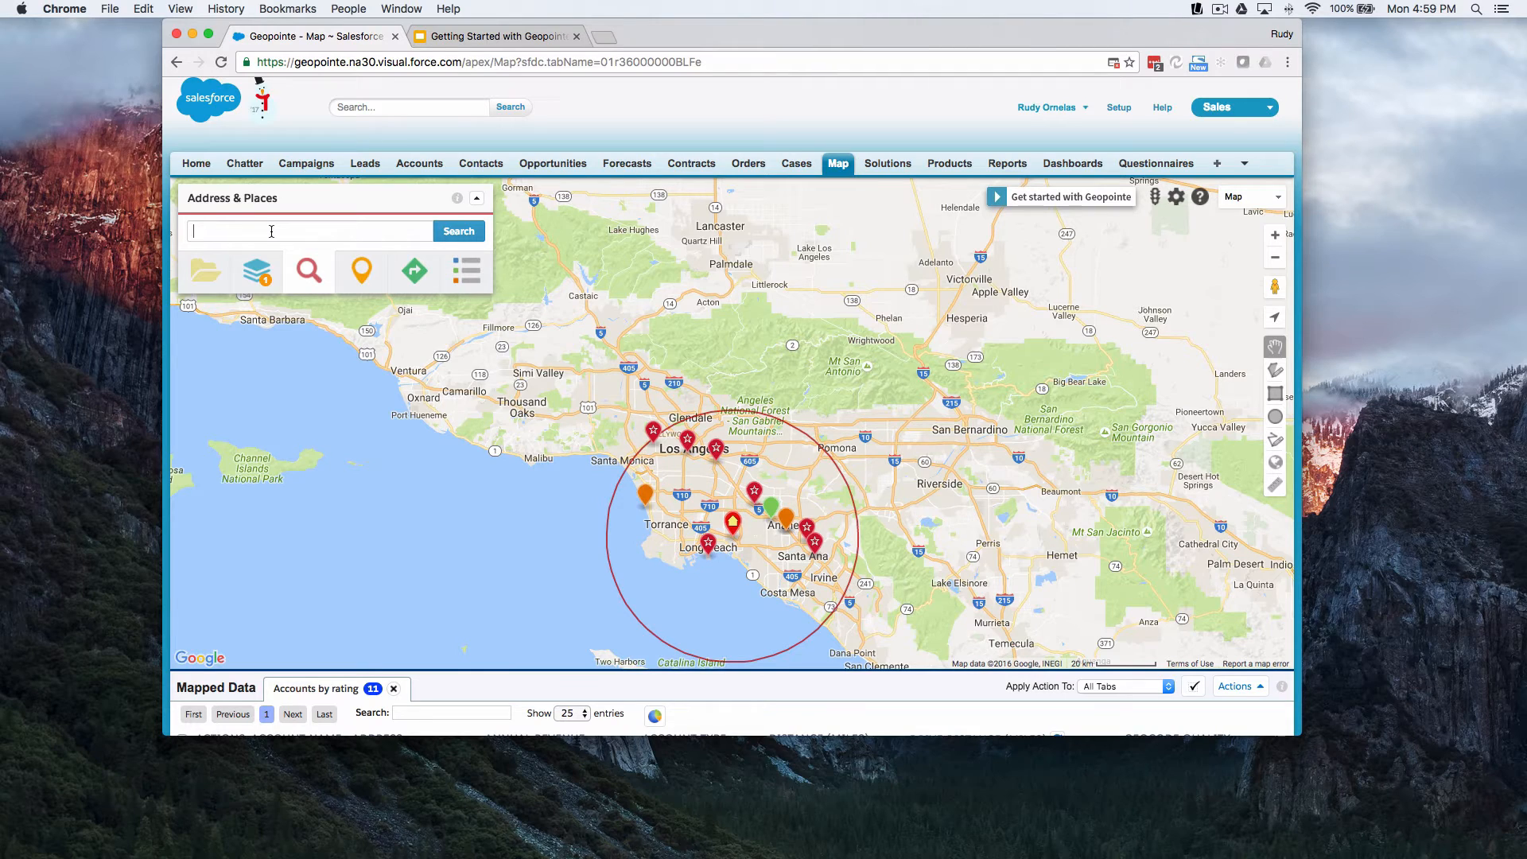
# View the saved personal locations and the list of saved routes, leaving the new empty route selected
pyautogui.click(364, 282)
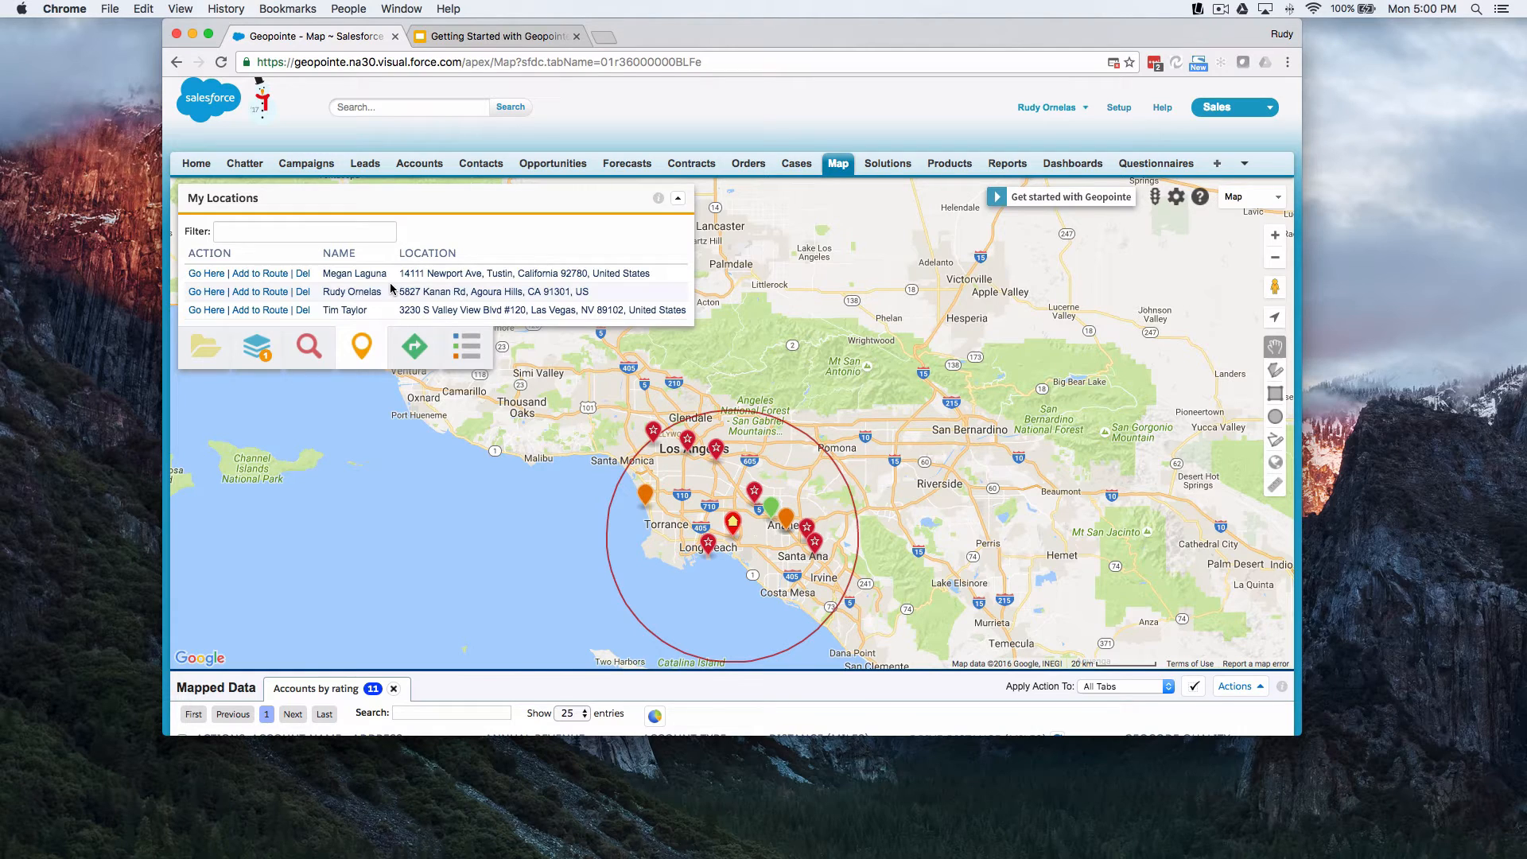
pyautogui.click(414, 347)
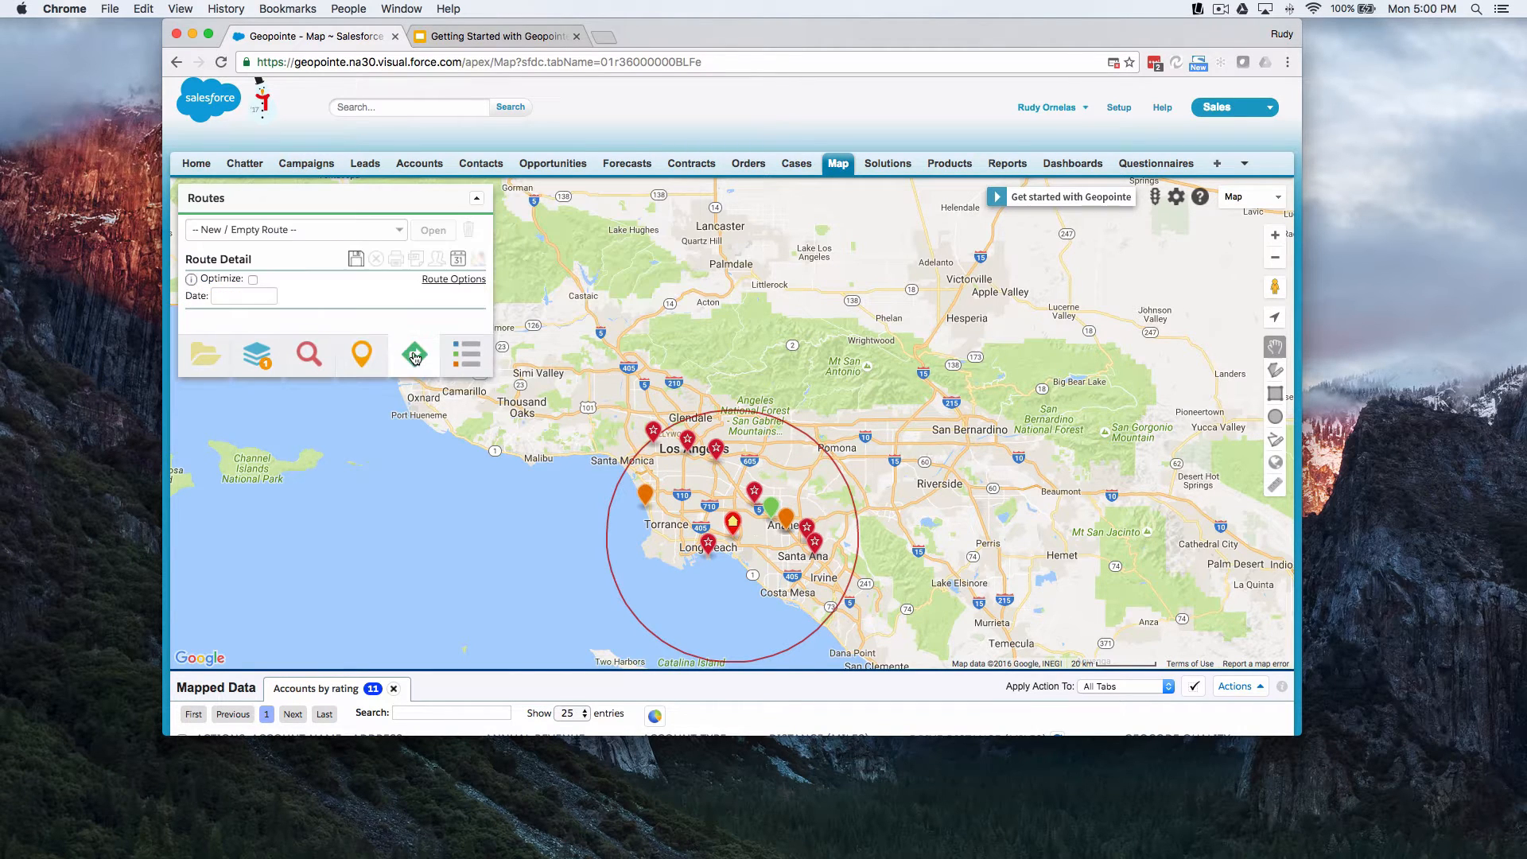
pyautogui.click(339, 236)
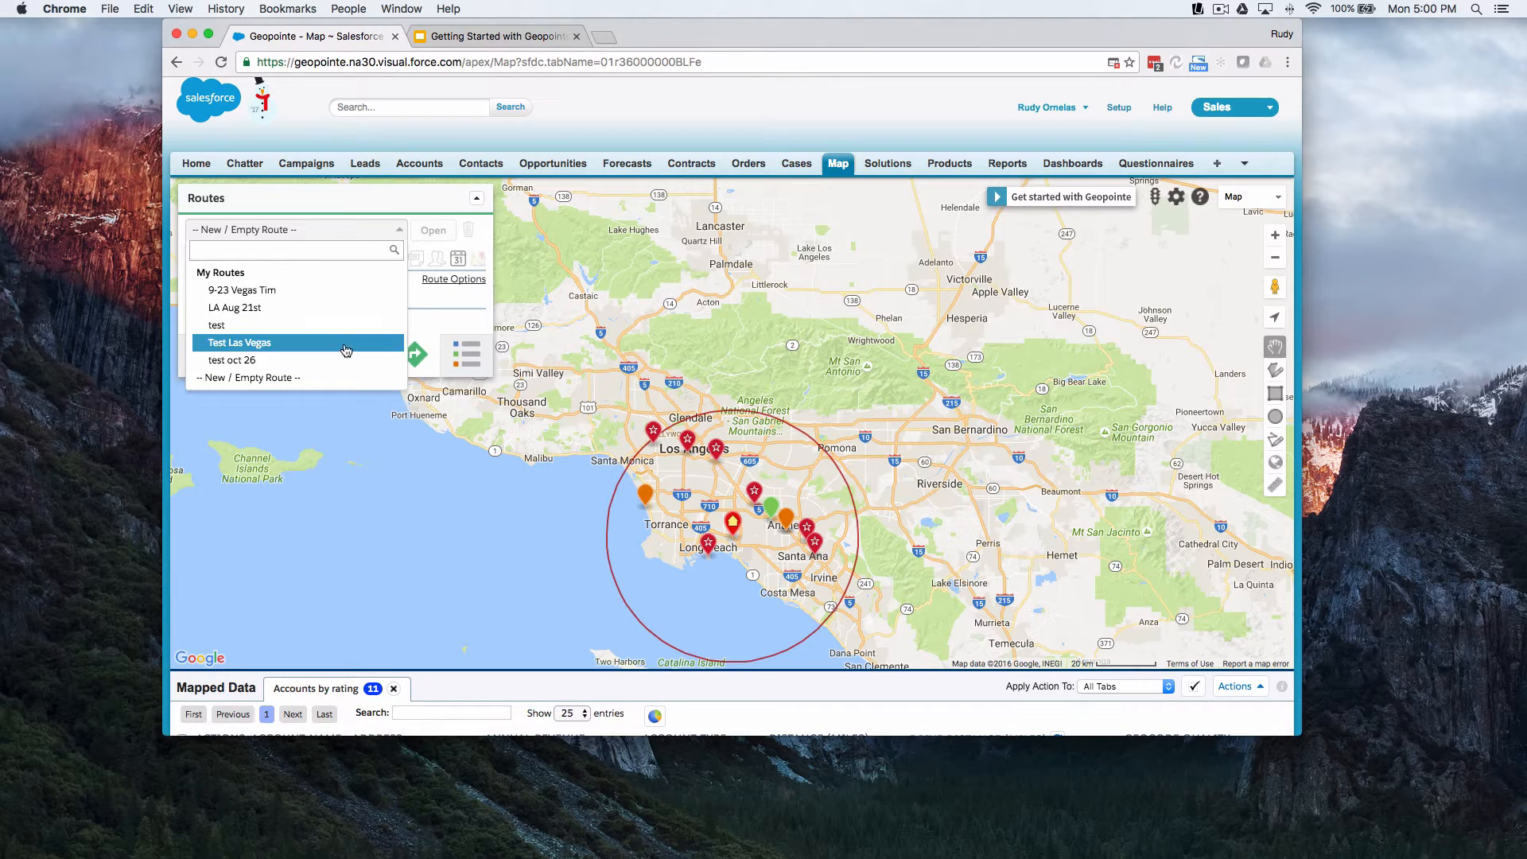
pyautogui.click(436, 308)
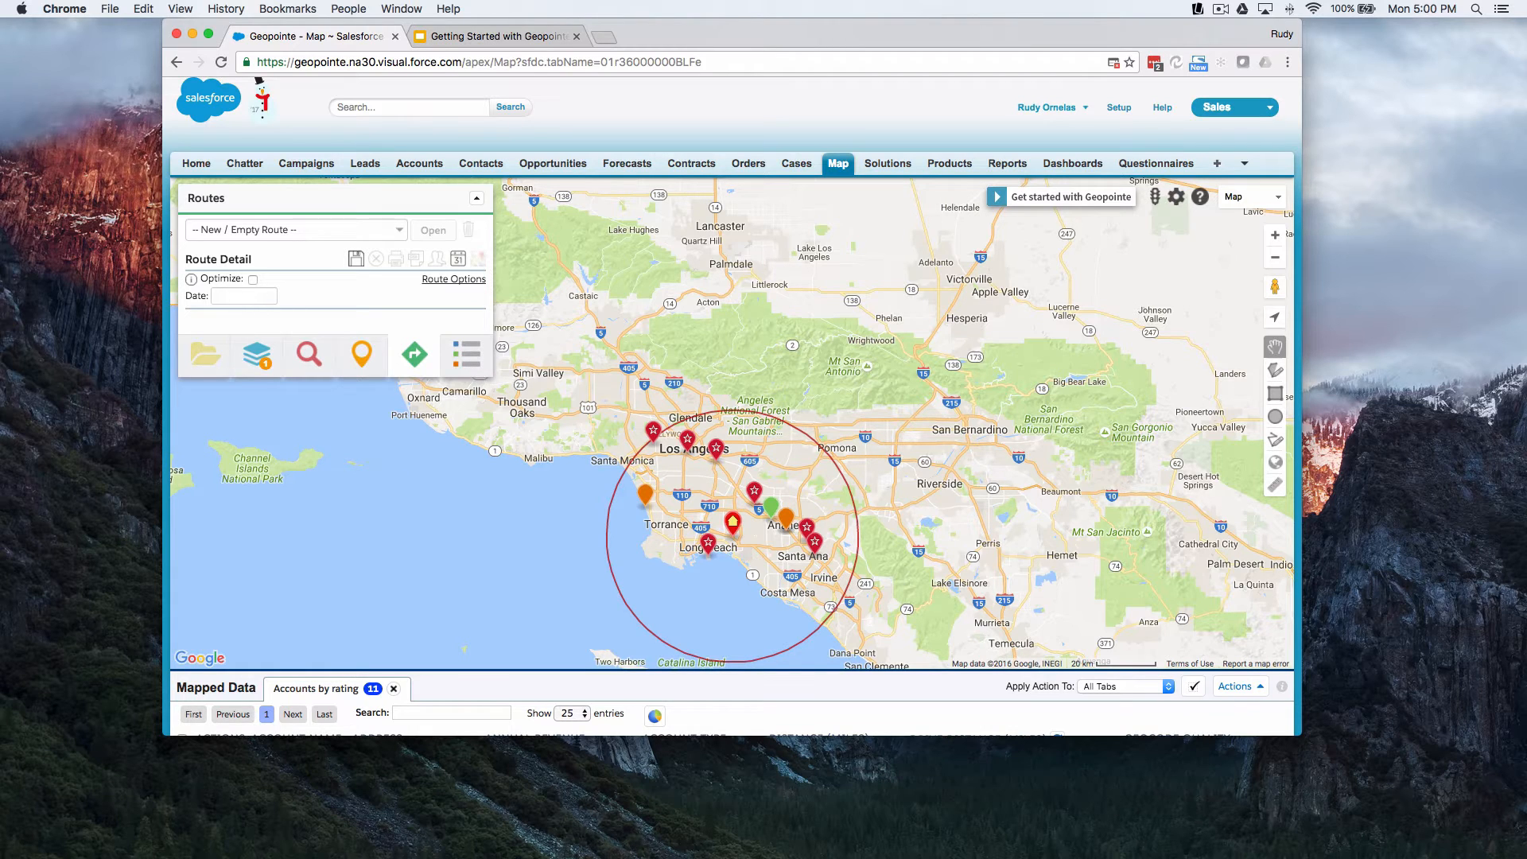
# Open the Port of Long Beach account's details on the map and examine its row in the mapped data
pyautogui.scroll(-3, 554, 692)
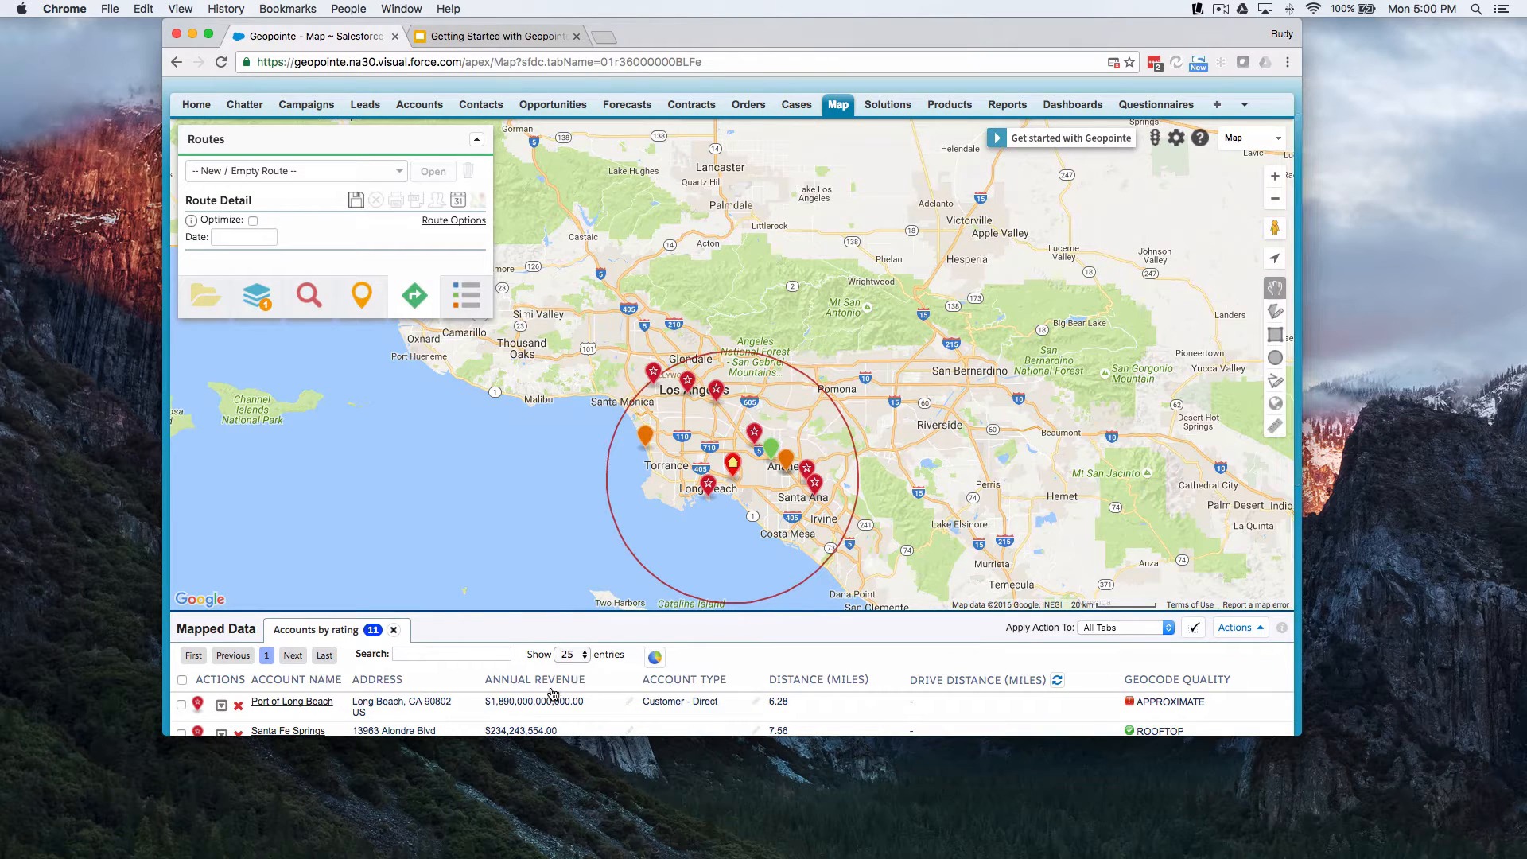
pyautogui.click(708, 487)
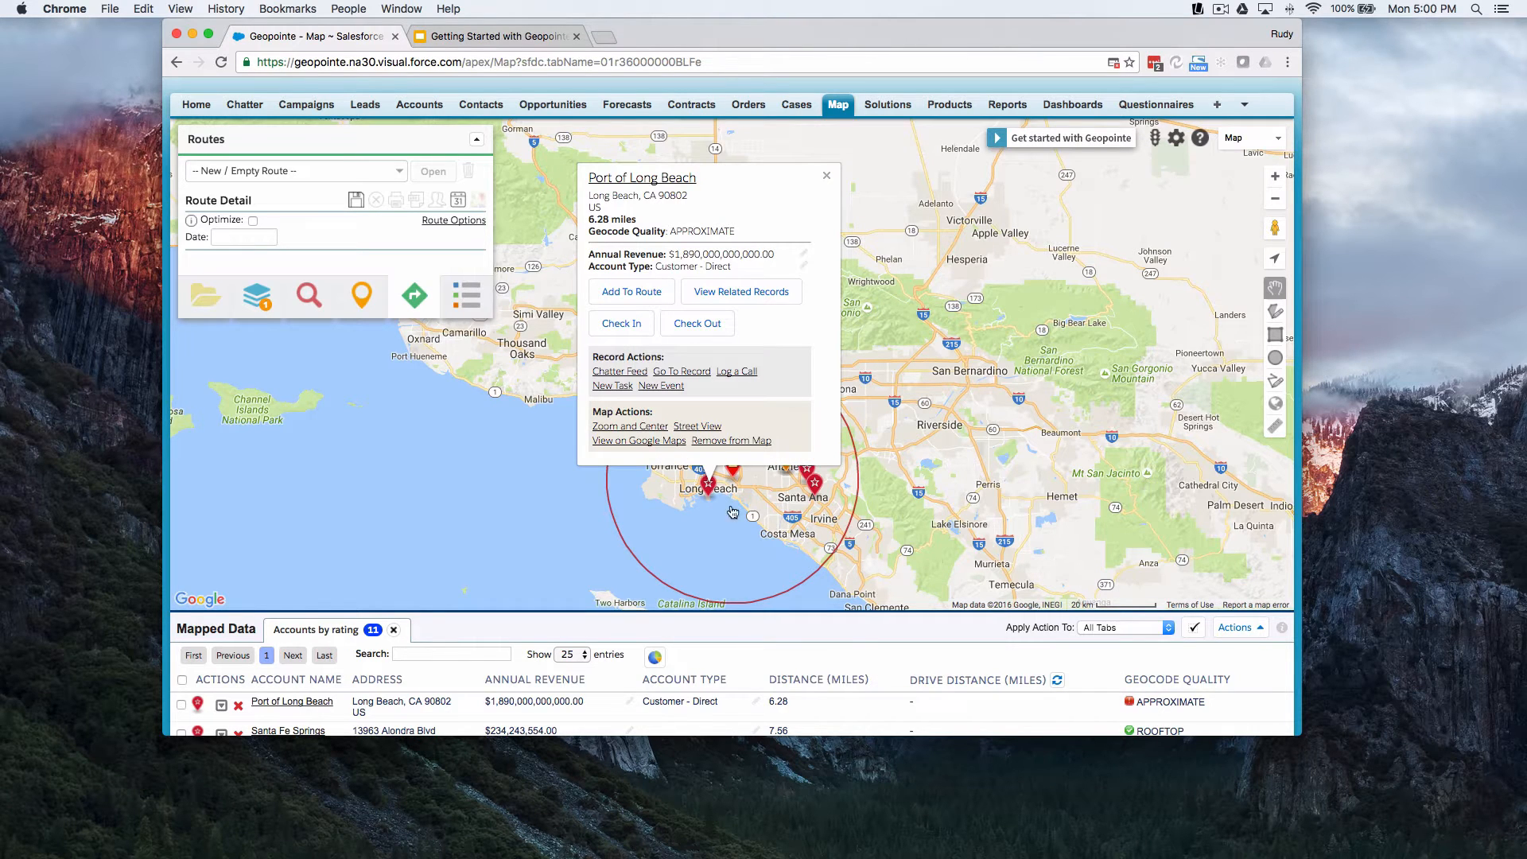
pyautogui.scroll(-2, 846, 633)
pyautogui.scroll(-1, 846, 638)
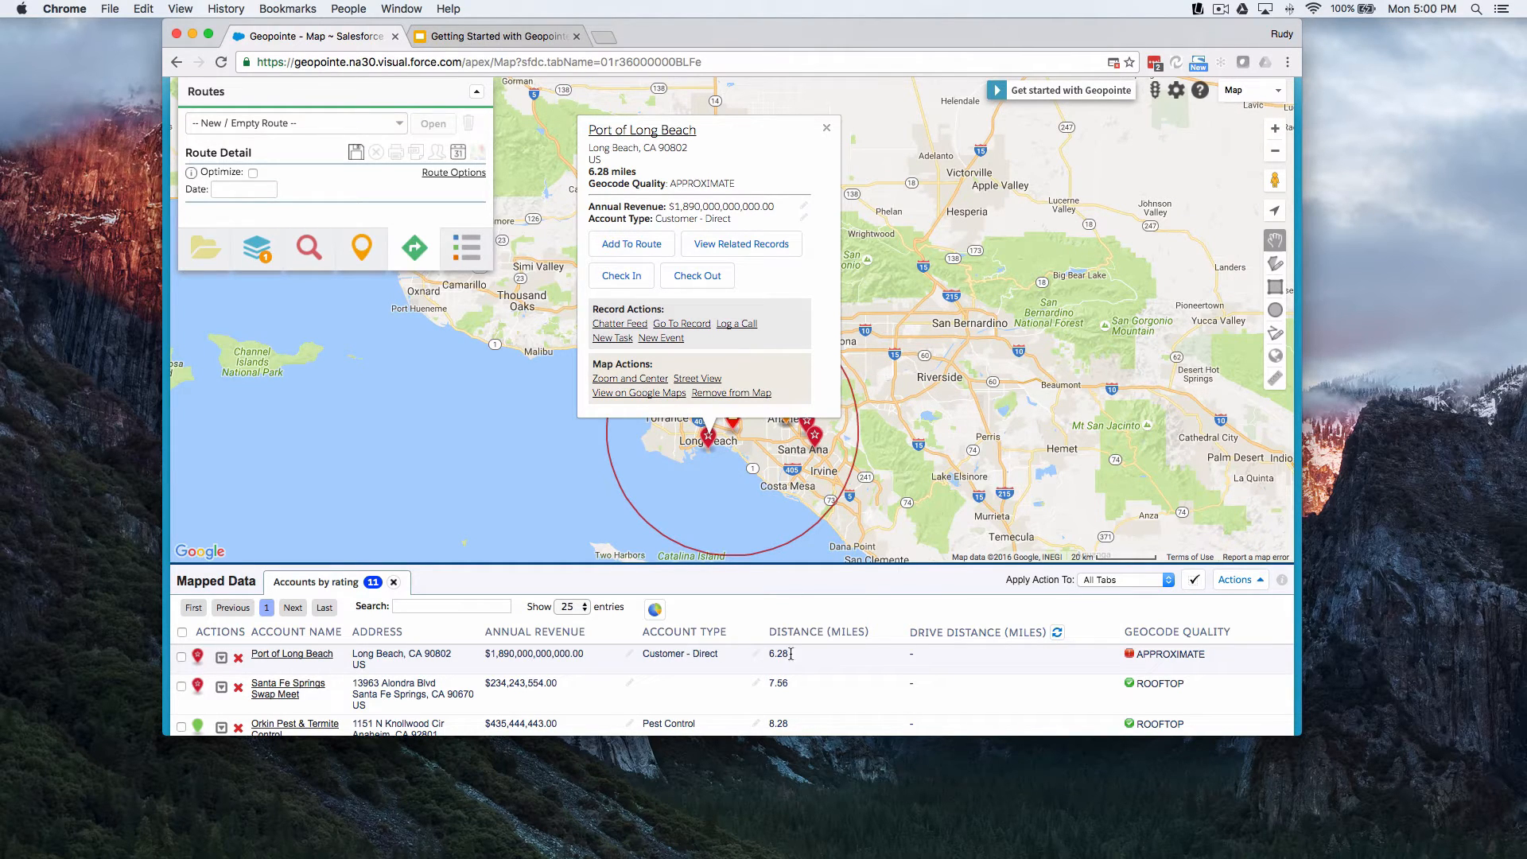
pyautogui.scroll(-1, 810, 659)
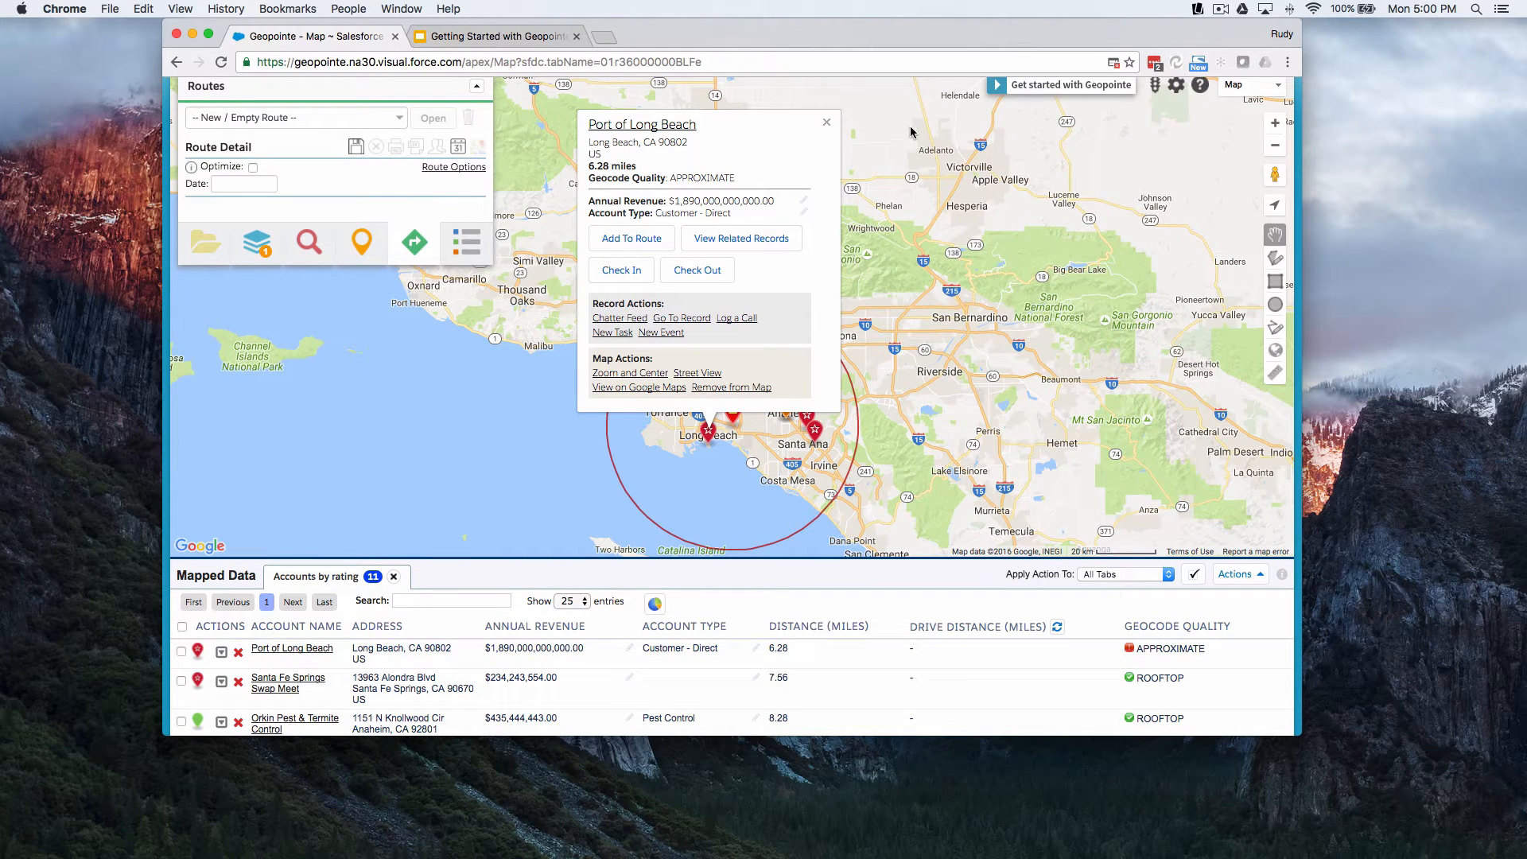
pyautogui.click(804, 213)
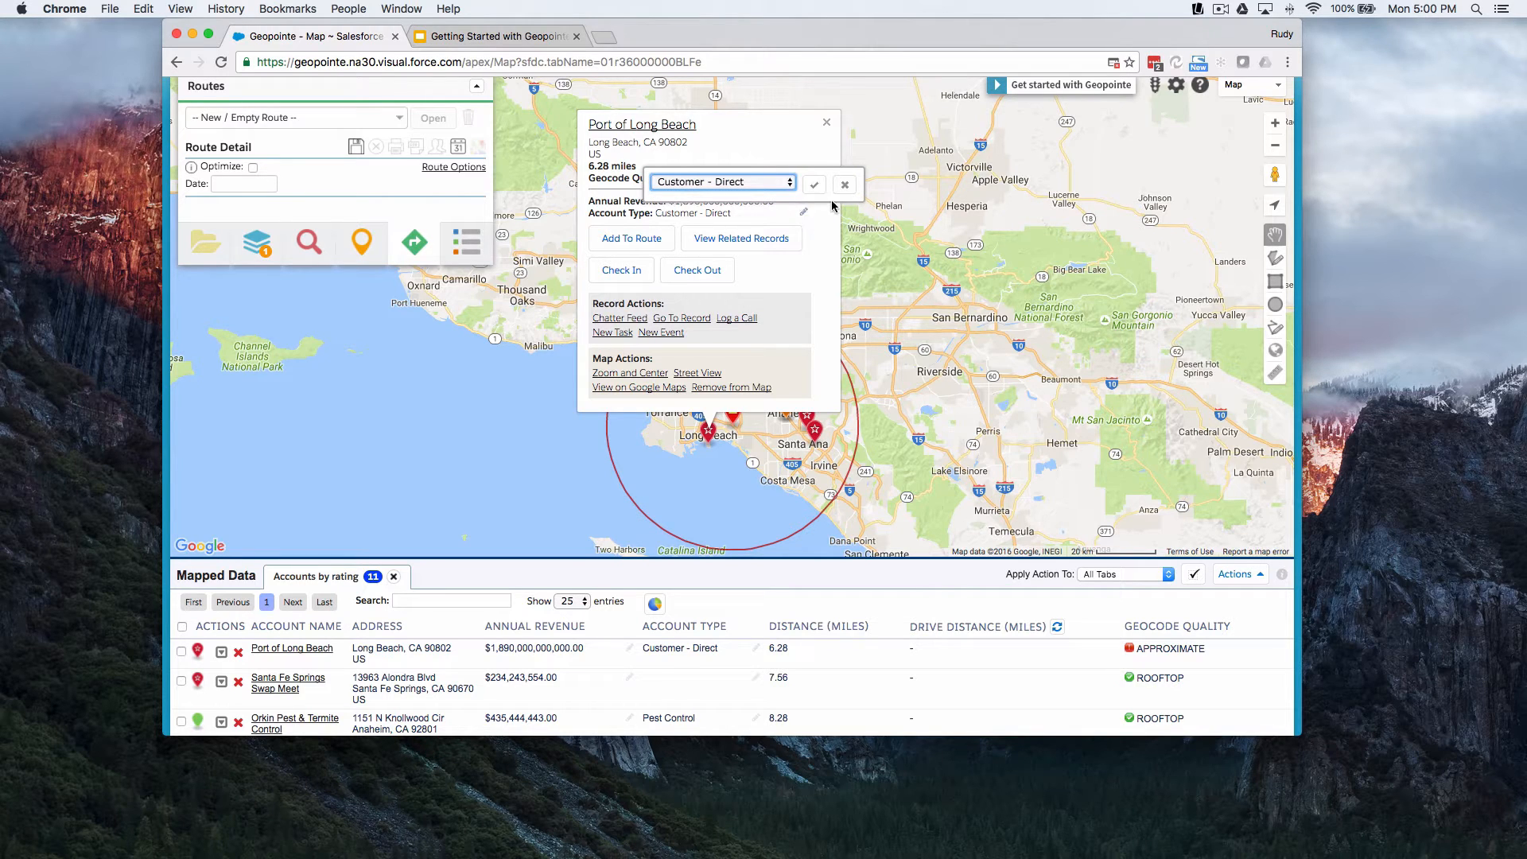
pyautogui.click(813, 259)
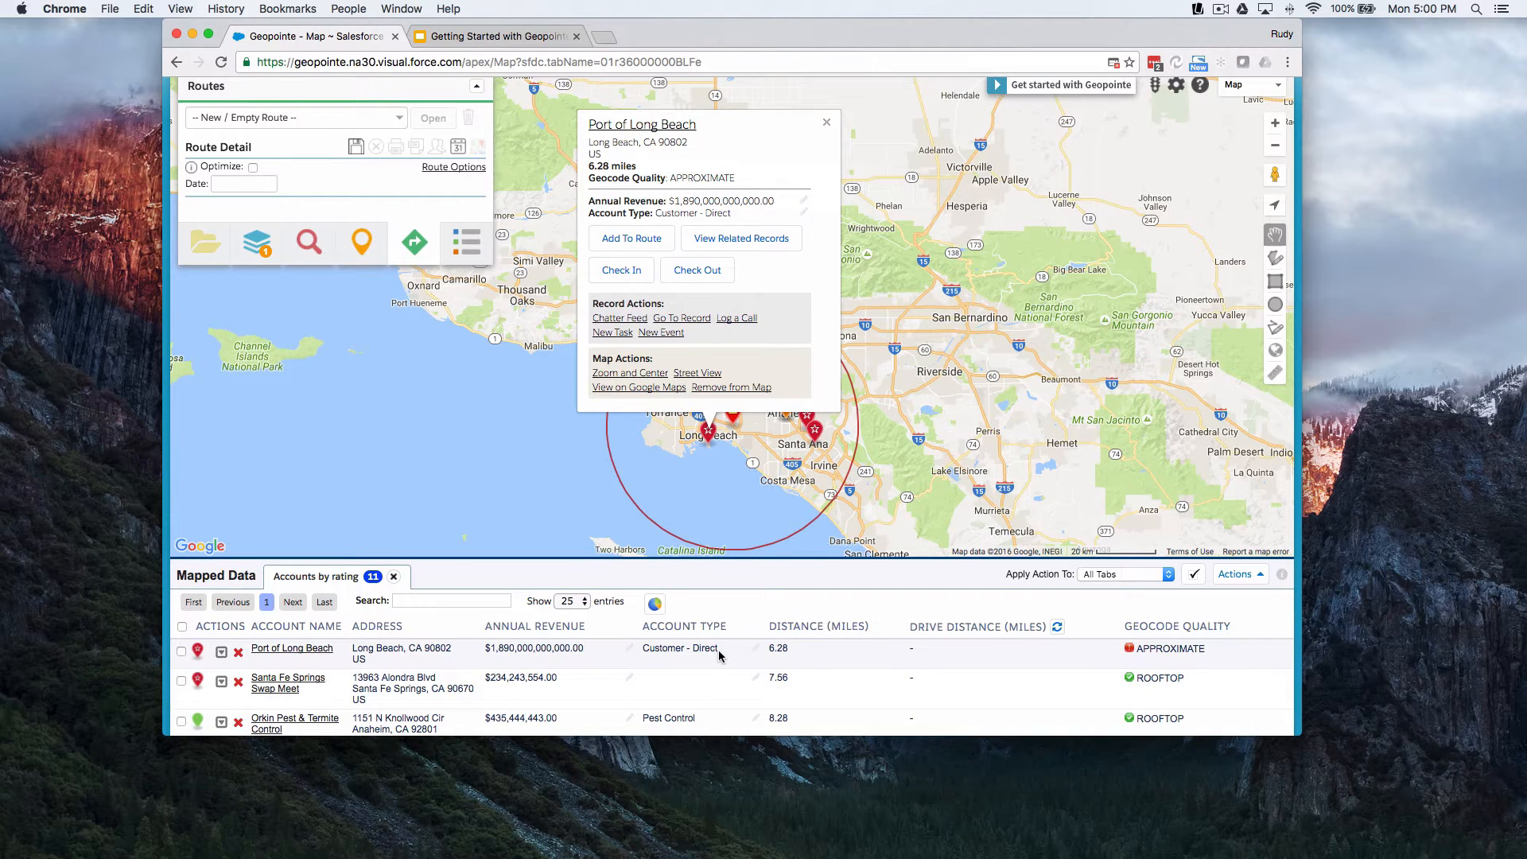
pyautogui.click(756, 649)
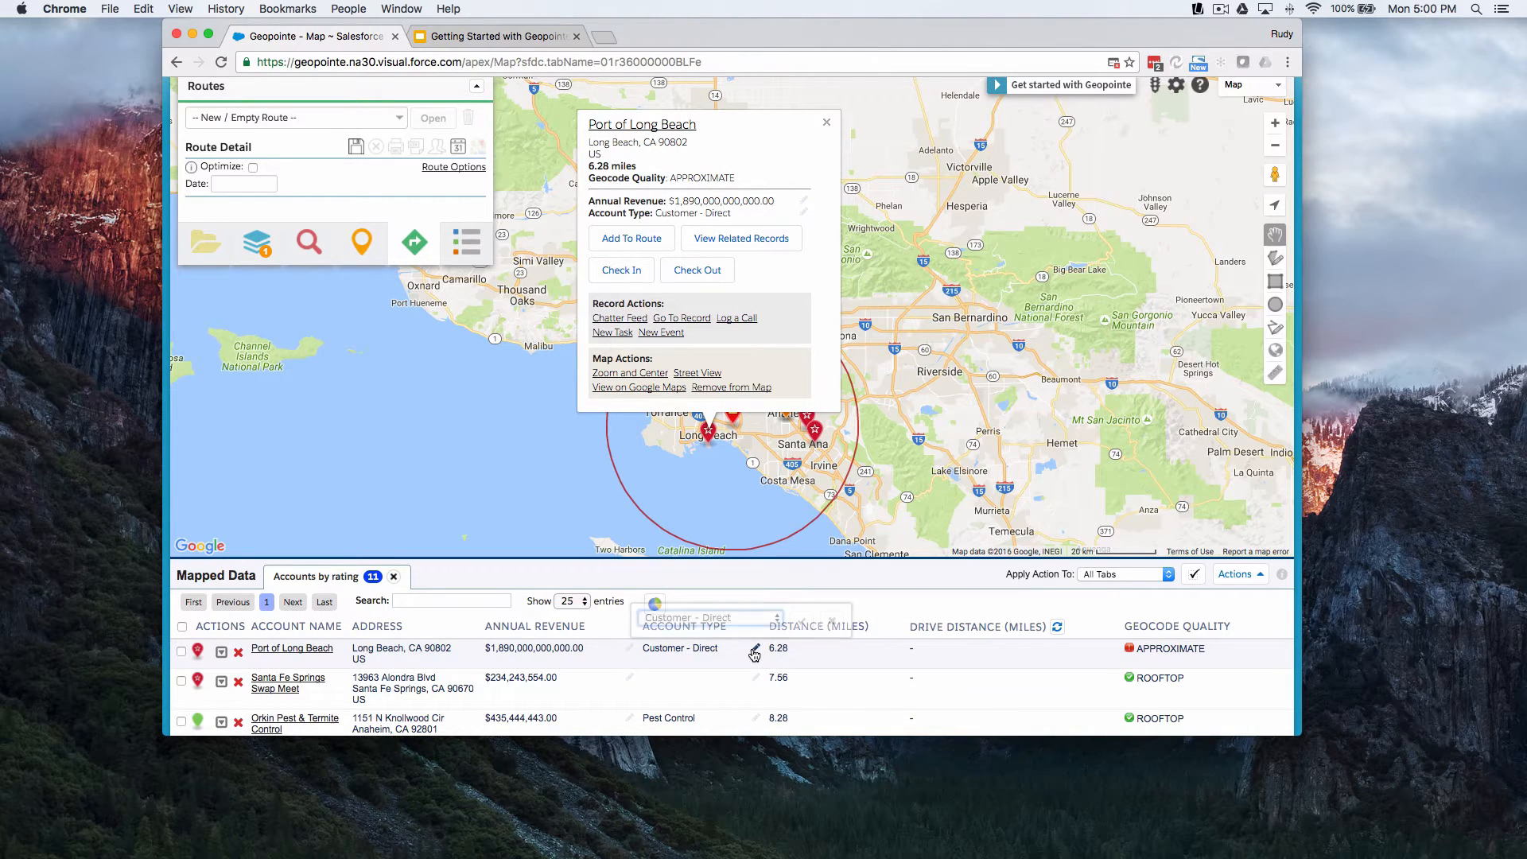
pyautogui.click(824, 621)
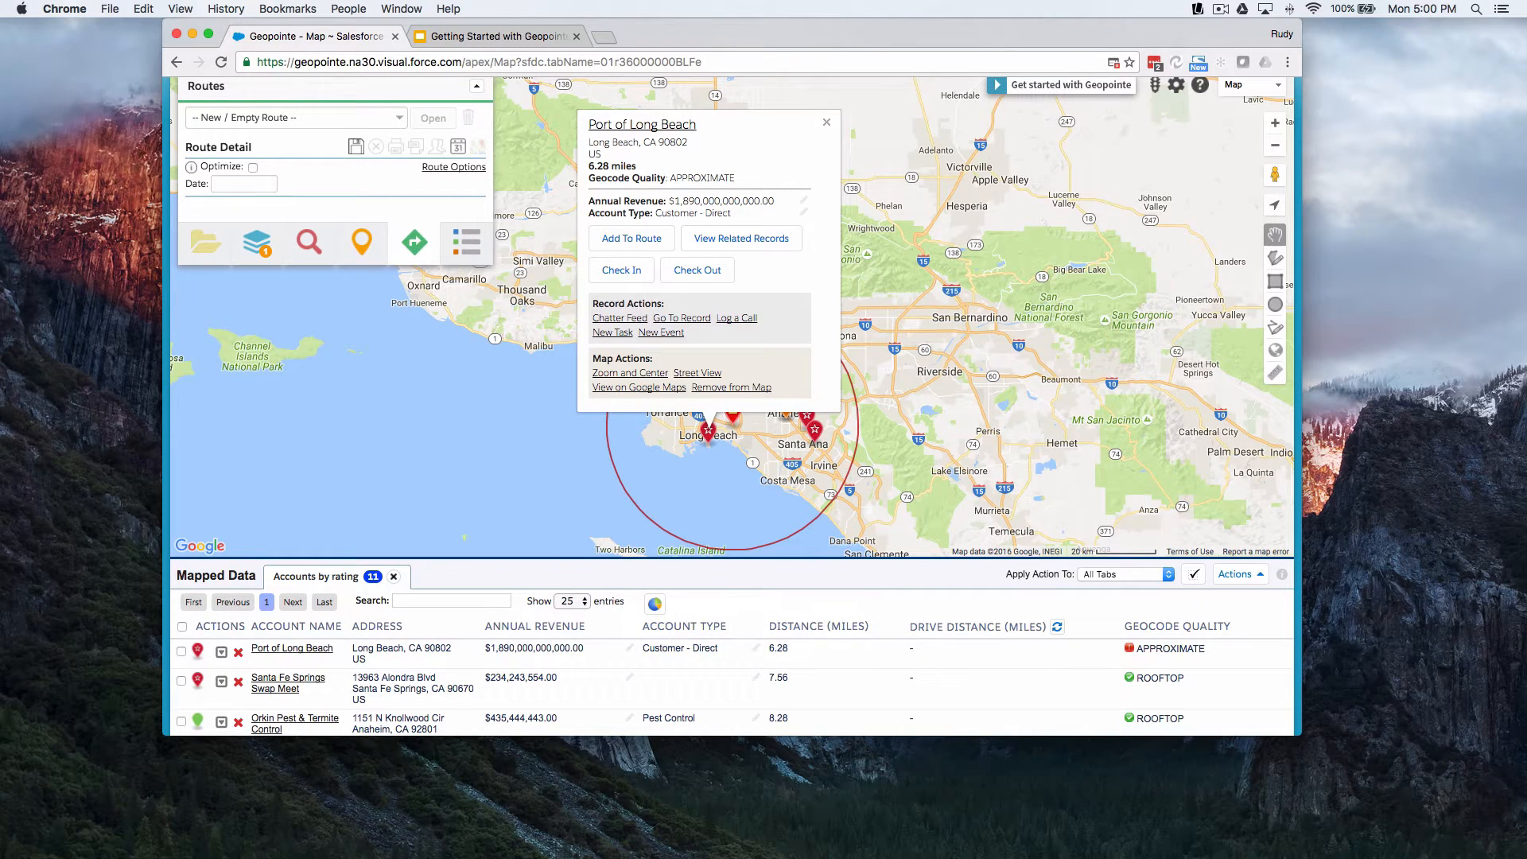
# Show the saved layers with the Nearby search option selected
pyautogui.scroll(2, 1074, 660)
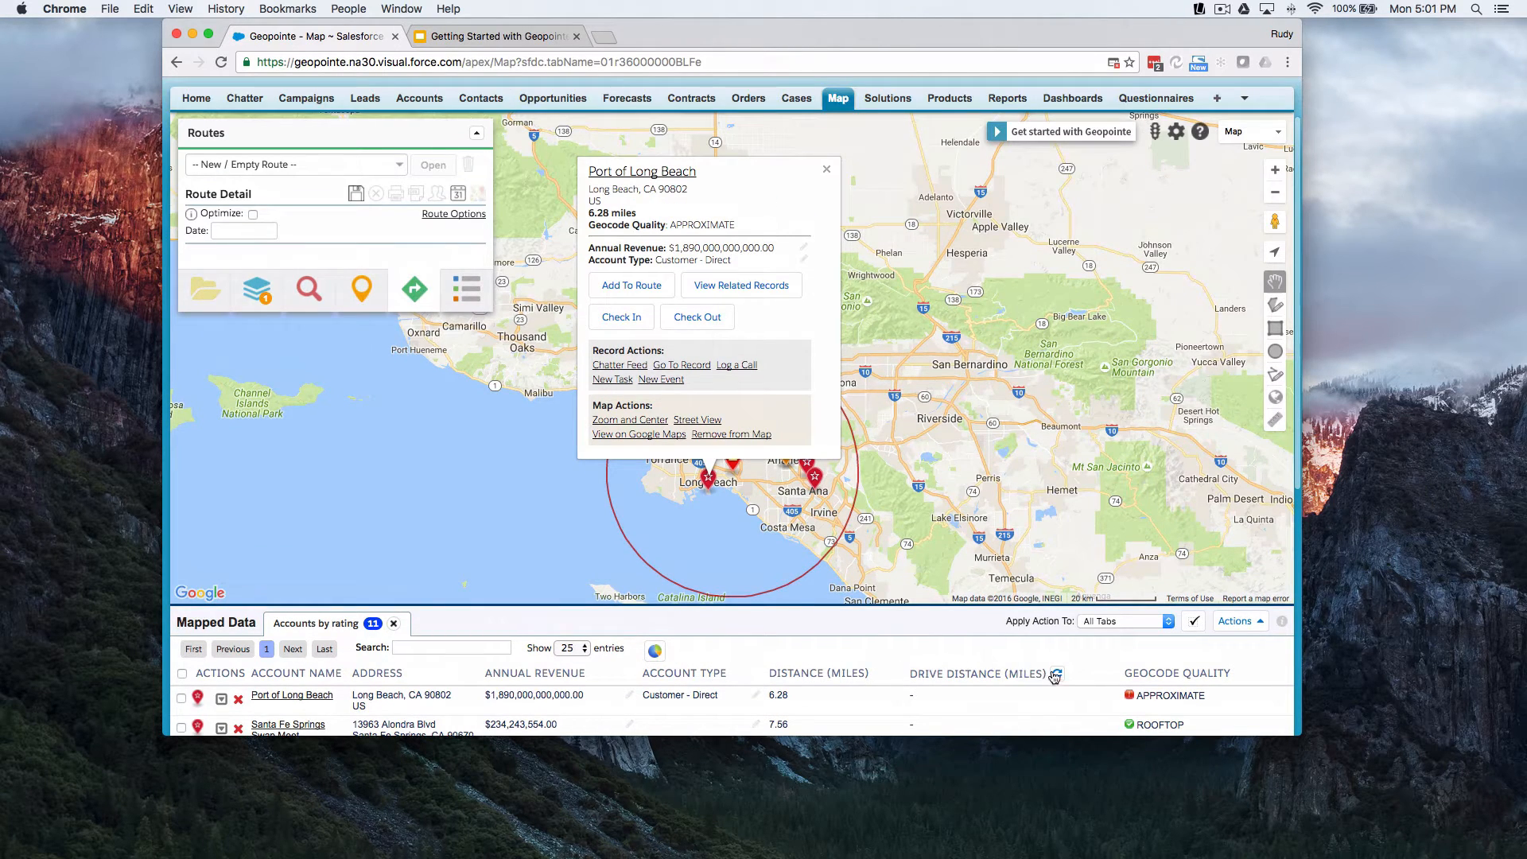
pyautogui.scroll(-2, 1054, 676)
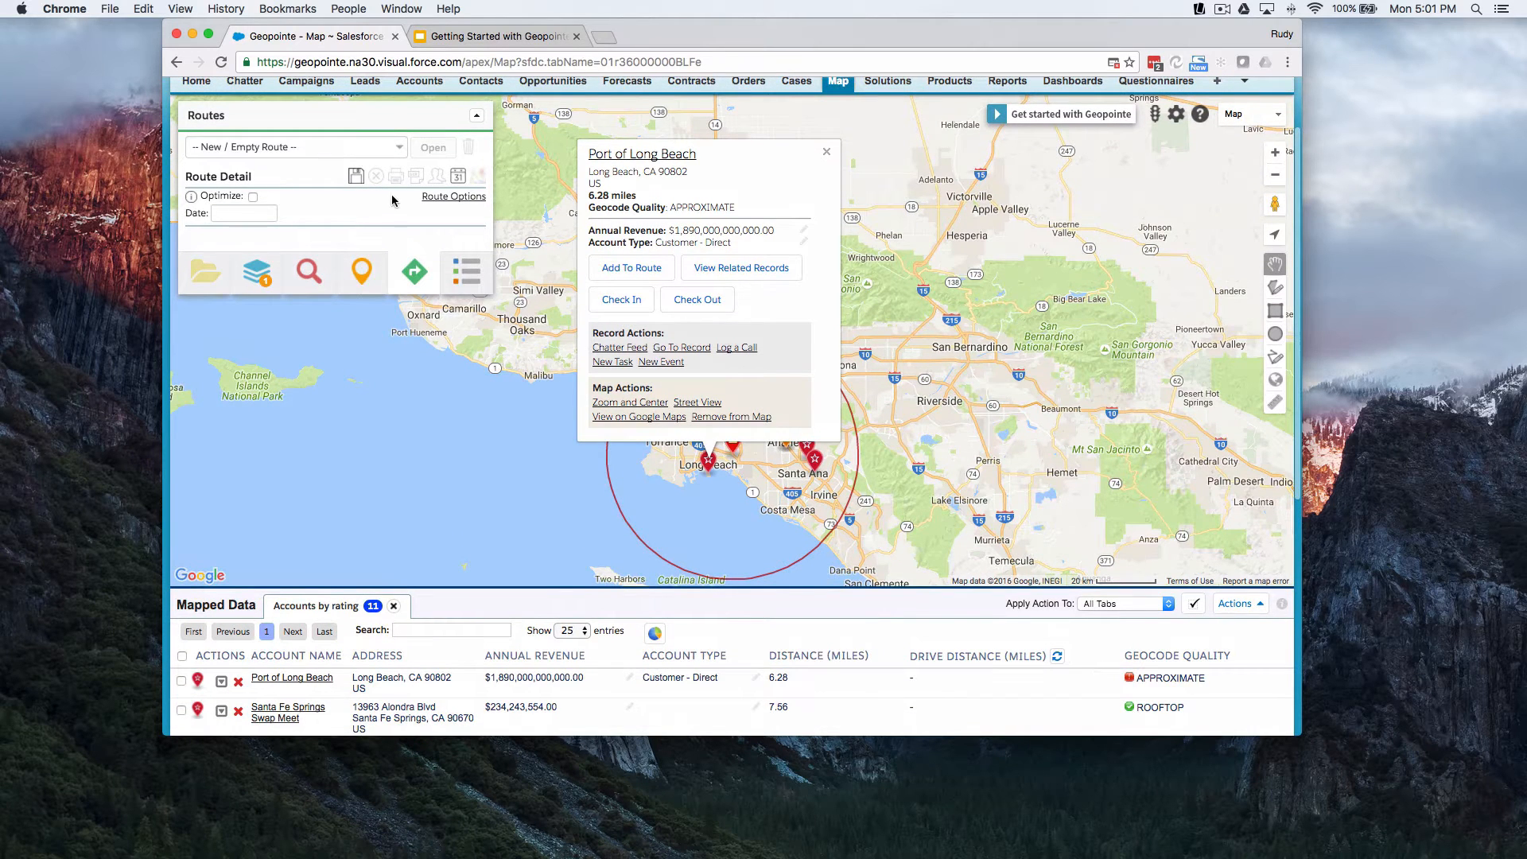
pyautogui.click(209, 280)
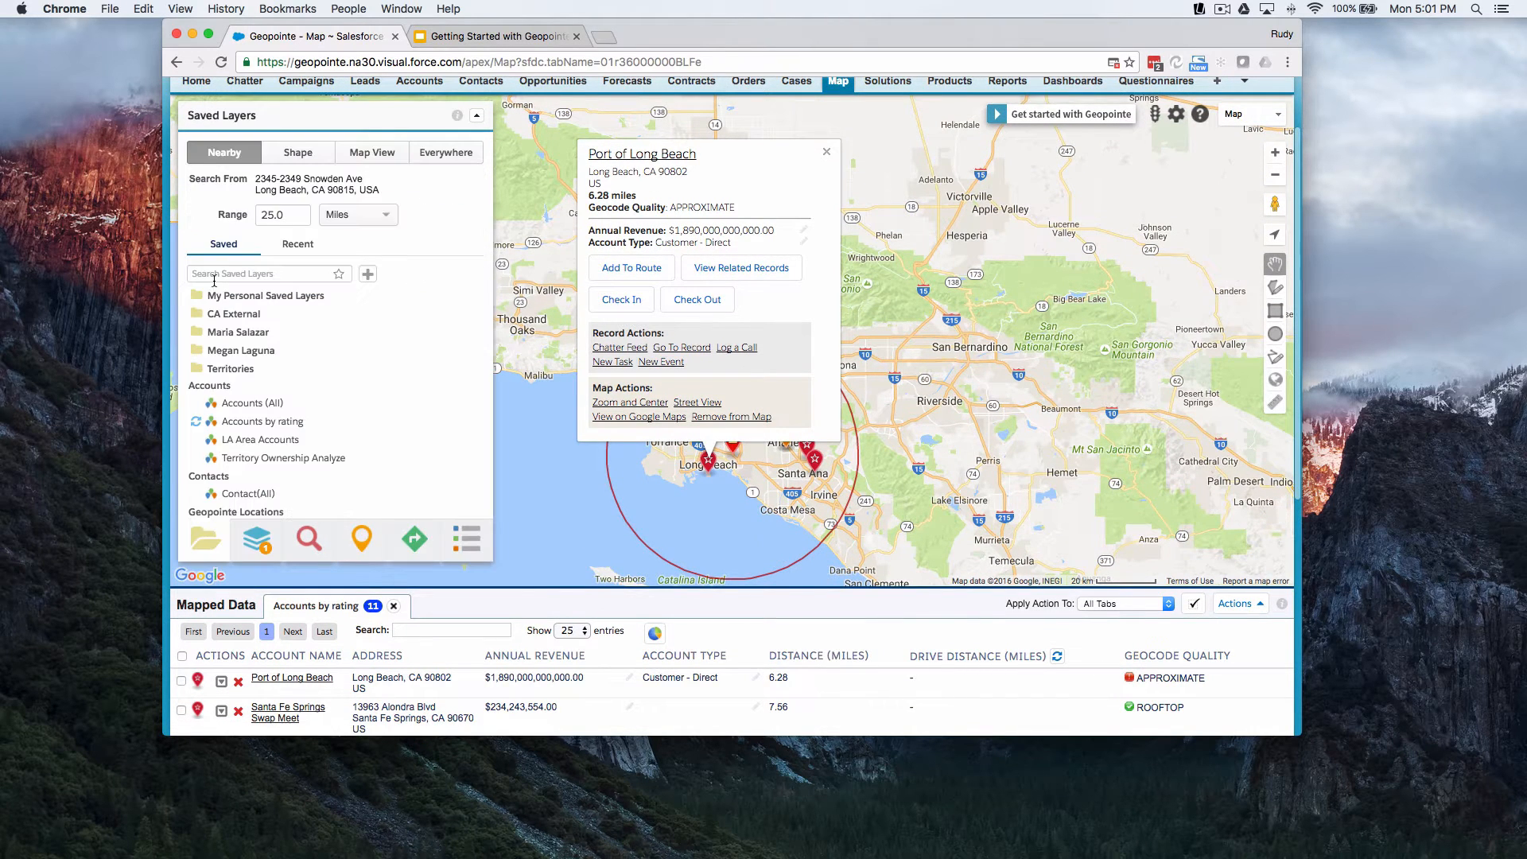
pyautogui.click(226, 154)
# Calculate the drive distances of the mapped accounts, sort the table by shortest drive distance and review the rows
pyautogui.click(1057, 657)
pyautogui.scroll(-2, 1063, 663)
pyautogui.click(998, 615)
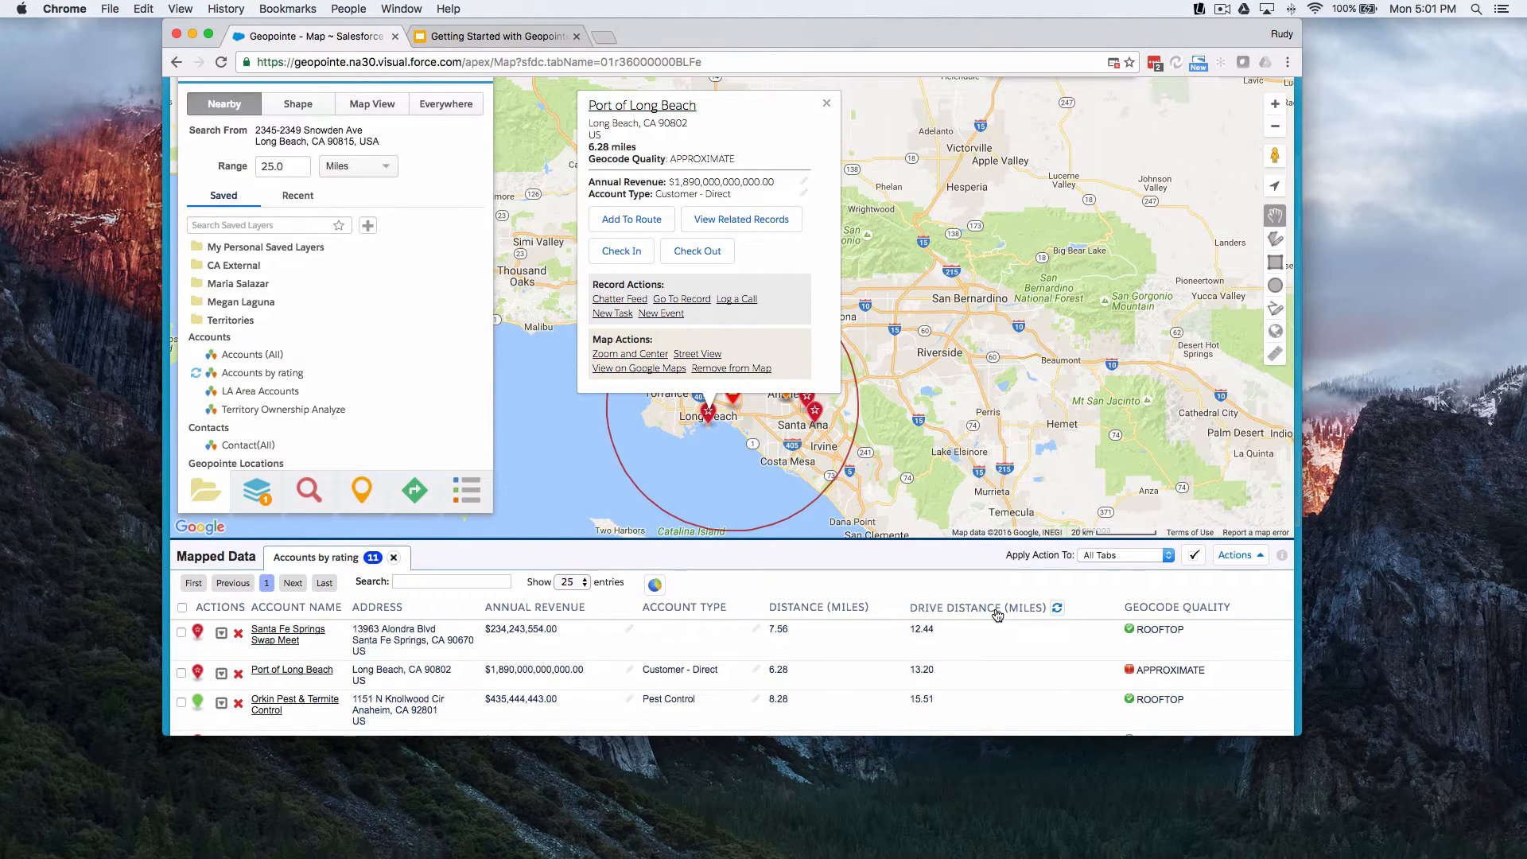
pyautogui.click(997, 615)
pyautogui.click(997, 615)
pyautogui.scroll(-1, 993, 613)
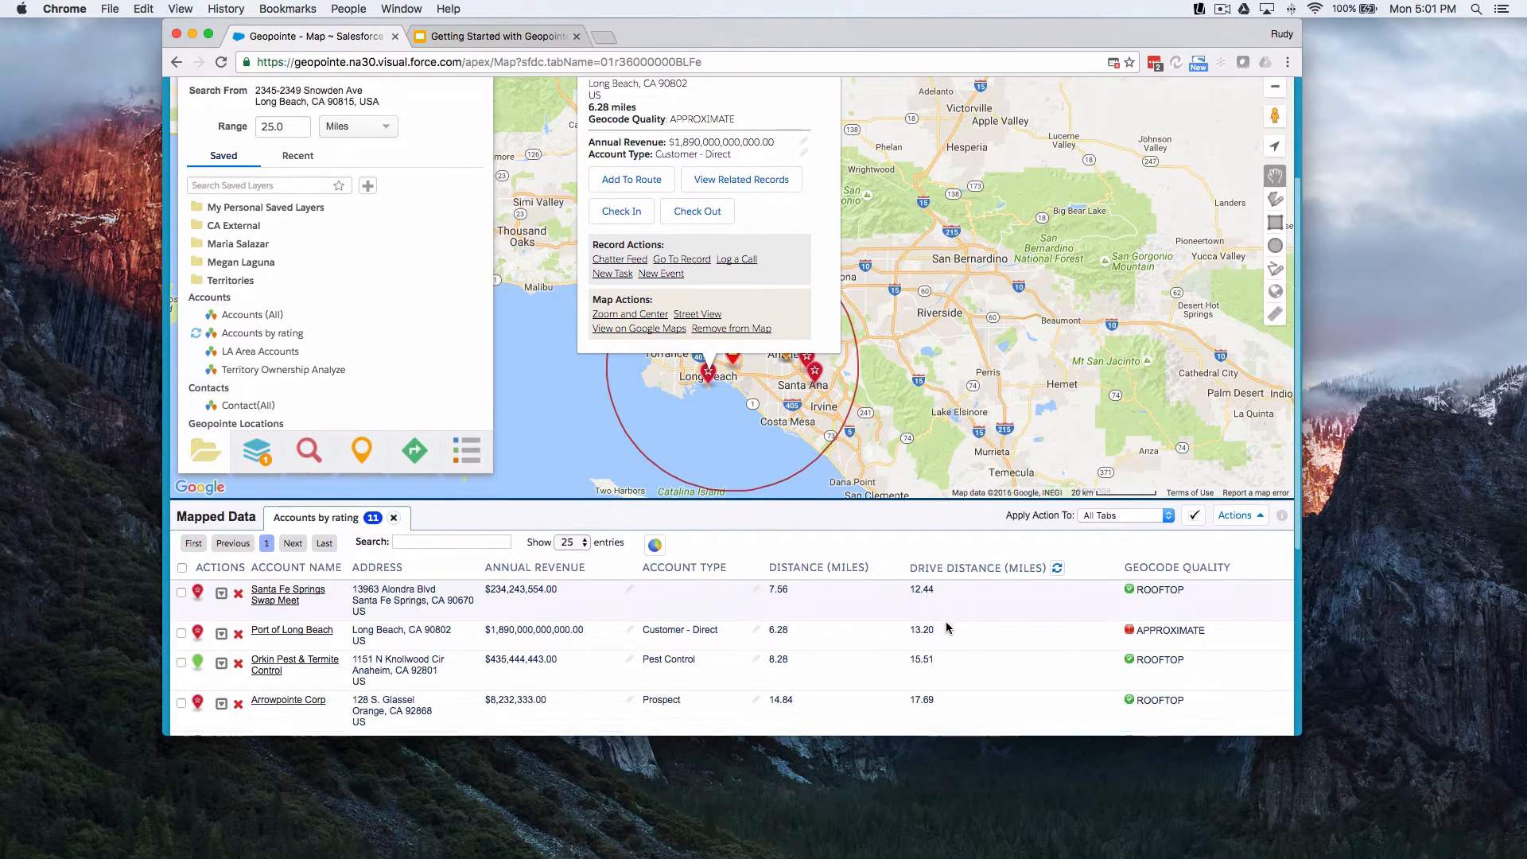
pyautogui.scroll(-1, 947, 629)
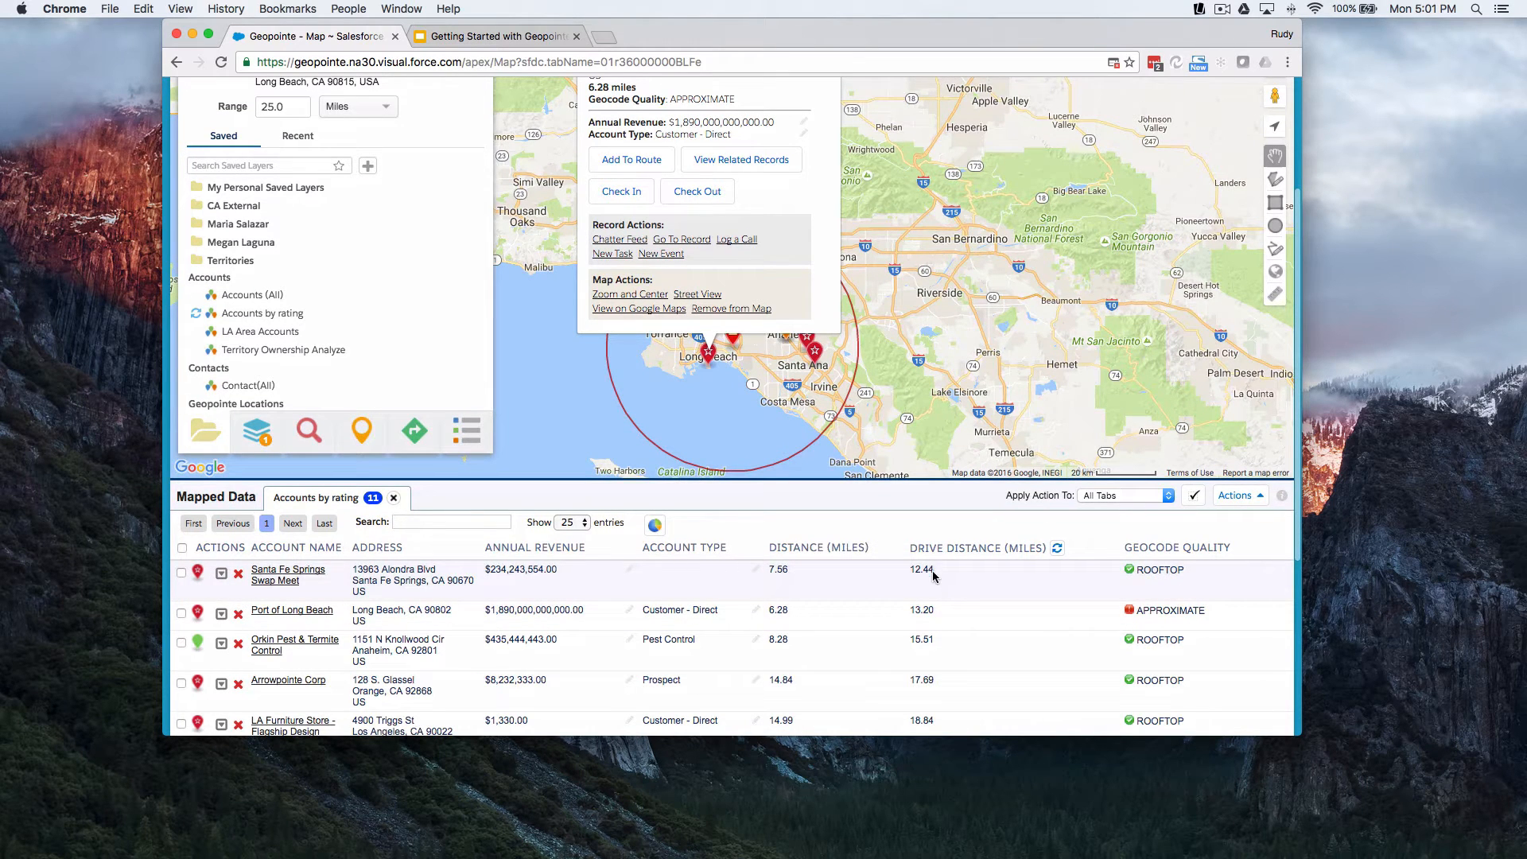
pyautogui.scroll(-1, 939, 575)
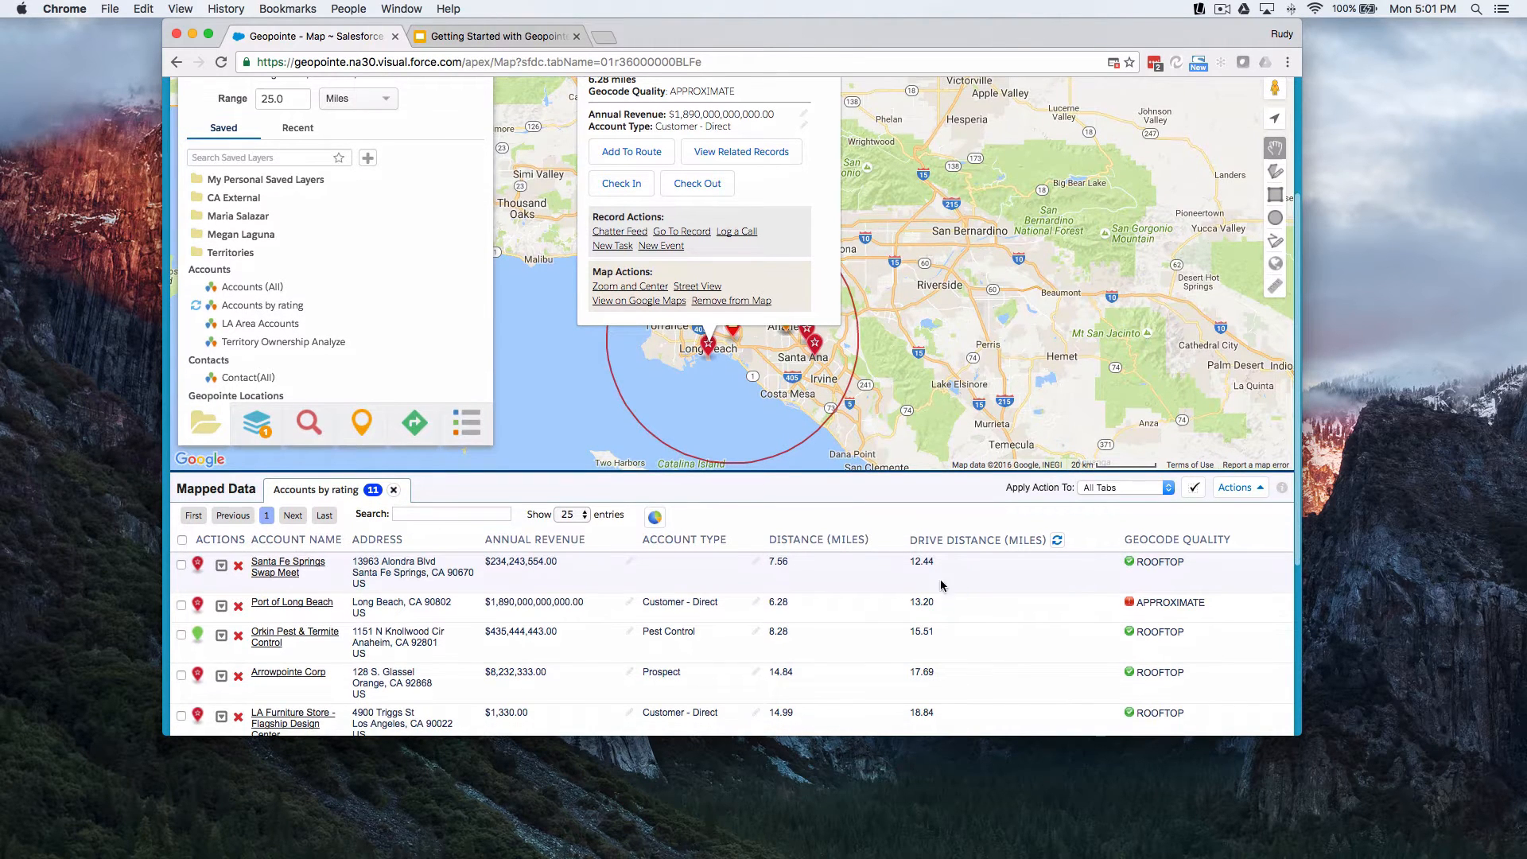
pyautogui.scroll(-5, 950, 604)
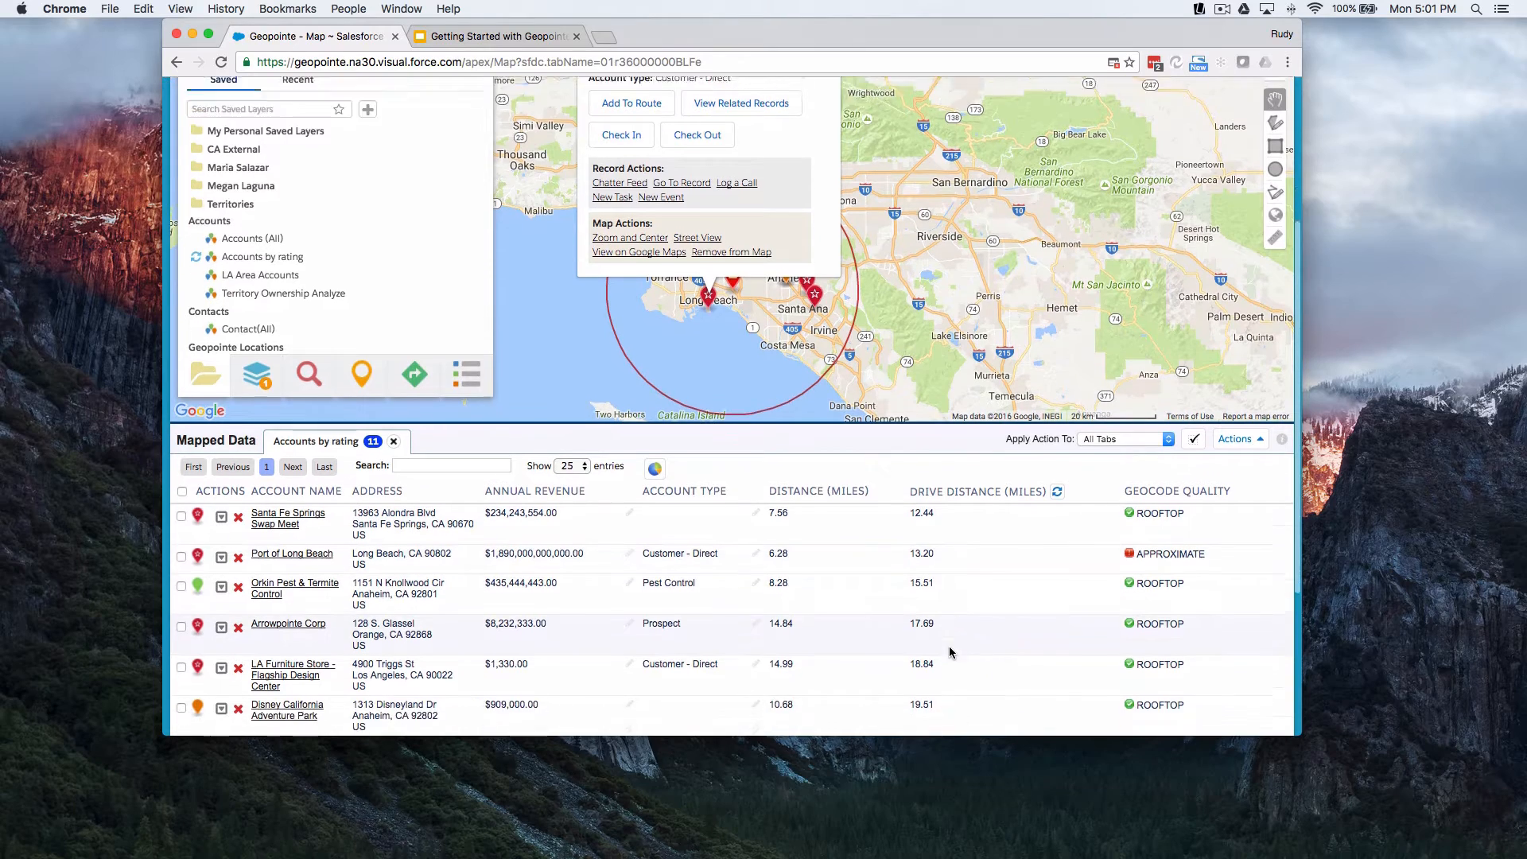
pyautogui.scroll(8, 949, 652)
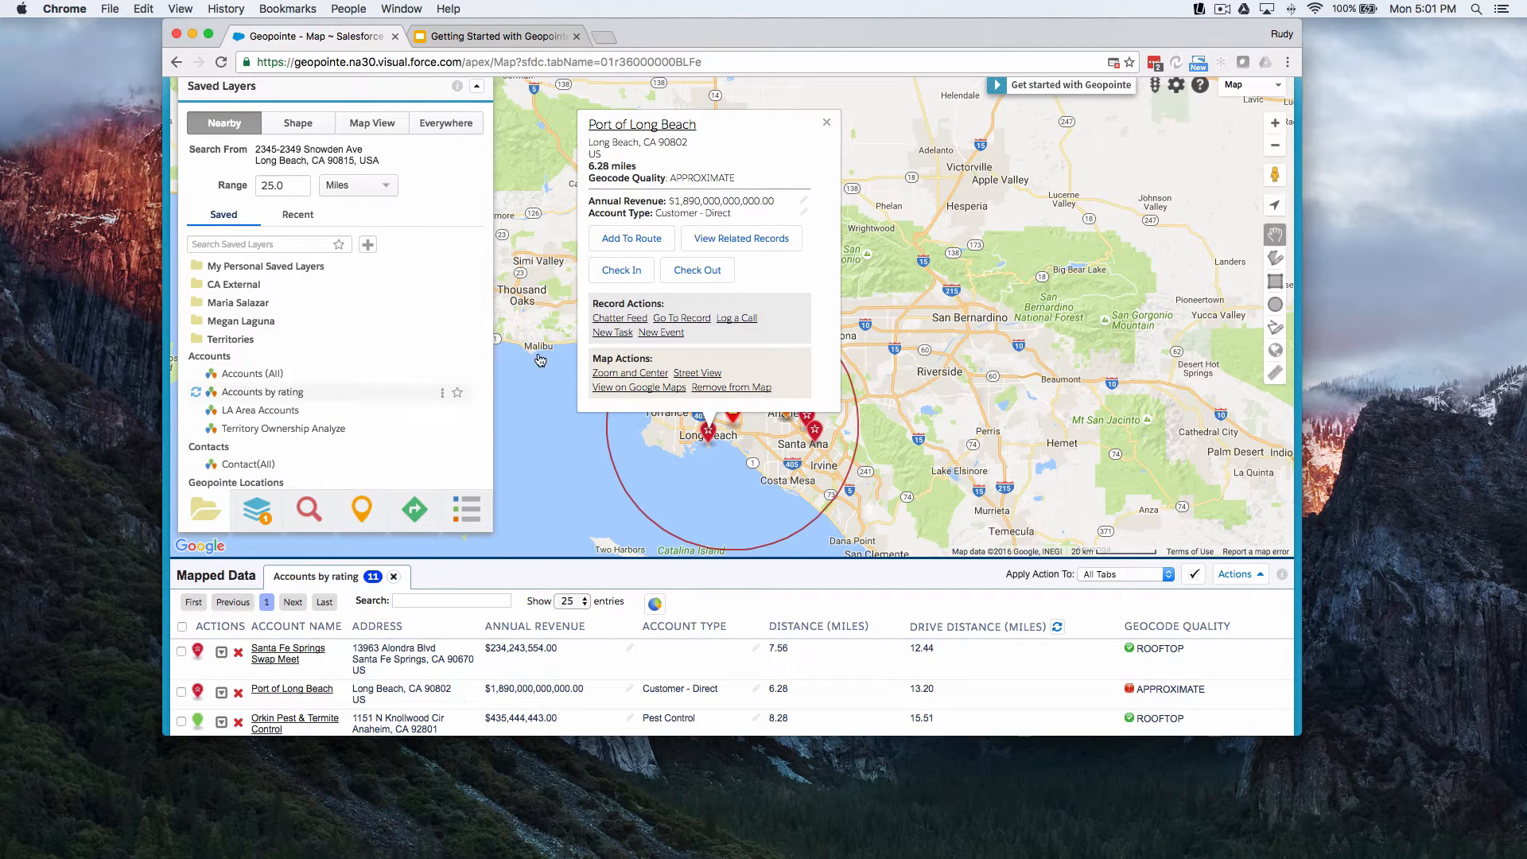
# Draw a closed four-cornered polygon on the map from near Long Beach around the Riverside and Murrieta area to offshore
pyautogui.scroll(2, 1231, 342)
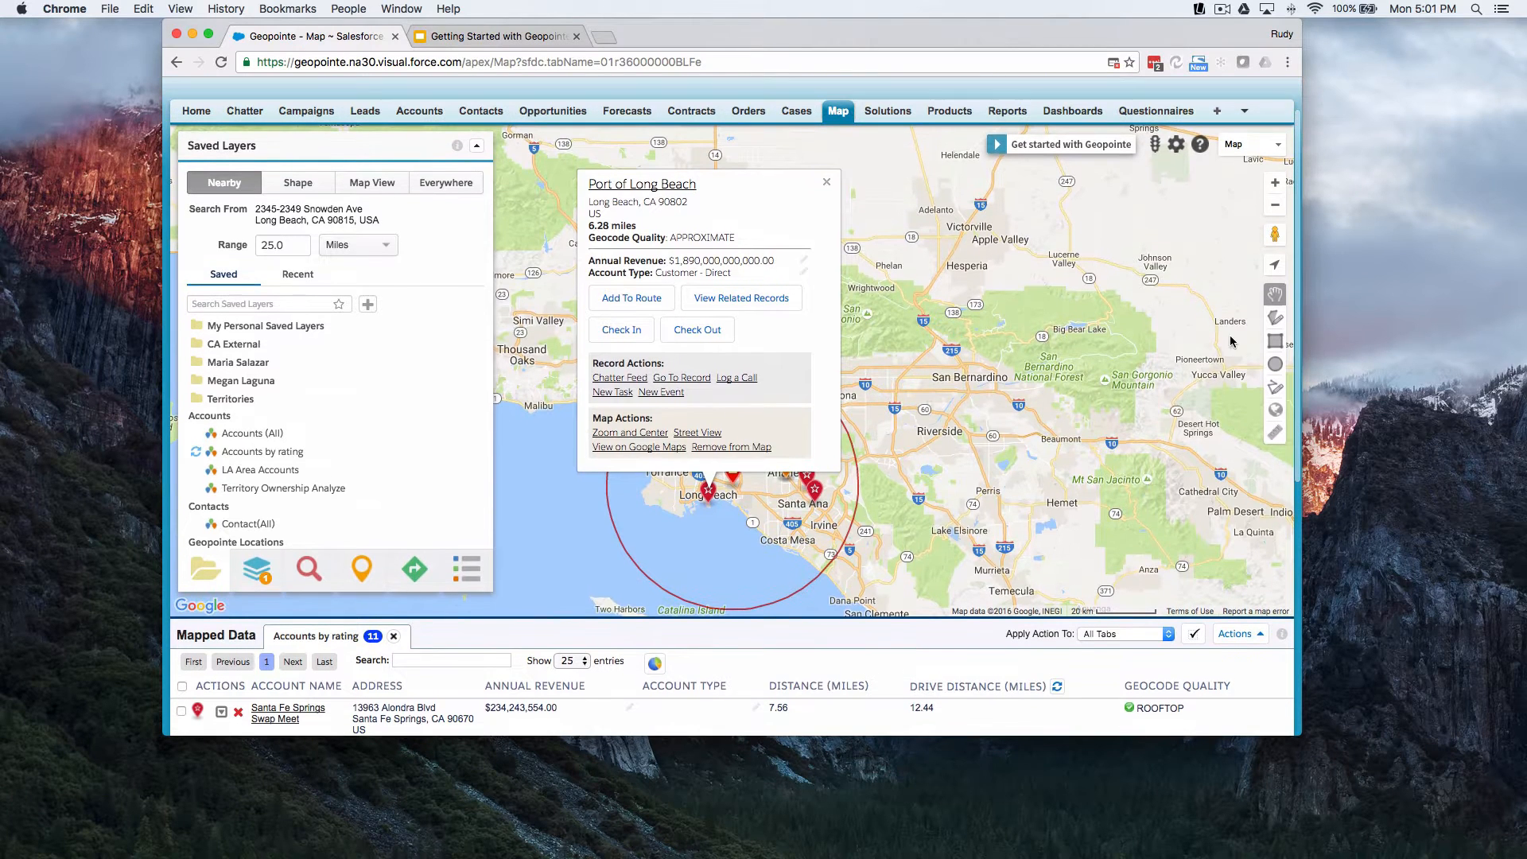
pyautogui.click(1275, 318)
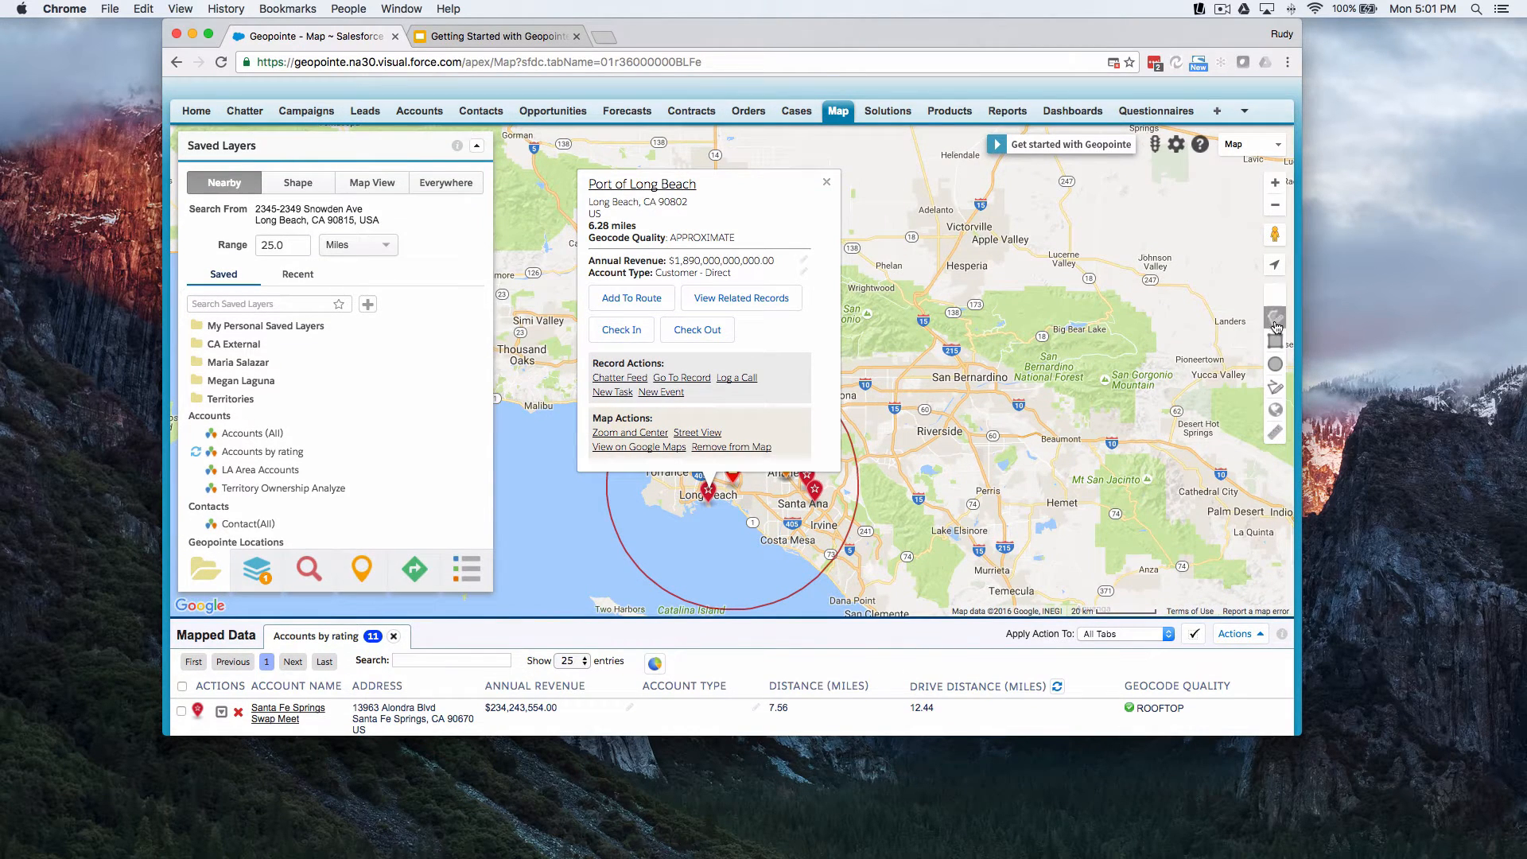
pyautogui.click(760, 502)
pyautogui.click(895, 373)
pyautogui.click(984, 569)
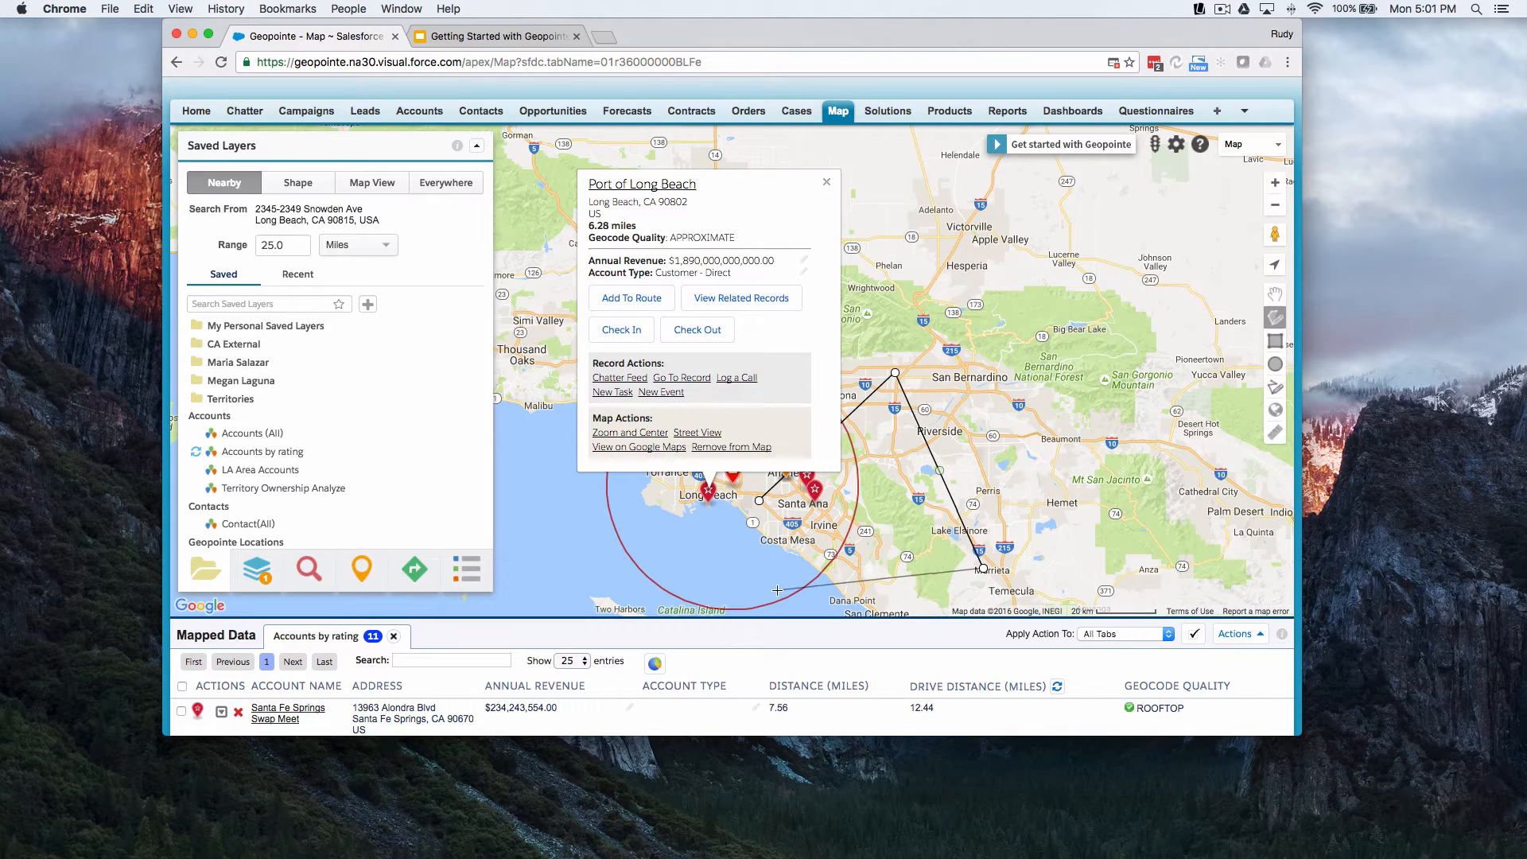
pyautogui.click(777, 591)
pyautogui.click(761, 501)
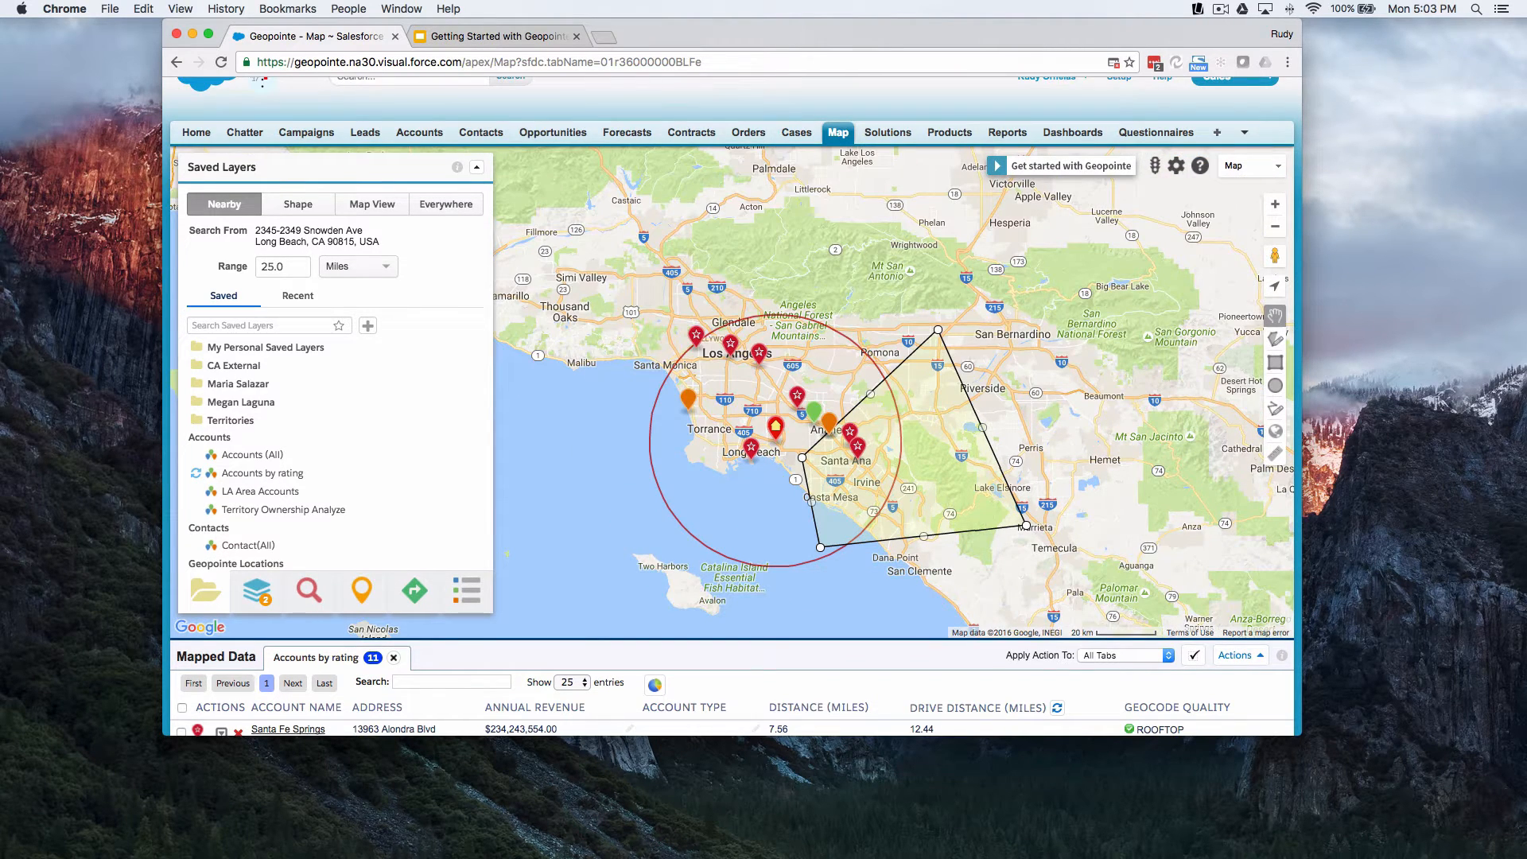
# Open the map settings and examine the preferences, starting map position and check-in options
pyautogui.click(1177, 168)
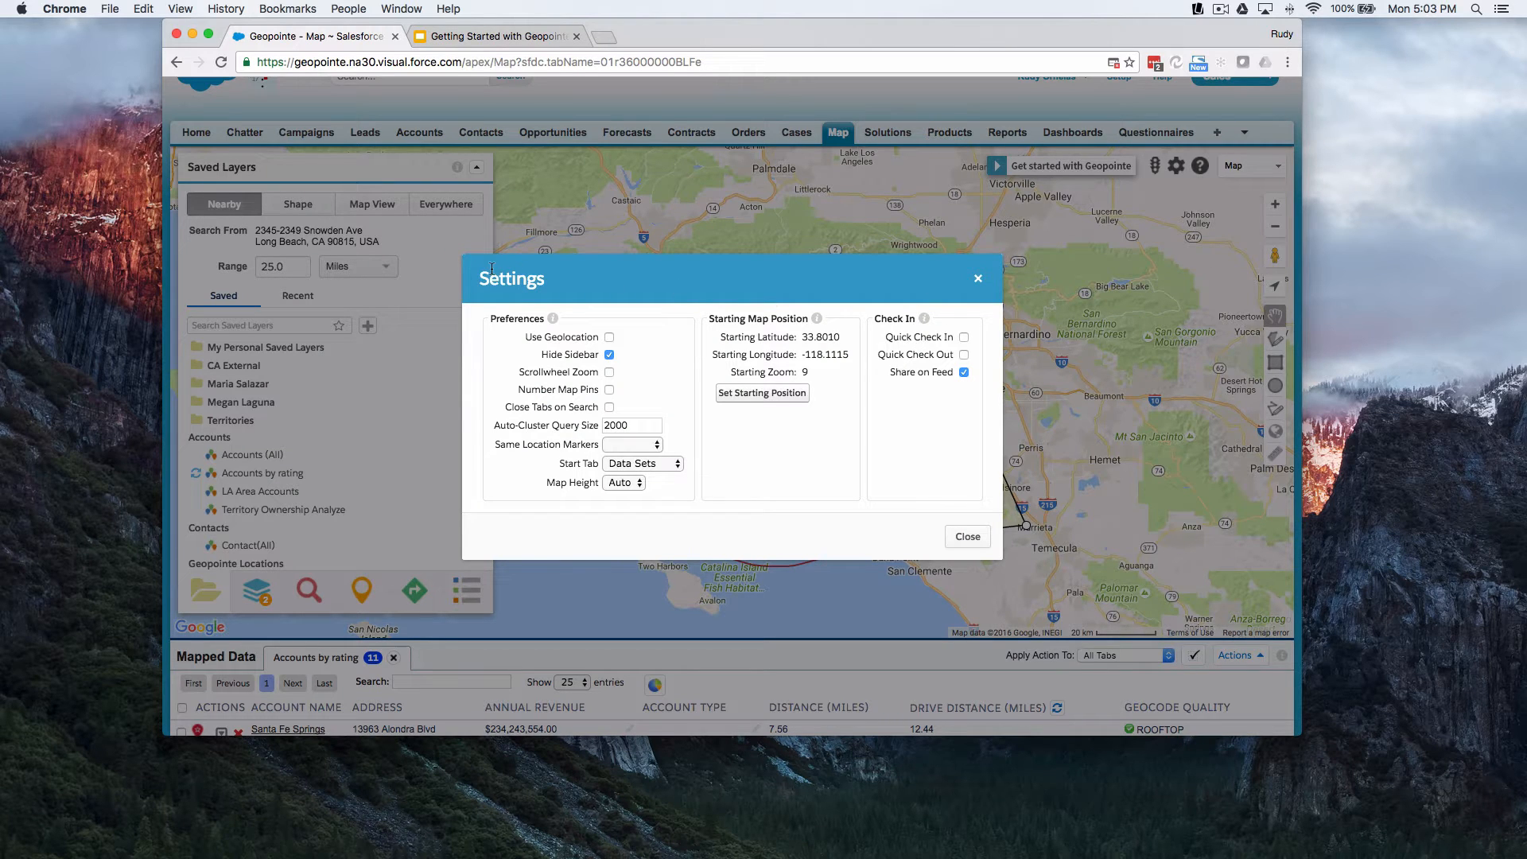
pyautogui.scroll(-1, 869, 284)
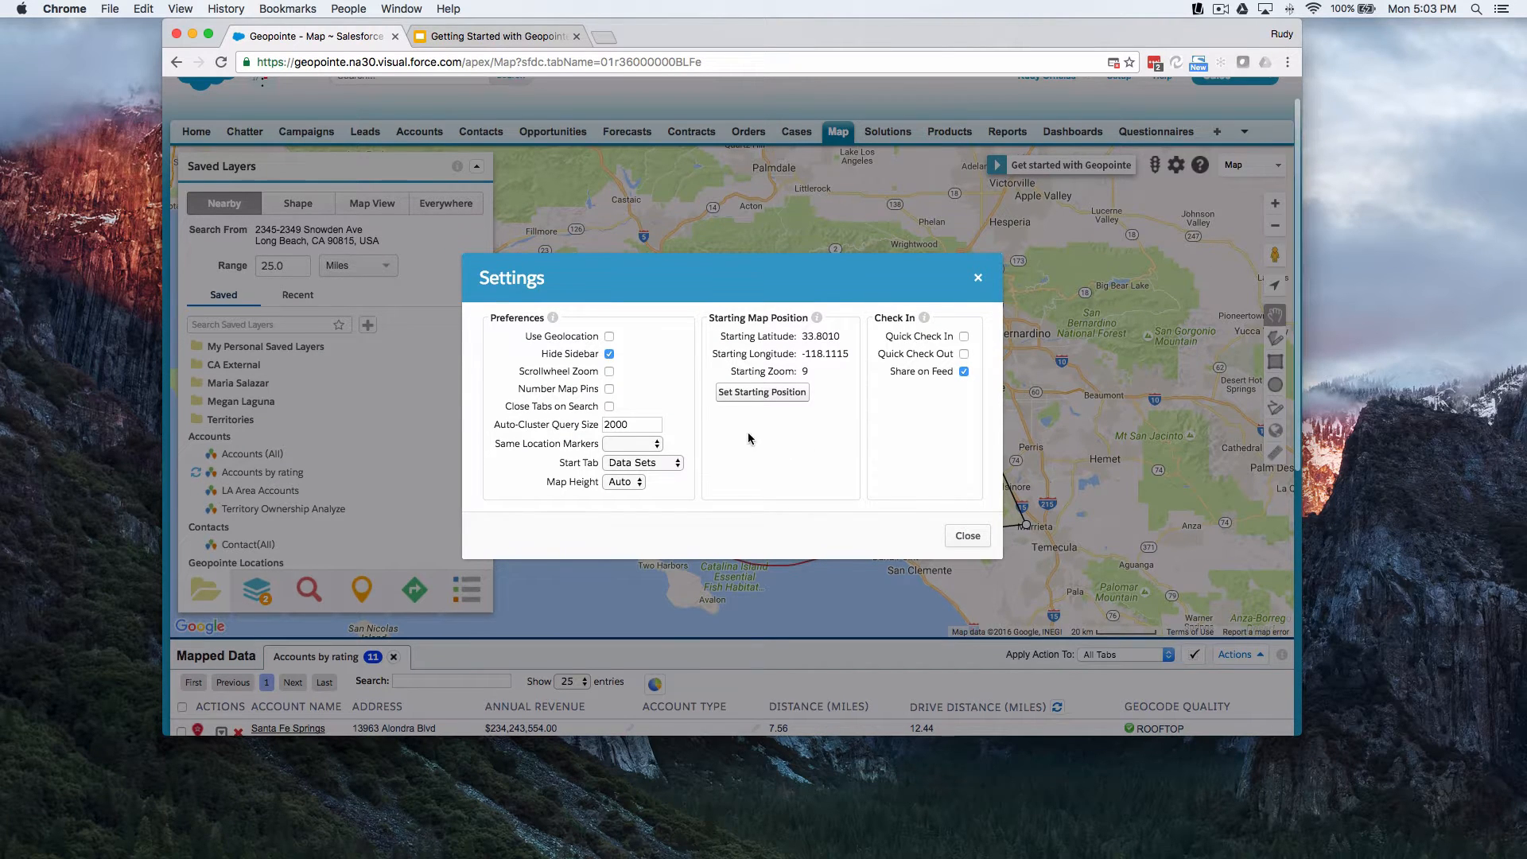
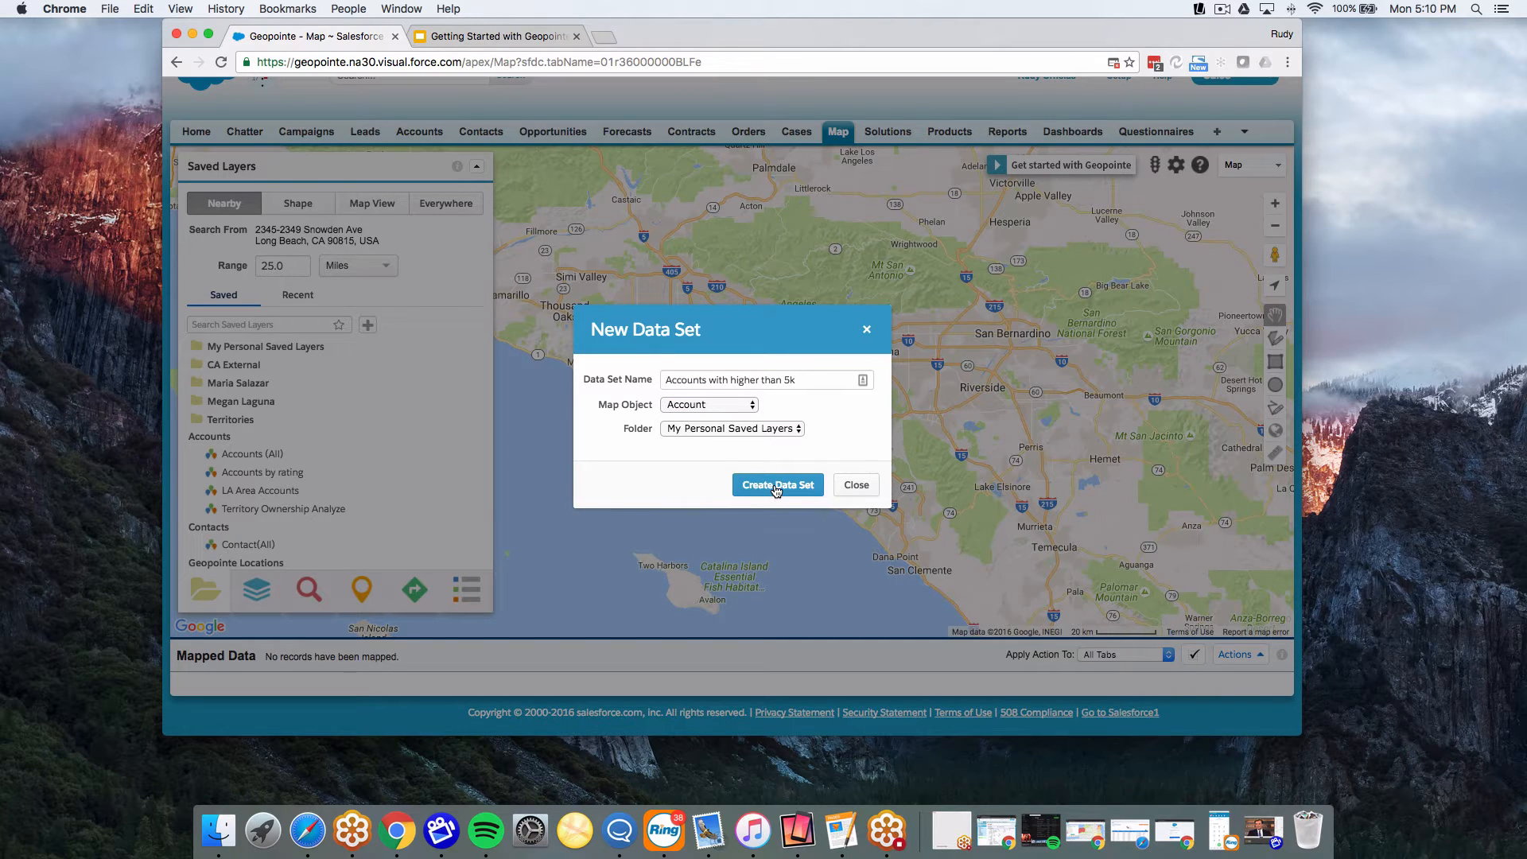
# Create the Account data set "Accounts with higher than 5k" in the My Personal Saved Layers folder
pyautogui.click(798, 429)
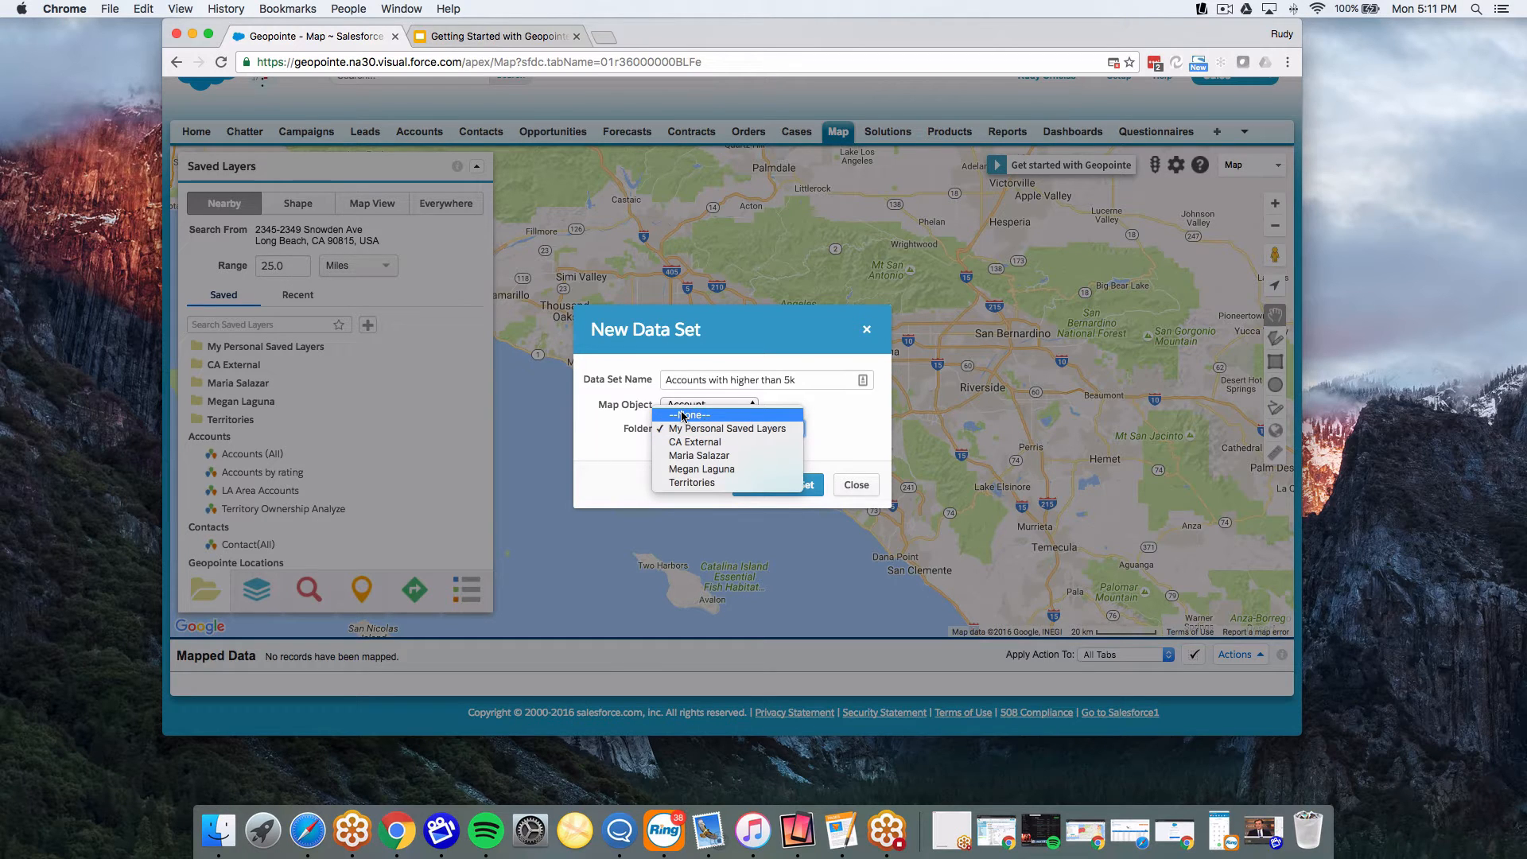
pyautogui.click(791, 428)
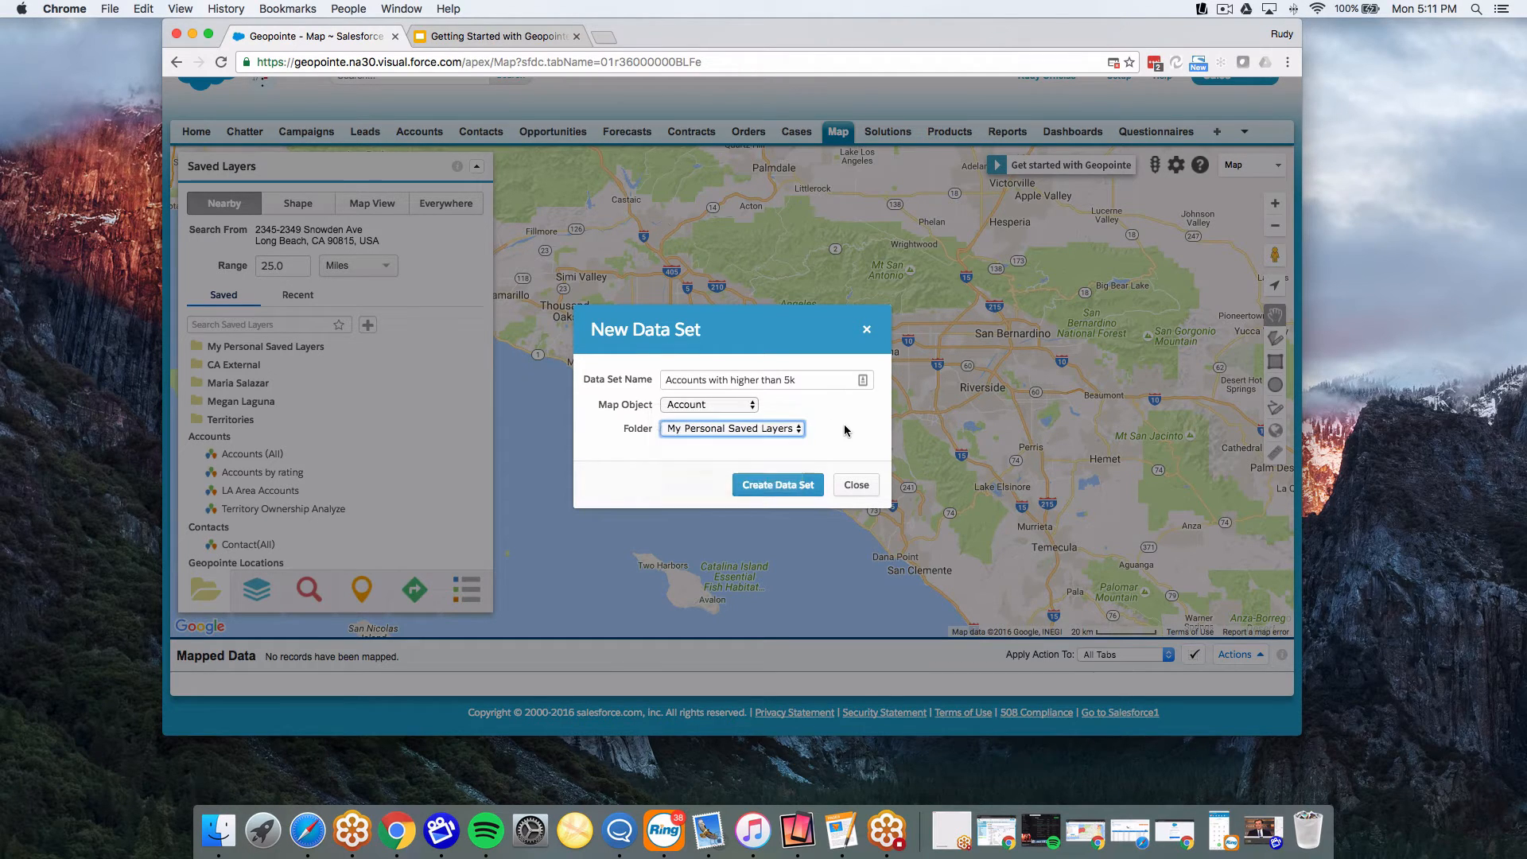
pyautogui.click(779, 485)
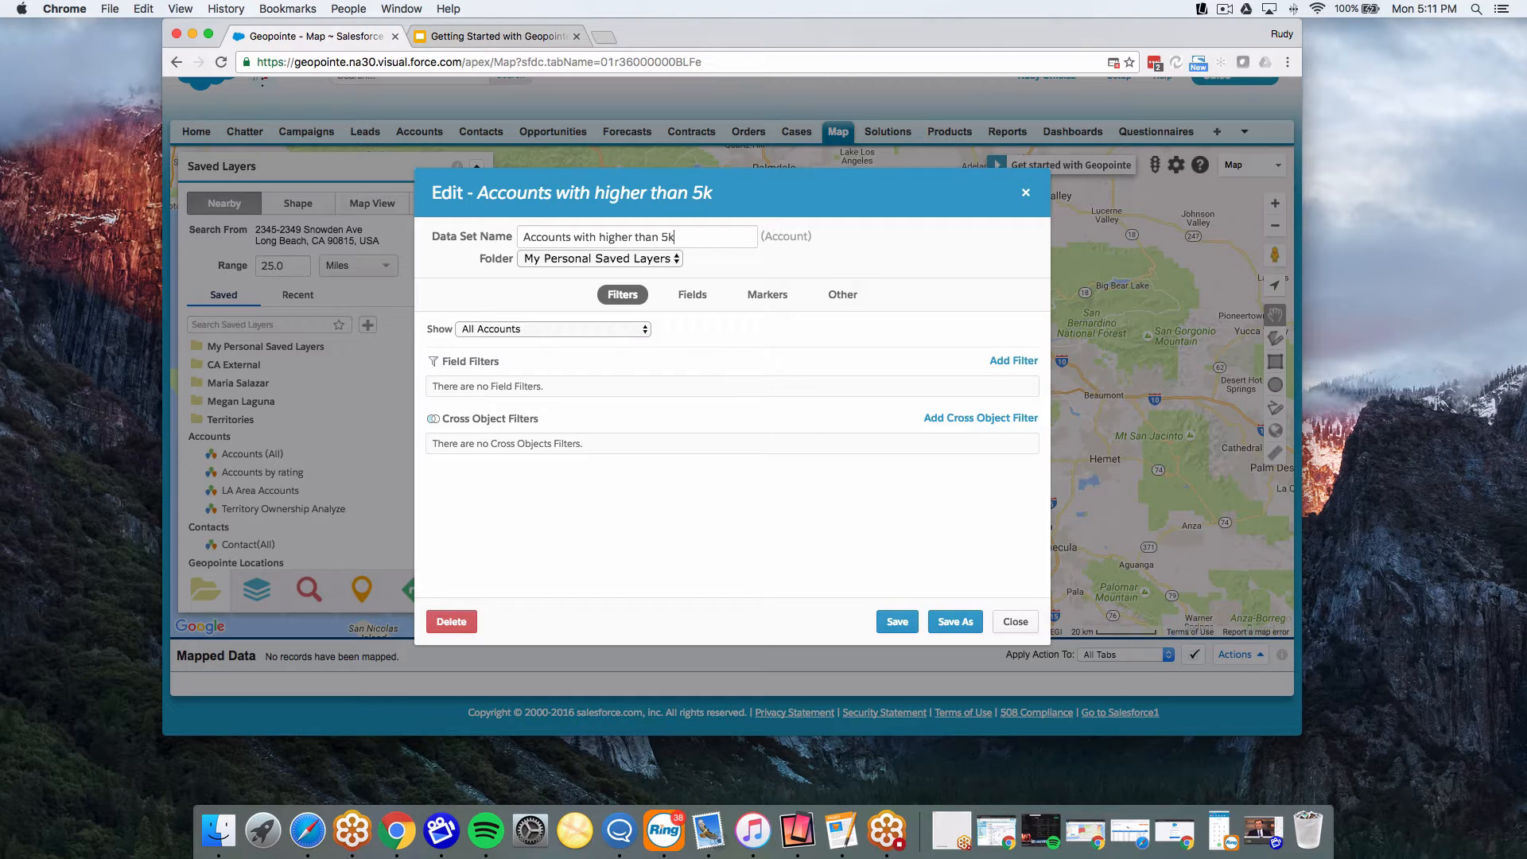
# Add a field filter to the data set for Annual Revenue greater than 5000
pyautogui.click(1003, 364)
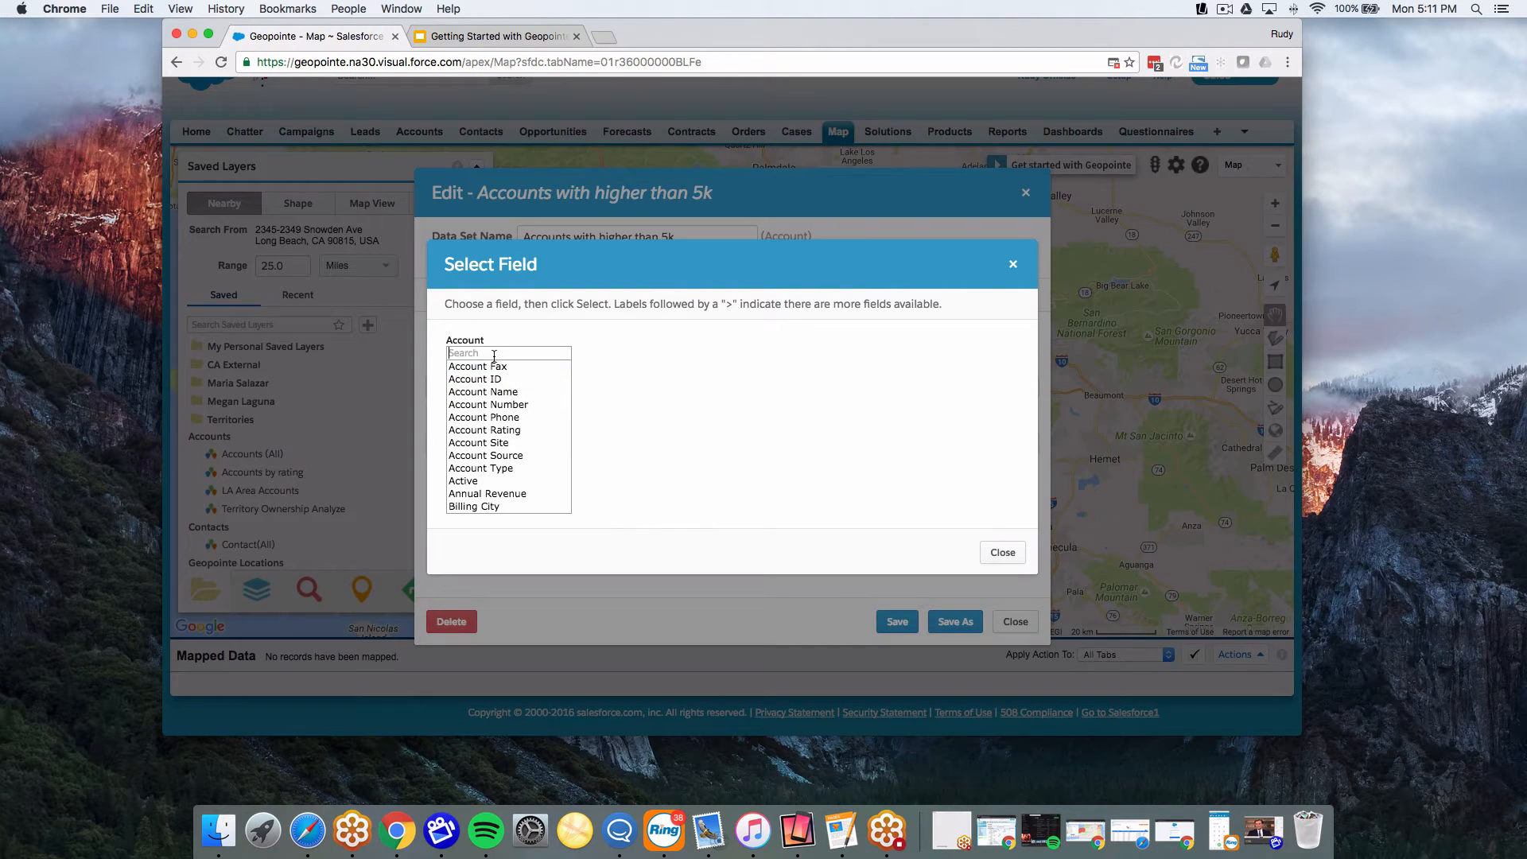
pyautogui.write('am')
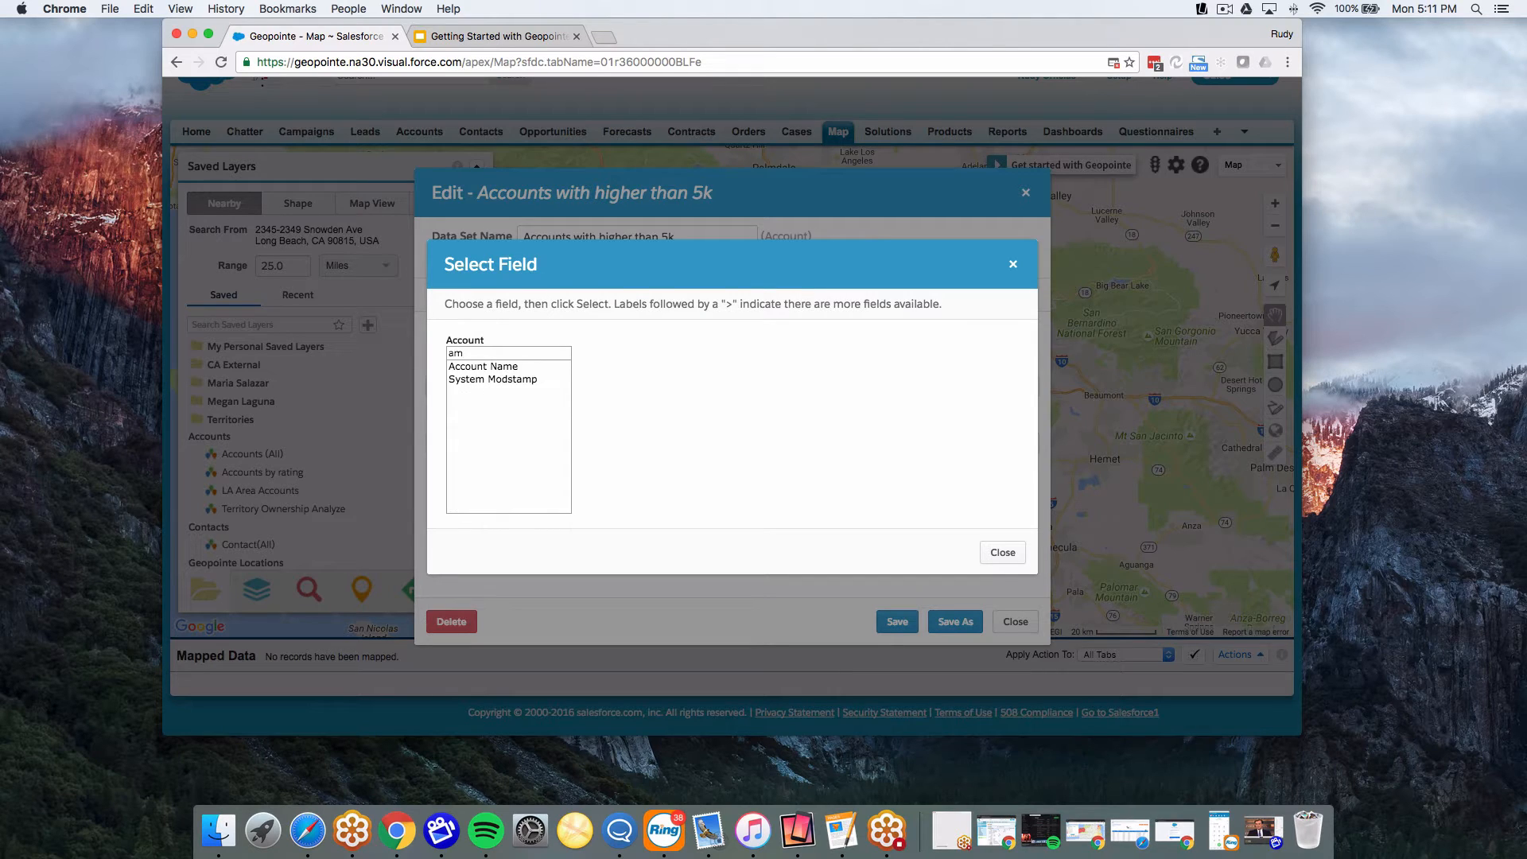
pyautogui.press('BackSpace')
pyautogui.press('BackSpace')
pyautogui.write('an')
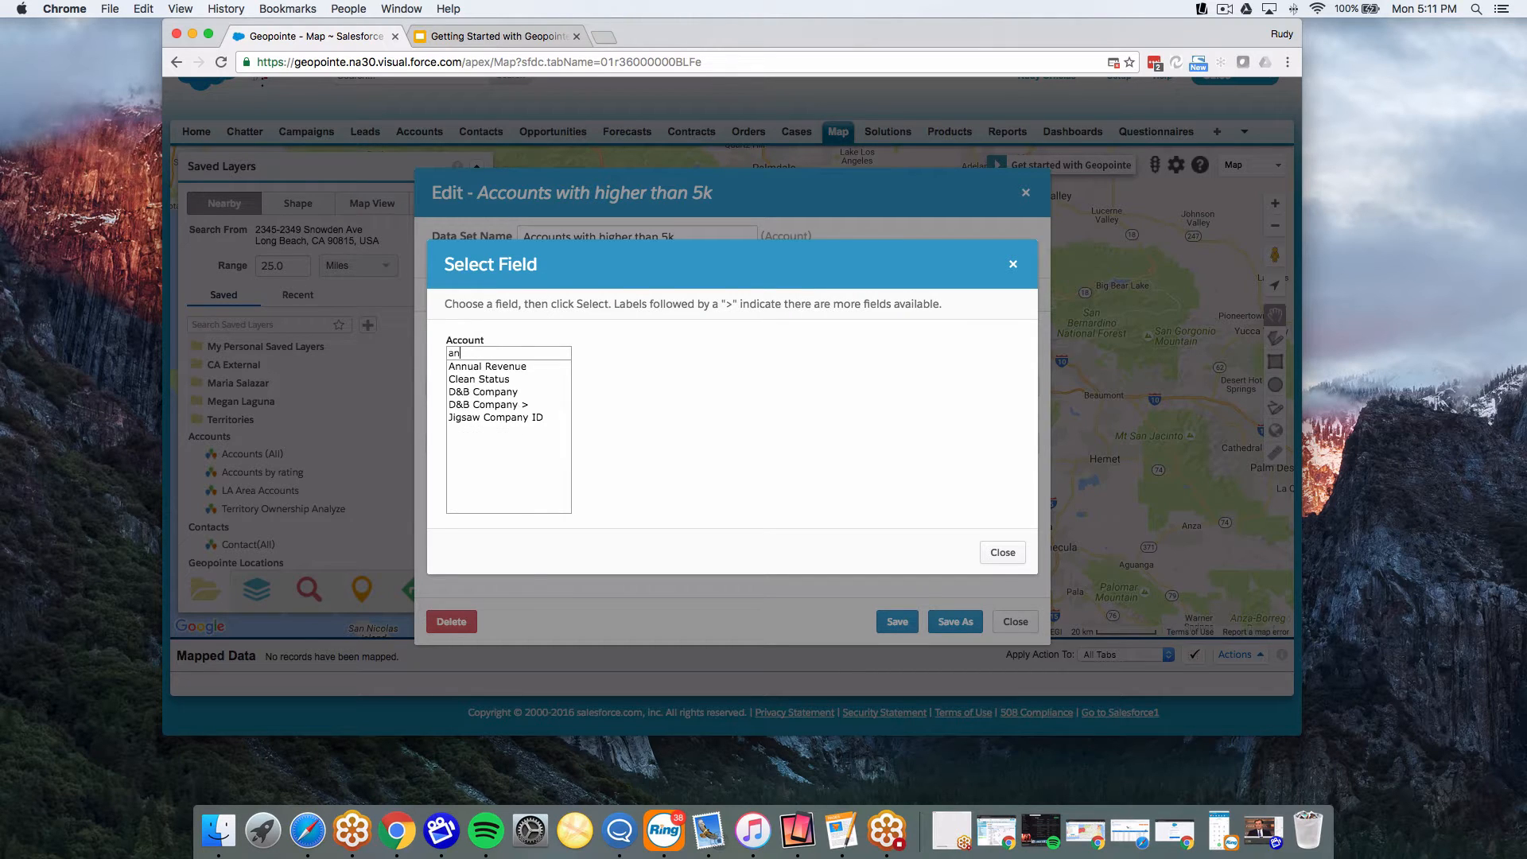
pyautogui.click(494, 368)
pyautogui.click(617, 445)
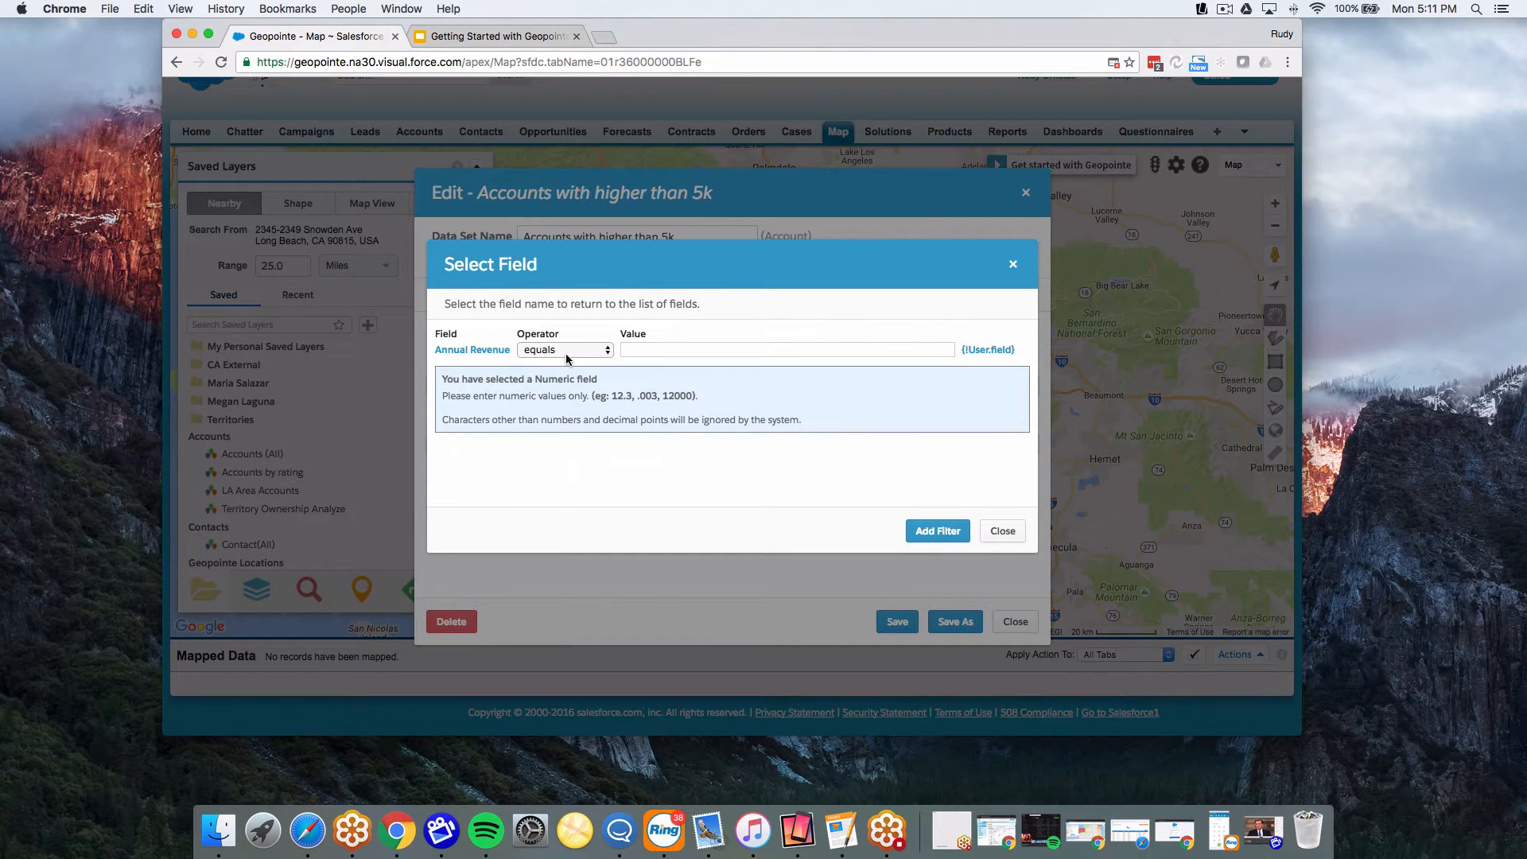
pyautogui.click(599, 350)
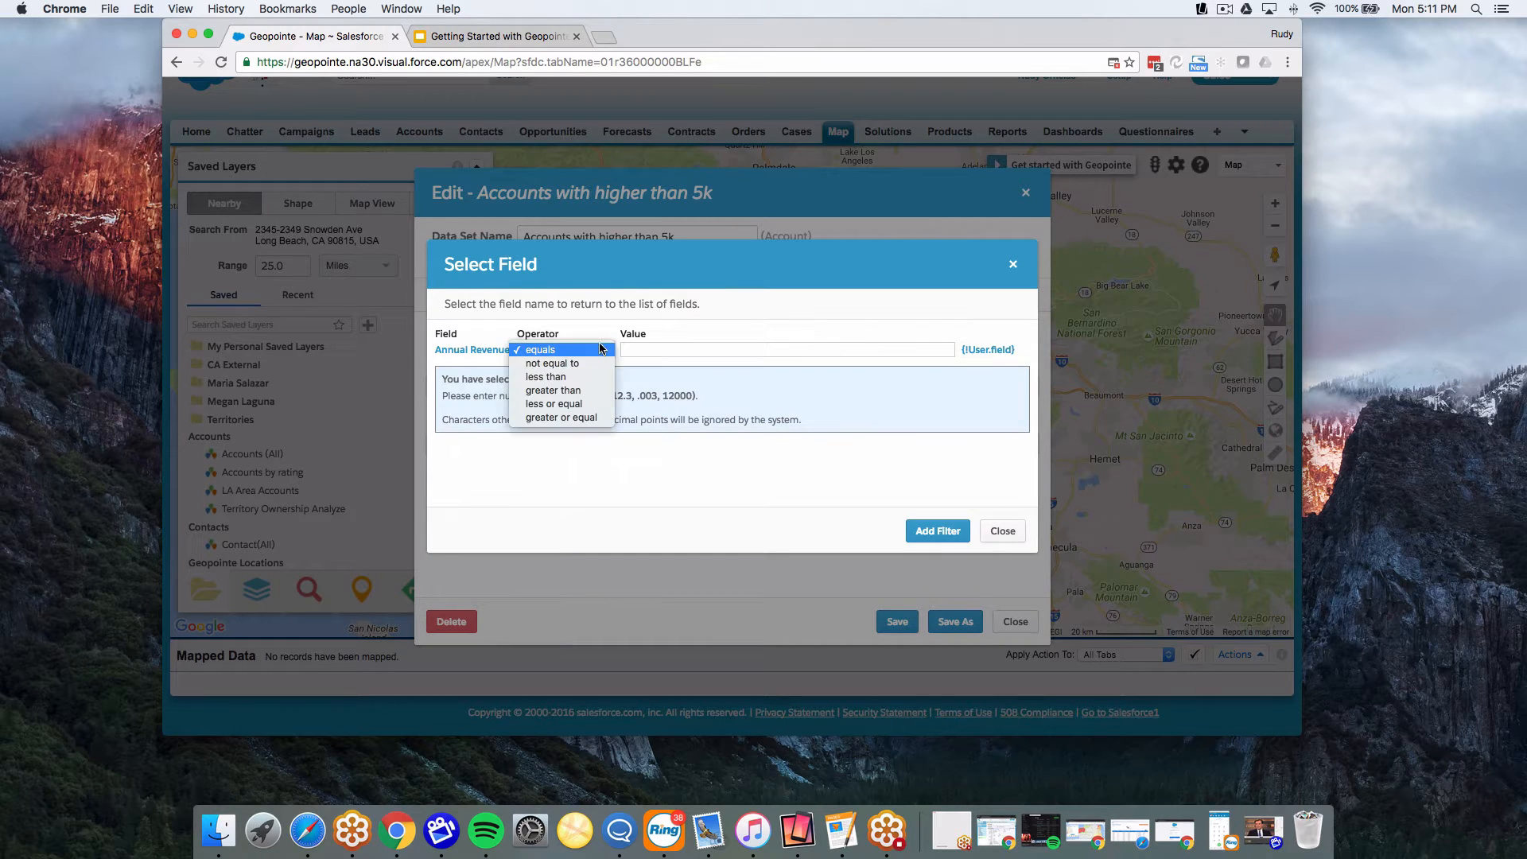
pyautogui.click(561, 391)
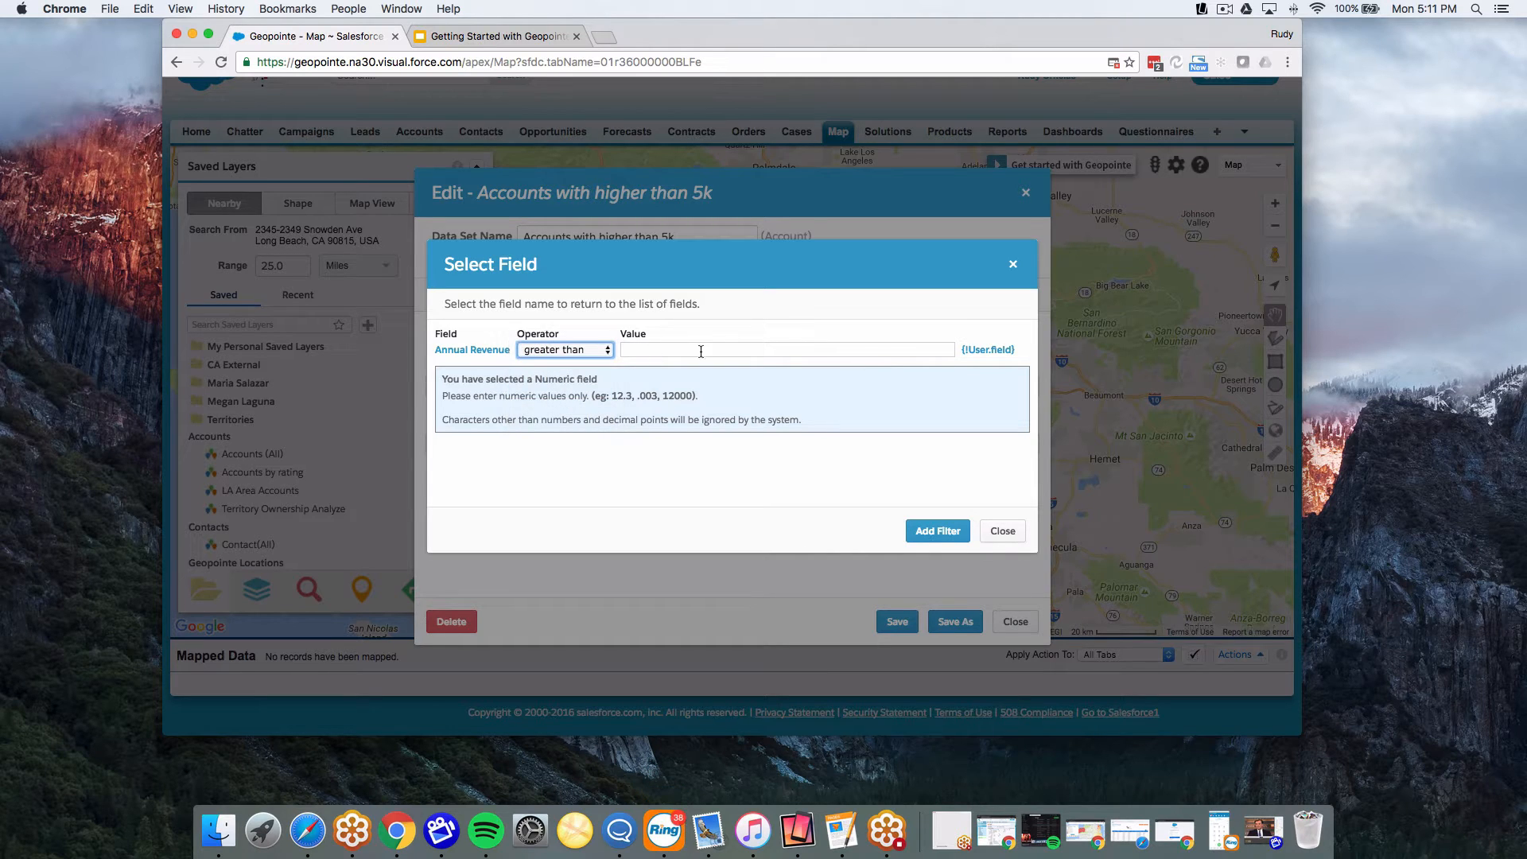
pyautogui.click(856, 352)
pyautogui.click(943, 531)
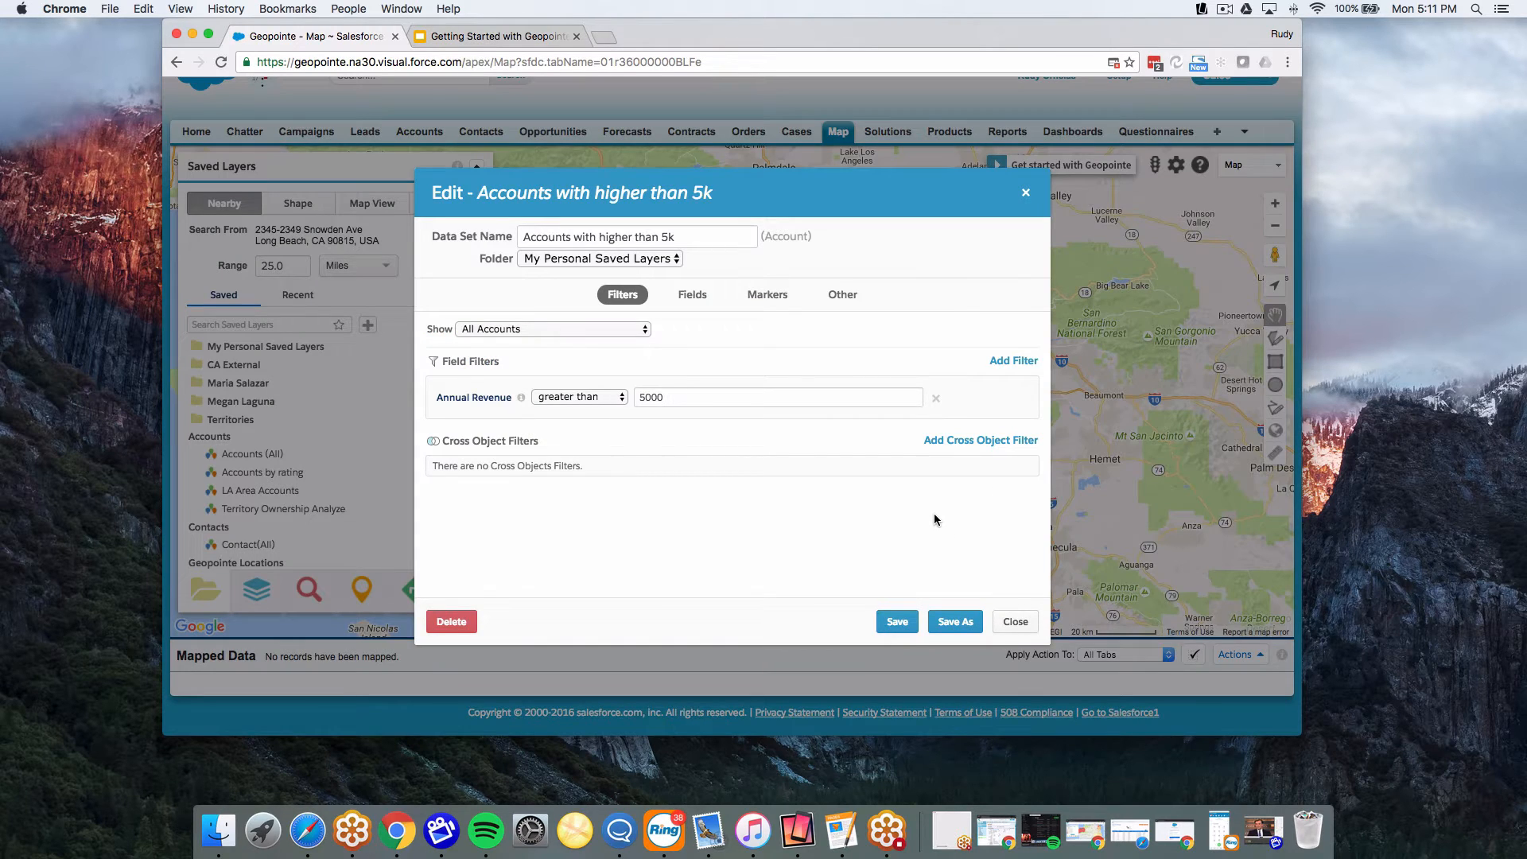
# Add Annual Revenue to the fields the data set returns in the results table and info window
pyautogui.click(692, 297)
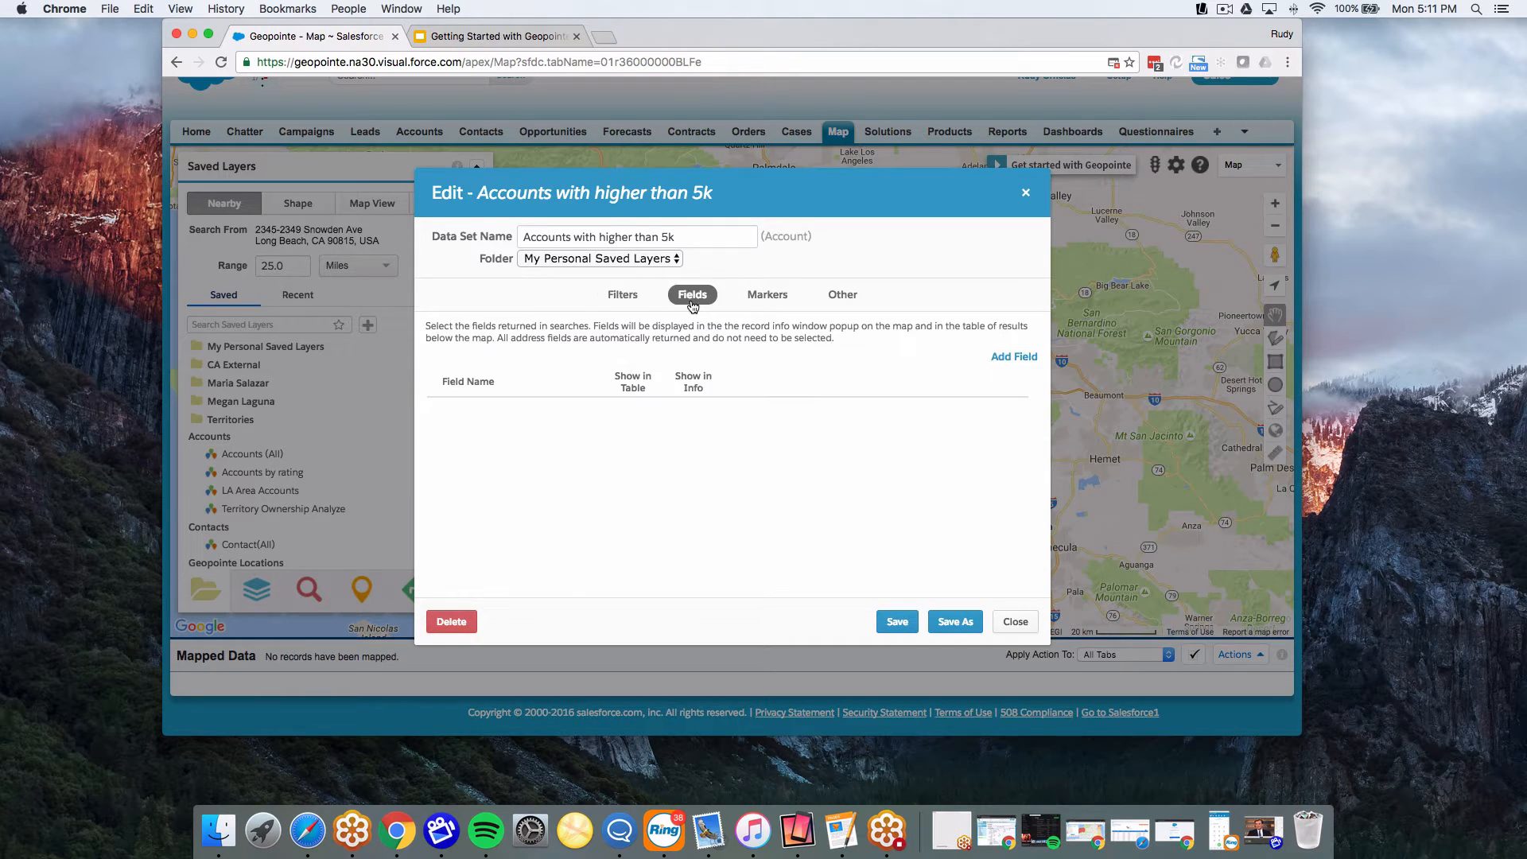
pyautogui.click(1004, 365)
pyautogui.write('a')
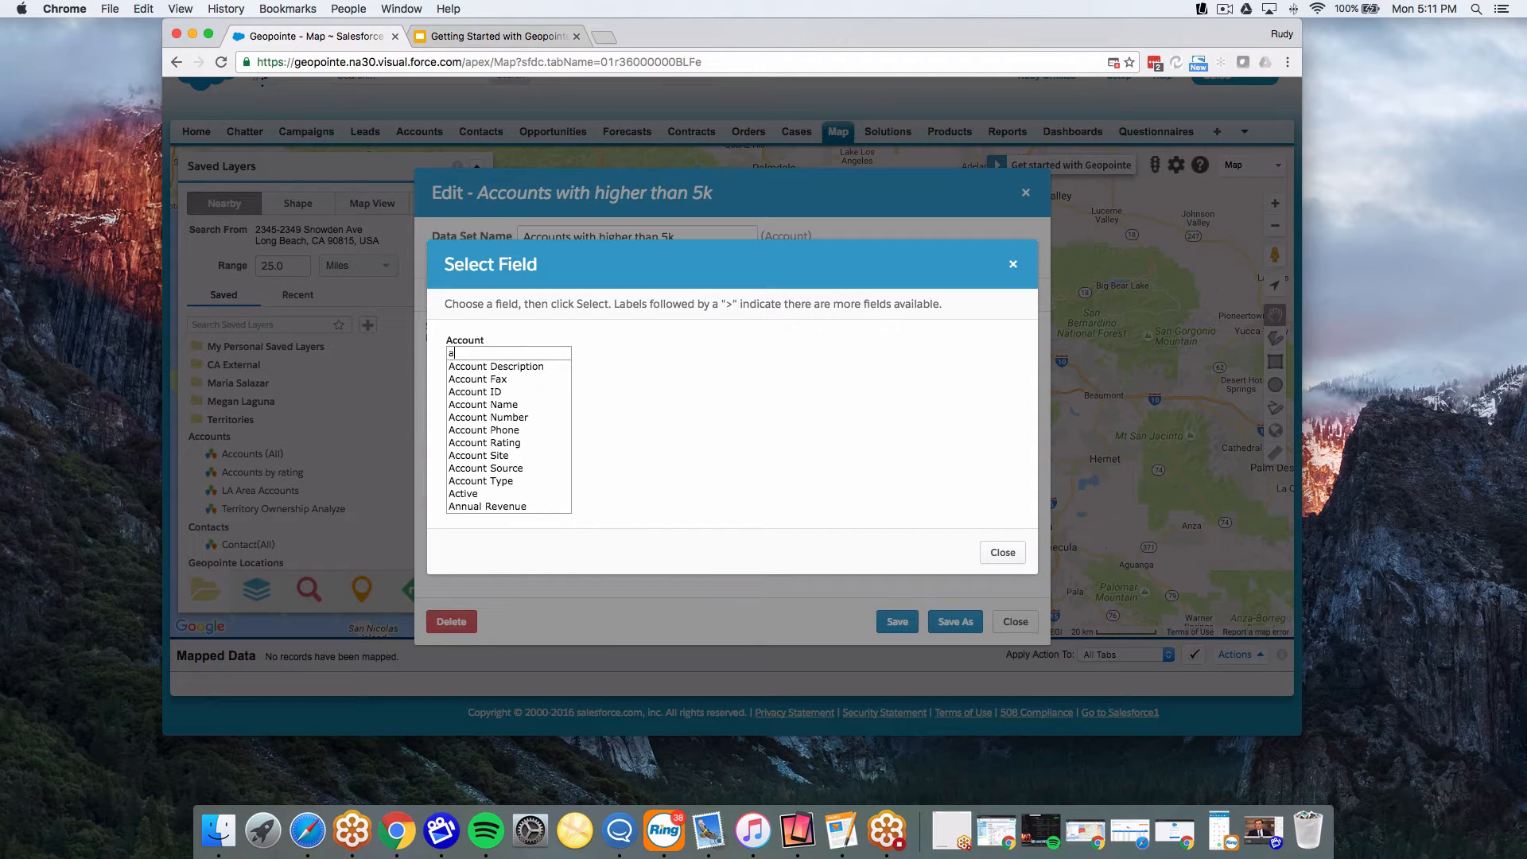
pyautogui.write('n')
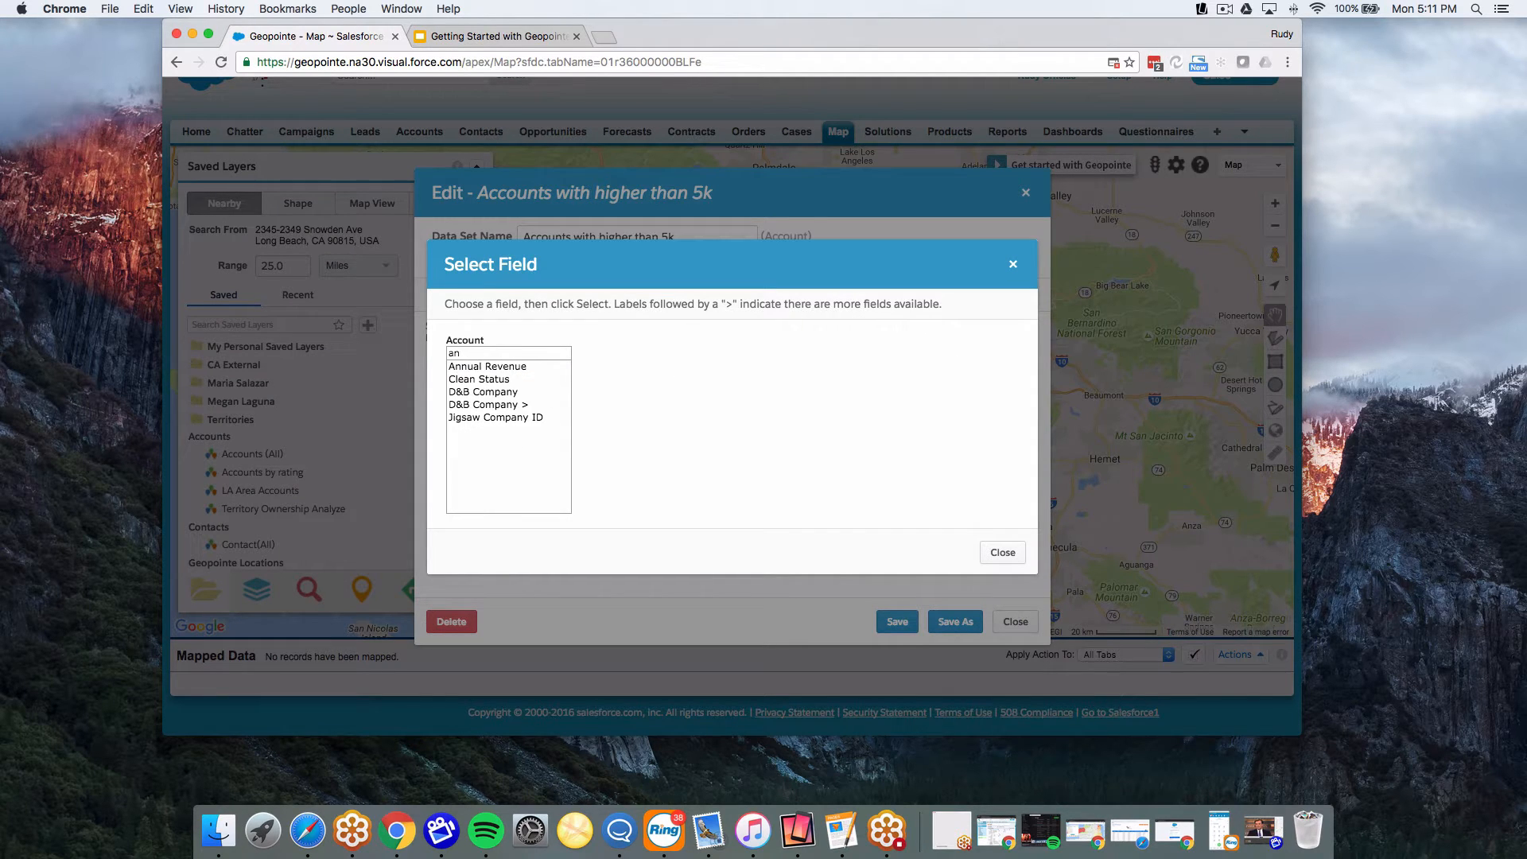
pyautogui.click(489, 367)
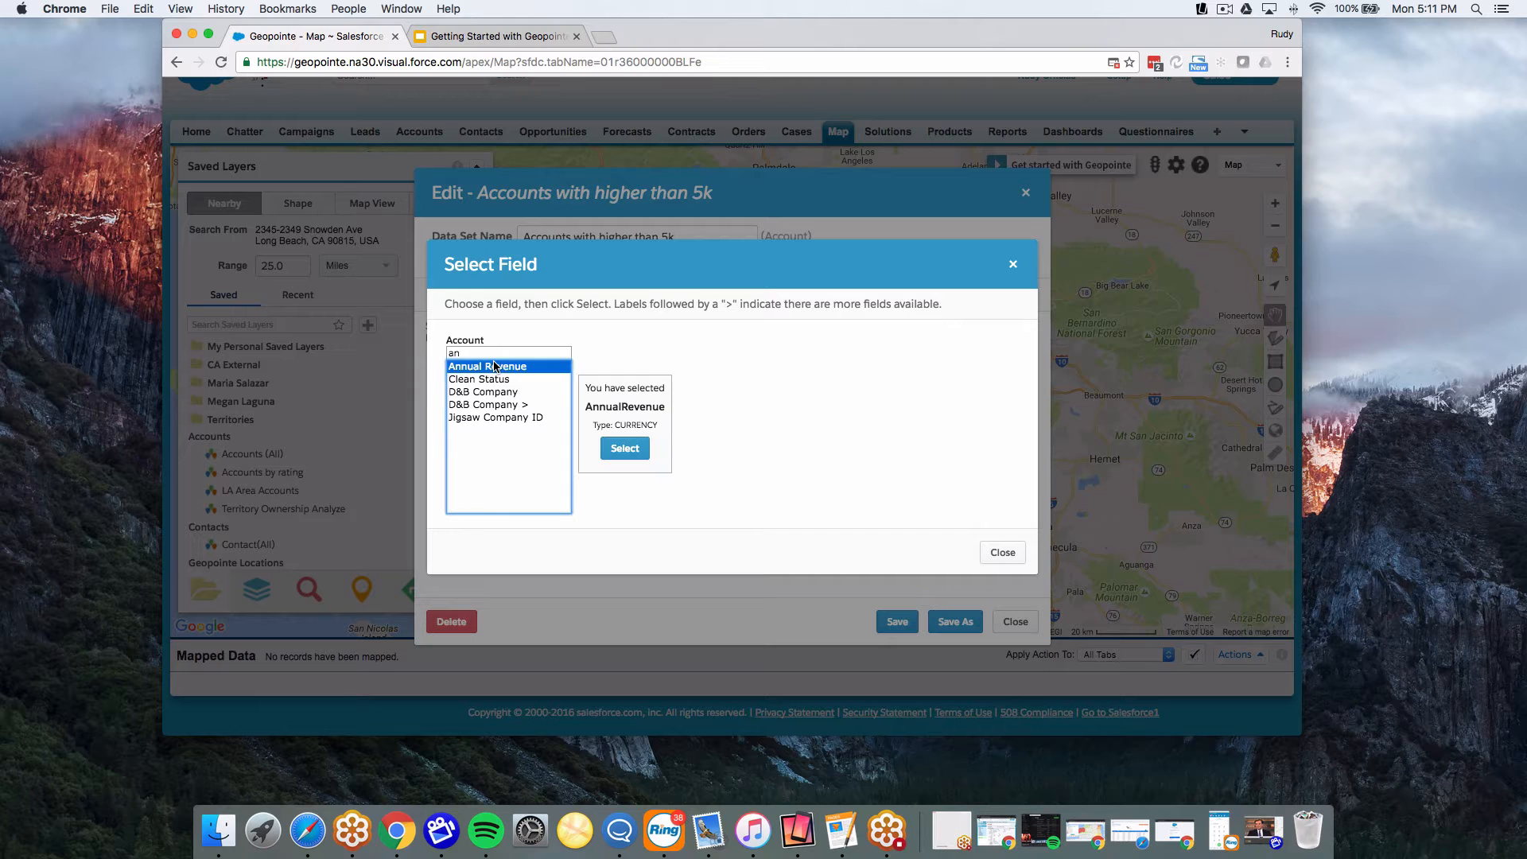
pyautogui.click(626, 448)
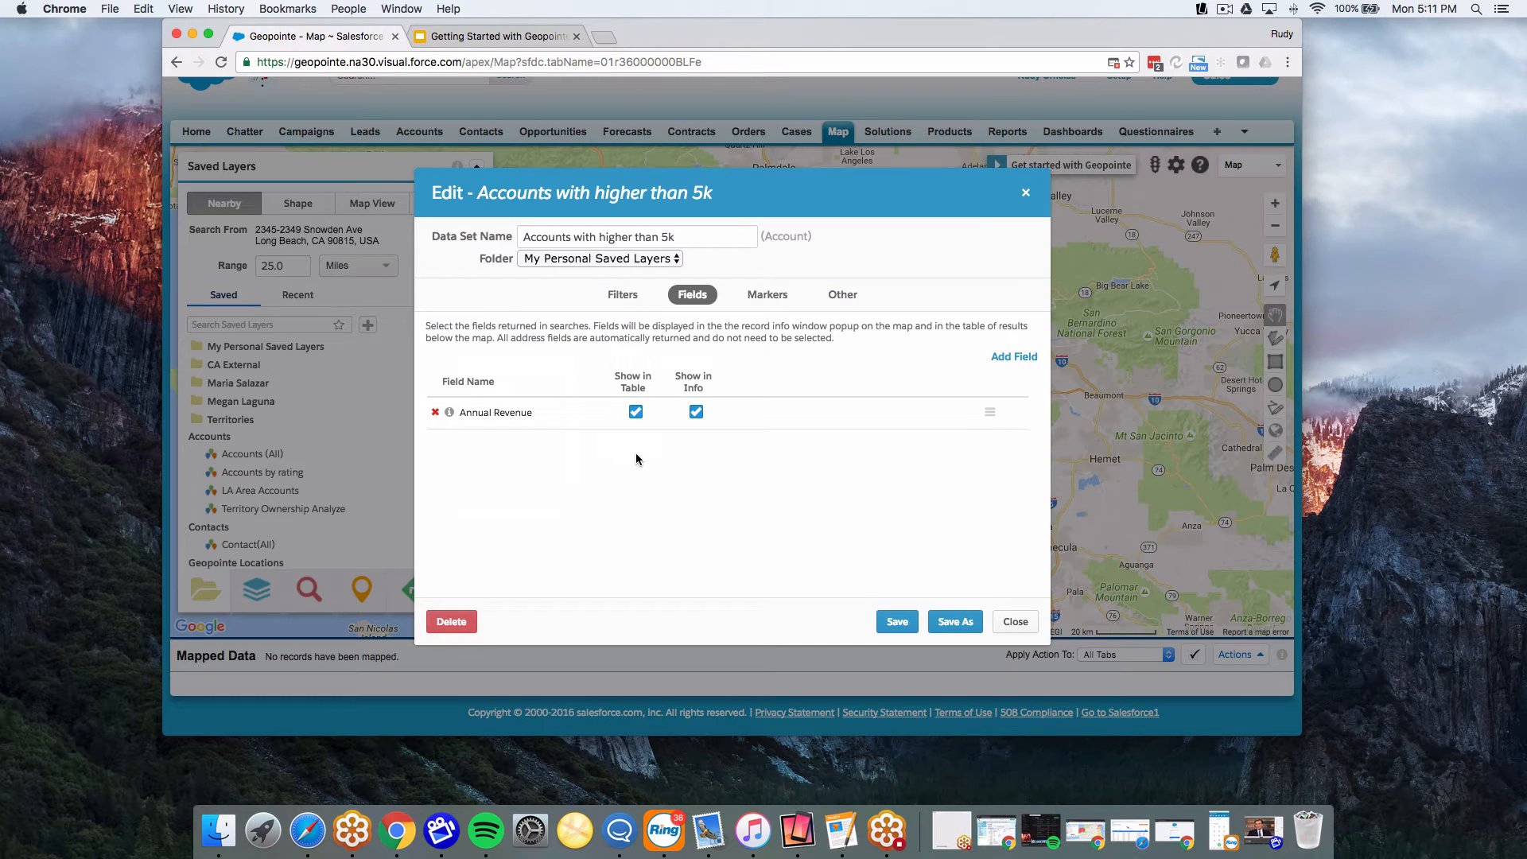
# Add Account Rating as a second returned field of the data set
pyautogui.click(1014, 357)
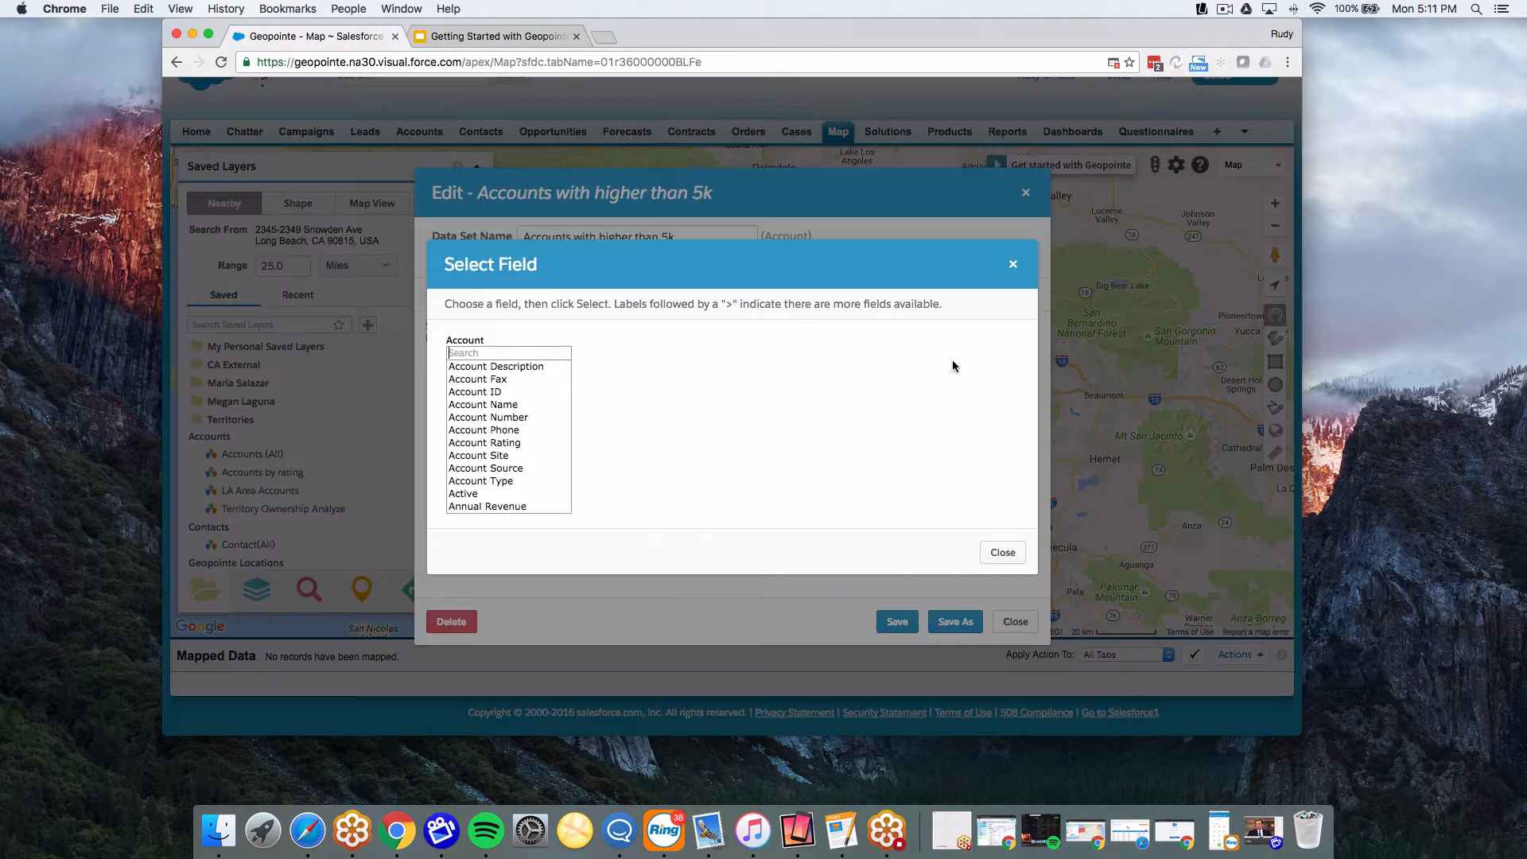
pyautogui.write('colo')
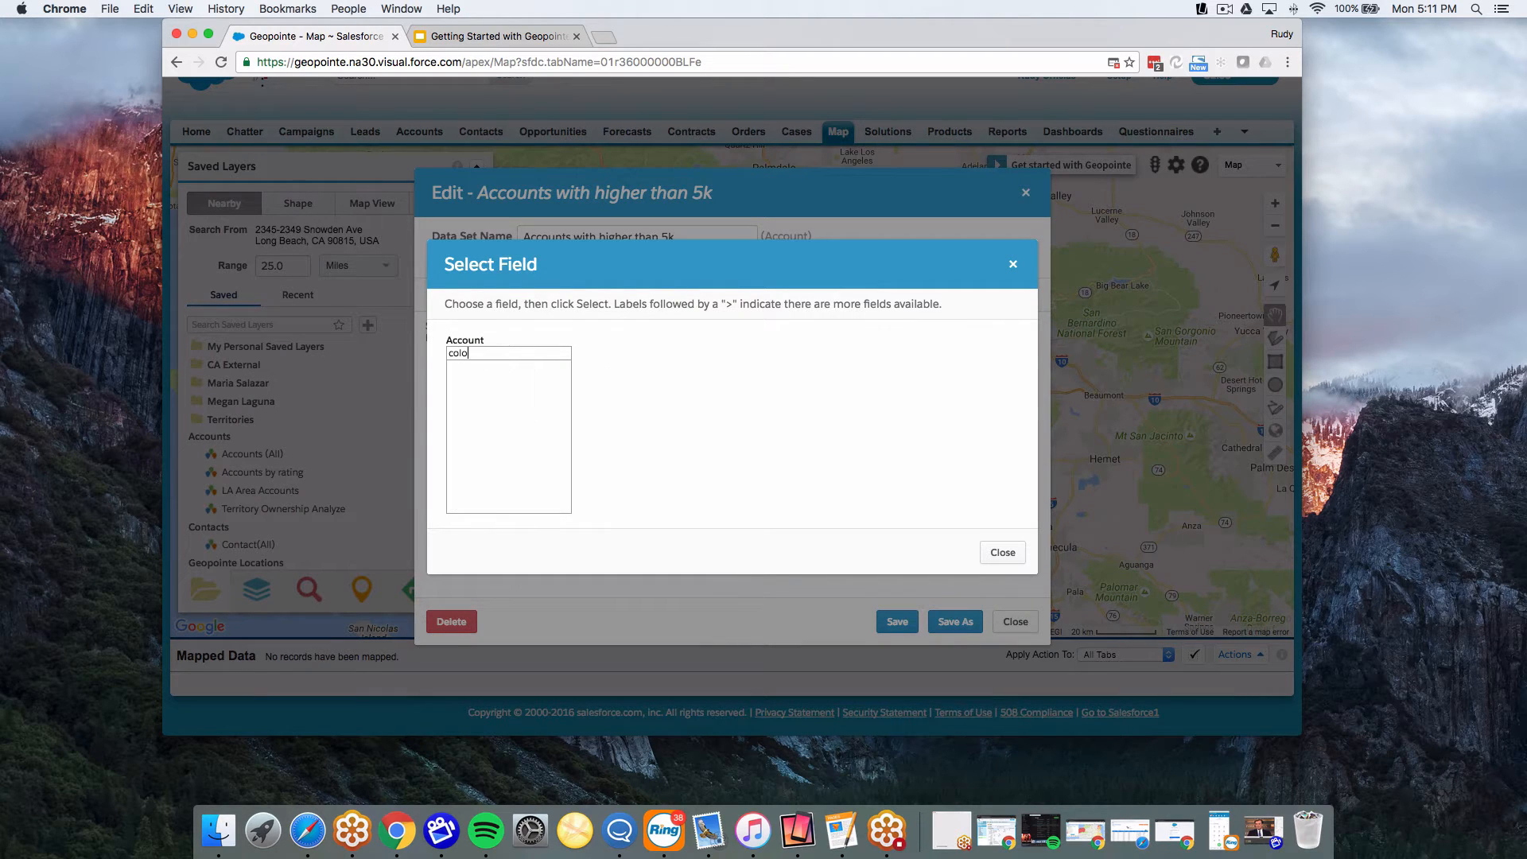
pyautogui.press('BackSpace')
pyautogui.press('BackSpace')
pyautogui.press('BackSpace')
pyautogui.write('ra')
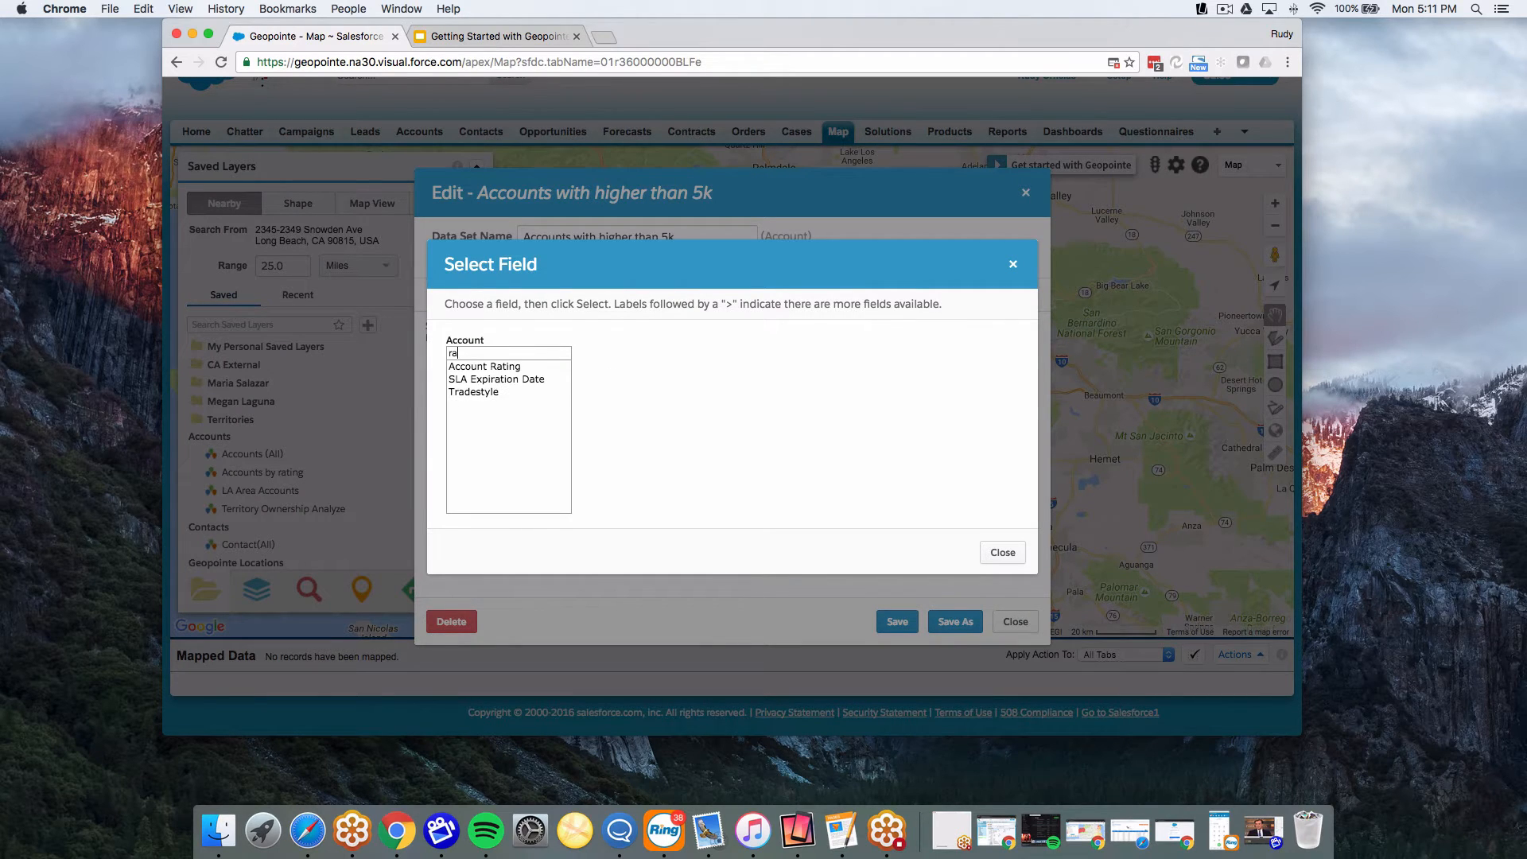
pyautogui.click(506, 367)
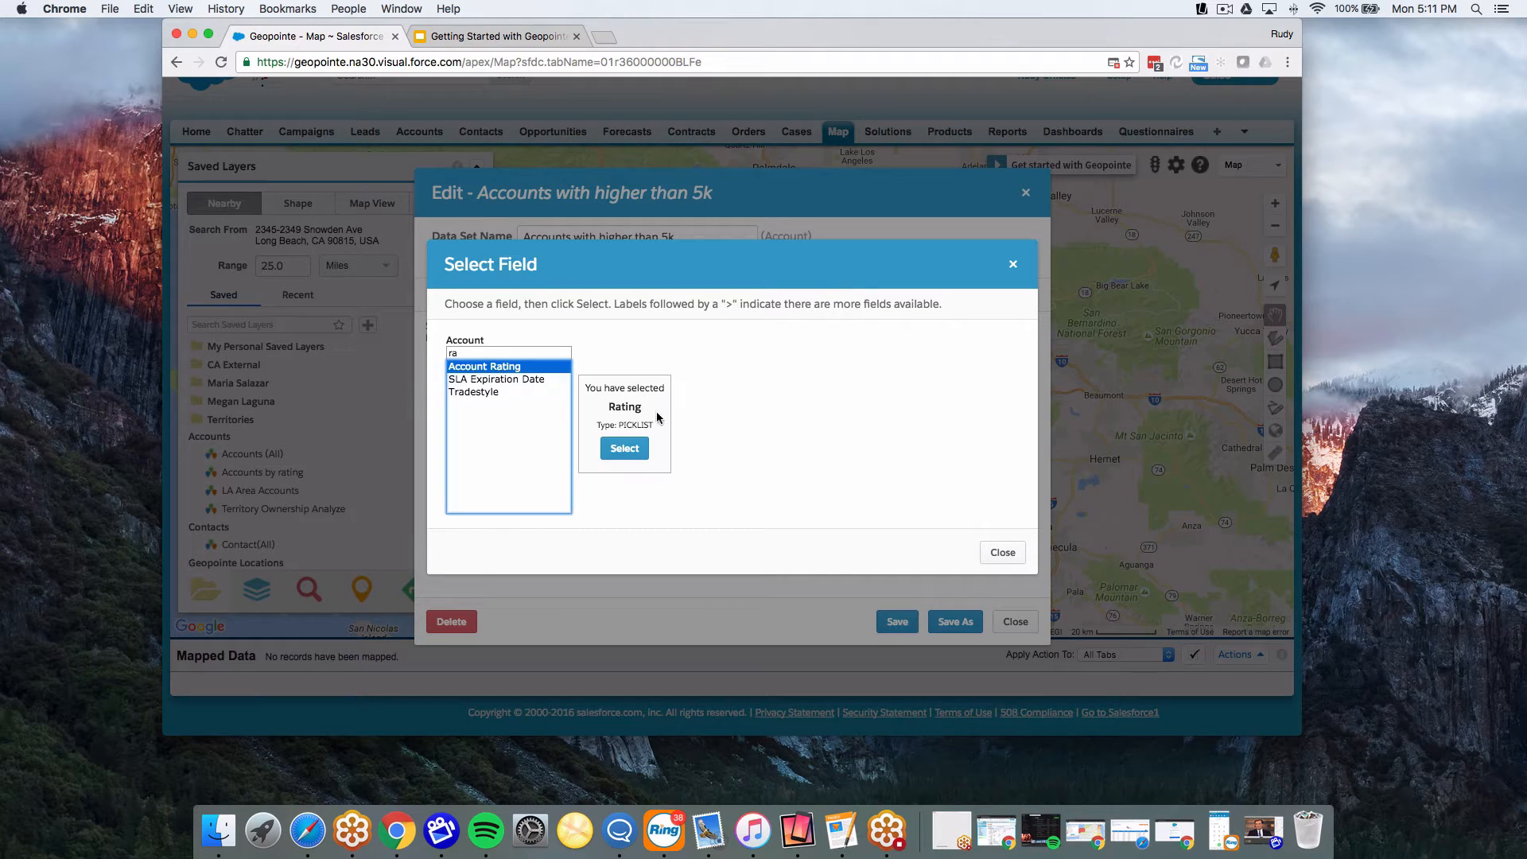
pyautogui.click(626, 449)
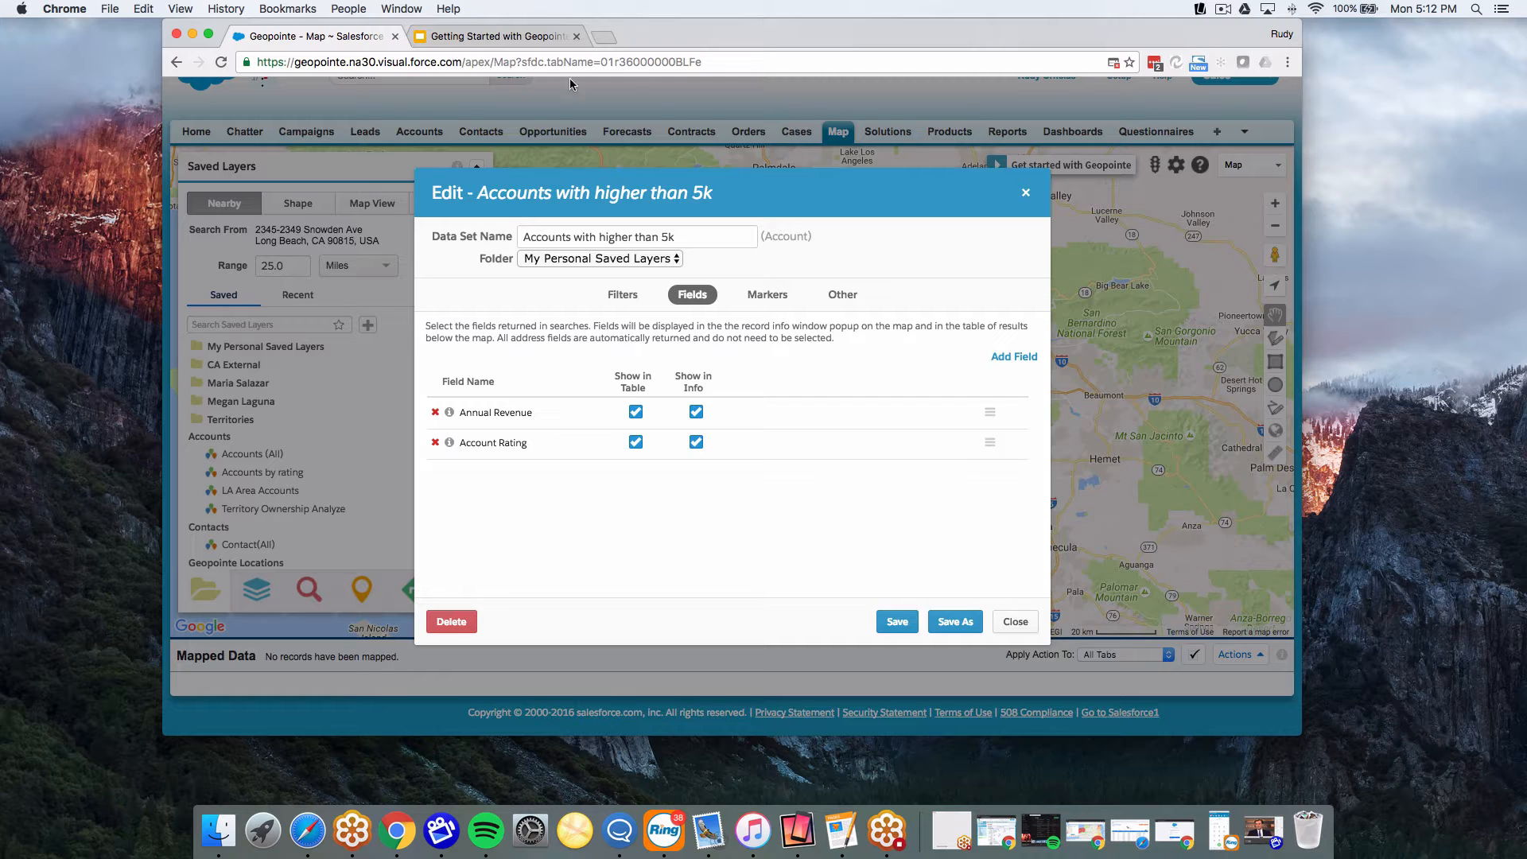
# Set the data set's marker type to Color by Field, based on Account Rating
pyautogui.click(768, 295)
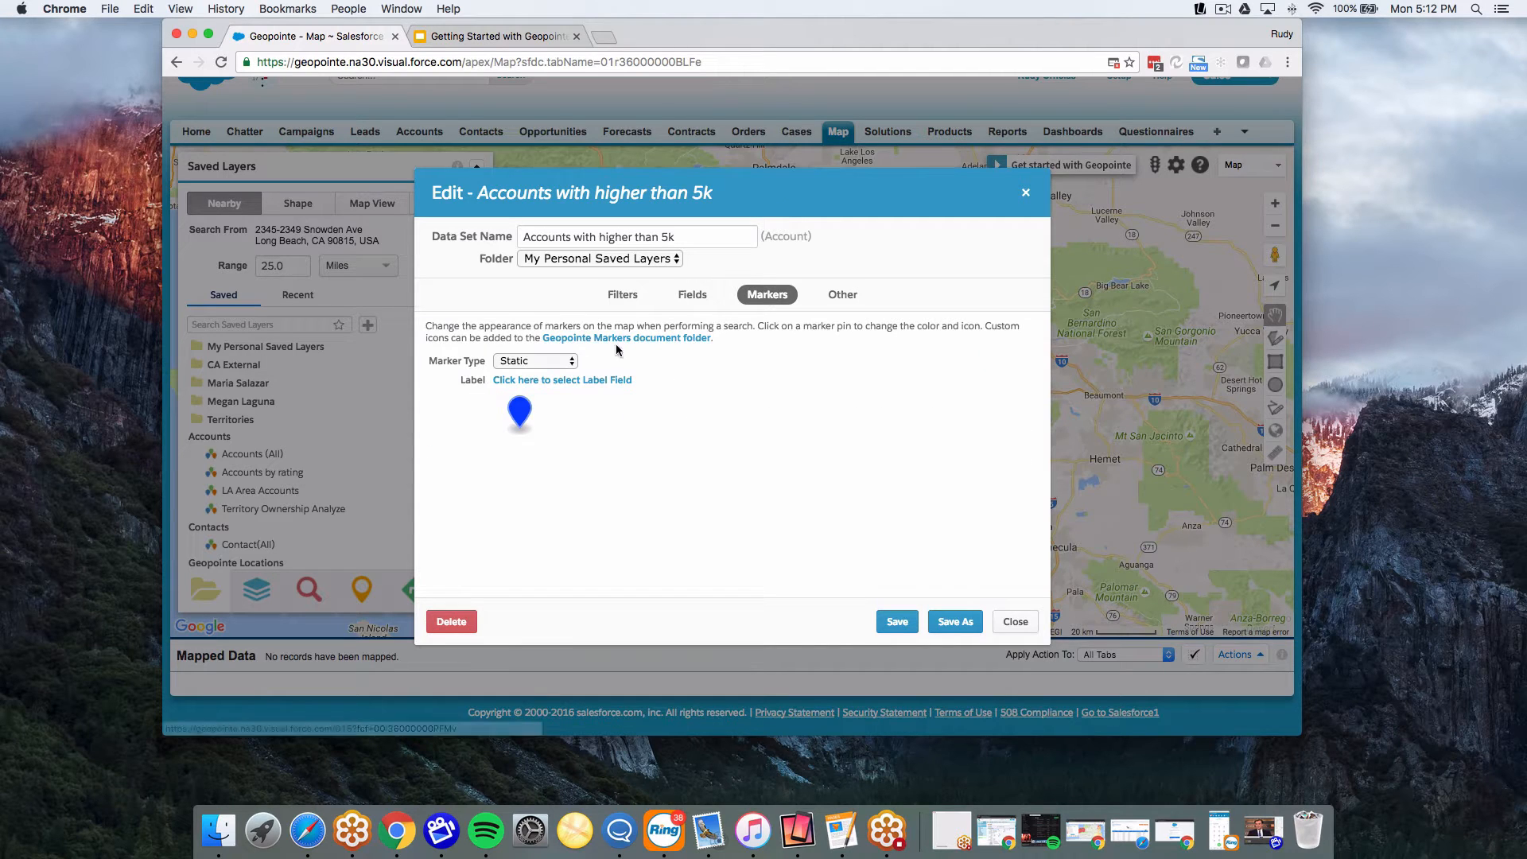
pyautogui.click(568, 362)
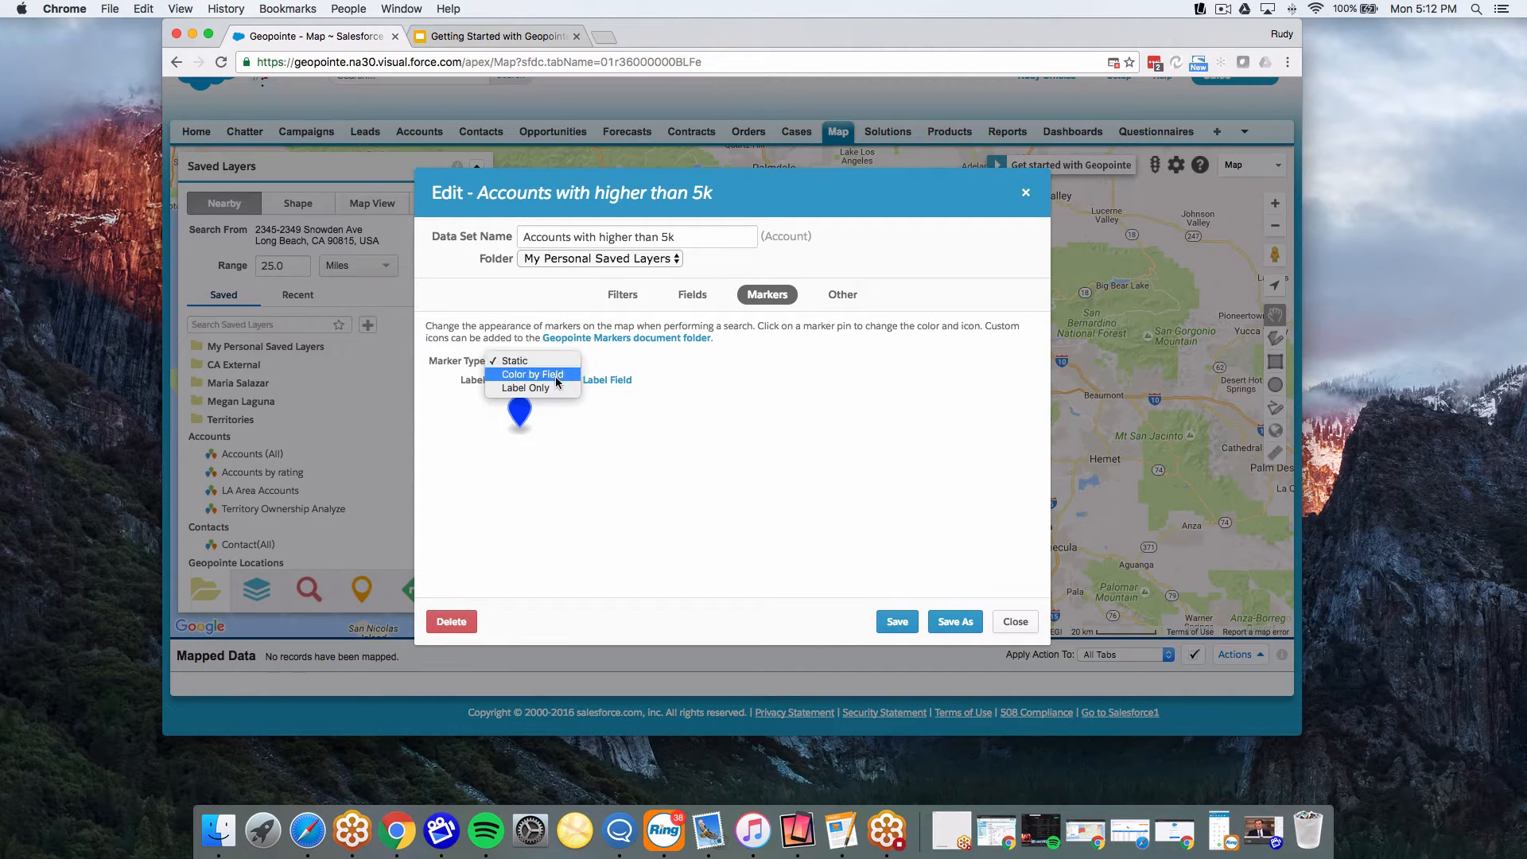
pyautogui.click(554, 375)
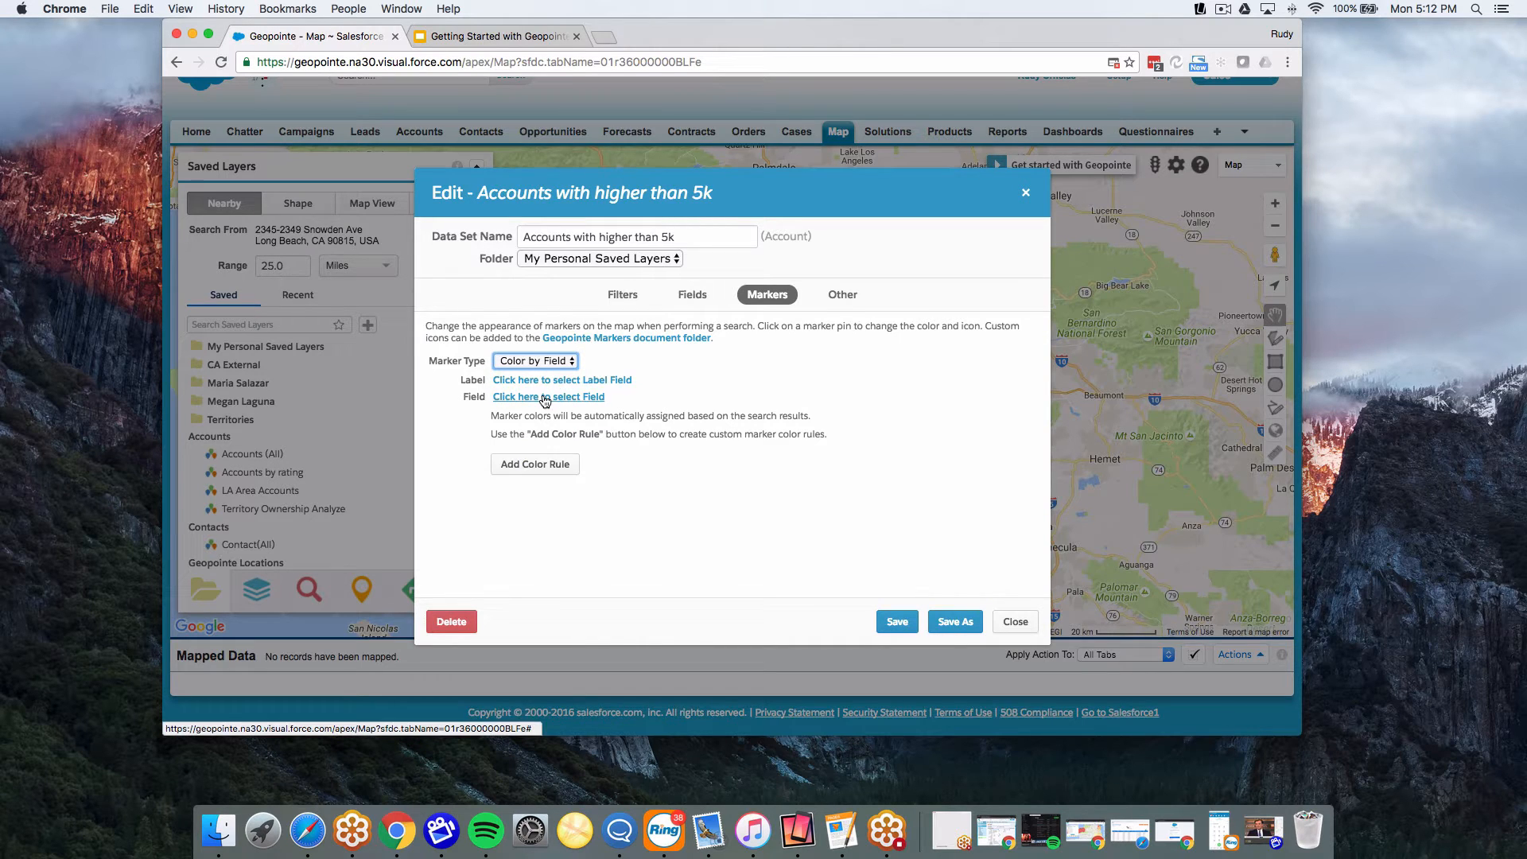
pyautogui.click(545, 399)
pyautogui.write('ra')
pyautogui.click(492, 366)
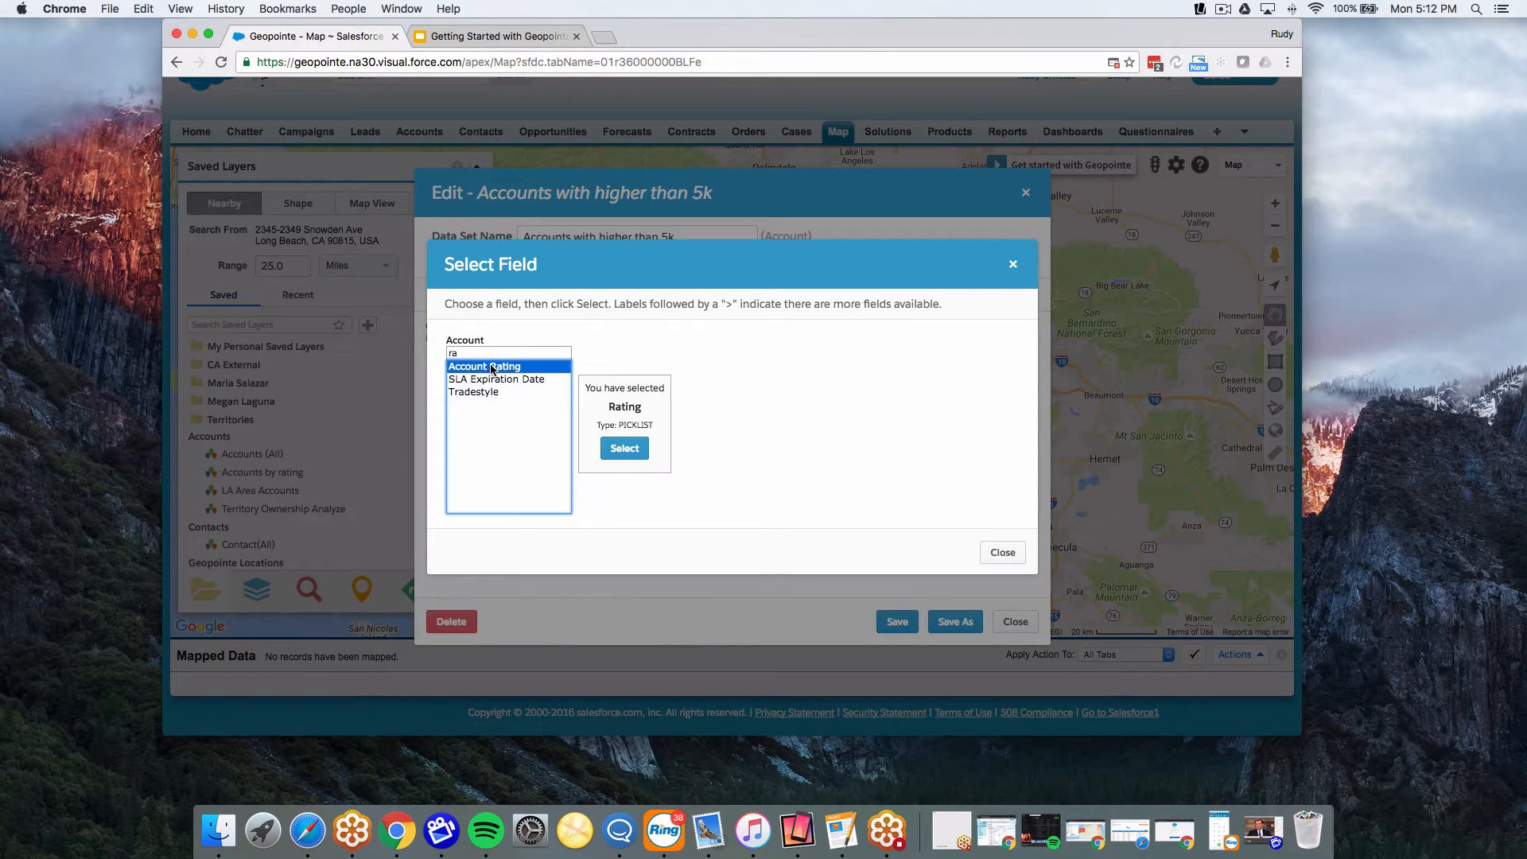
pyautogui.click(628, 448)
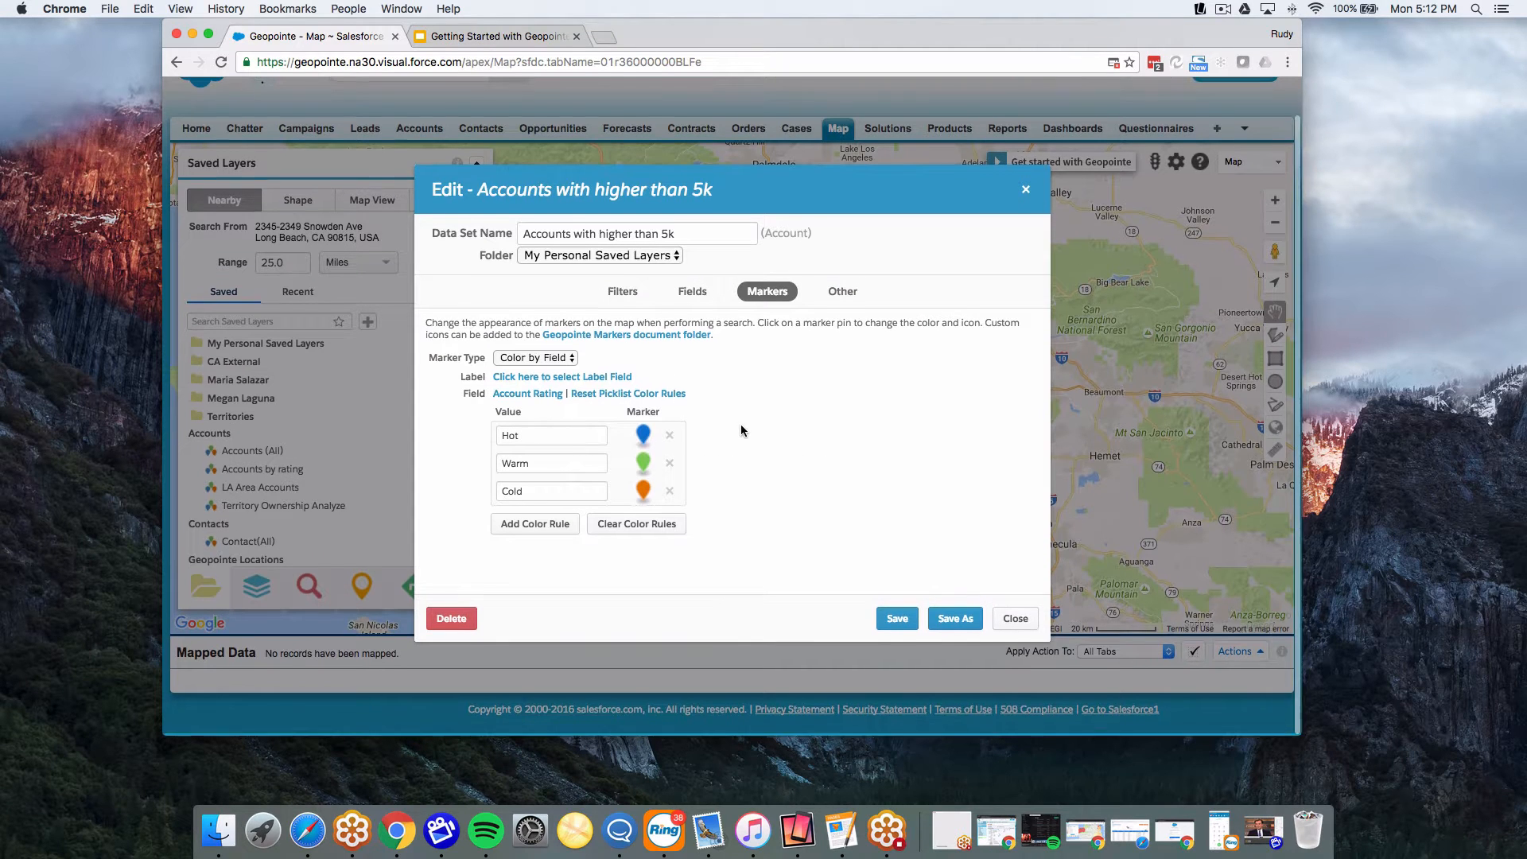
# Give the Hot rating marker the red color #CF0B21 and an outlined star icon
pyautogui.click(645, 438)
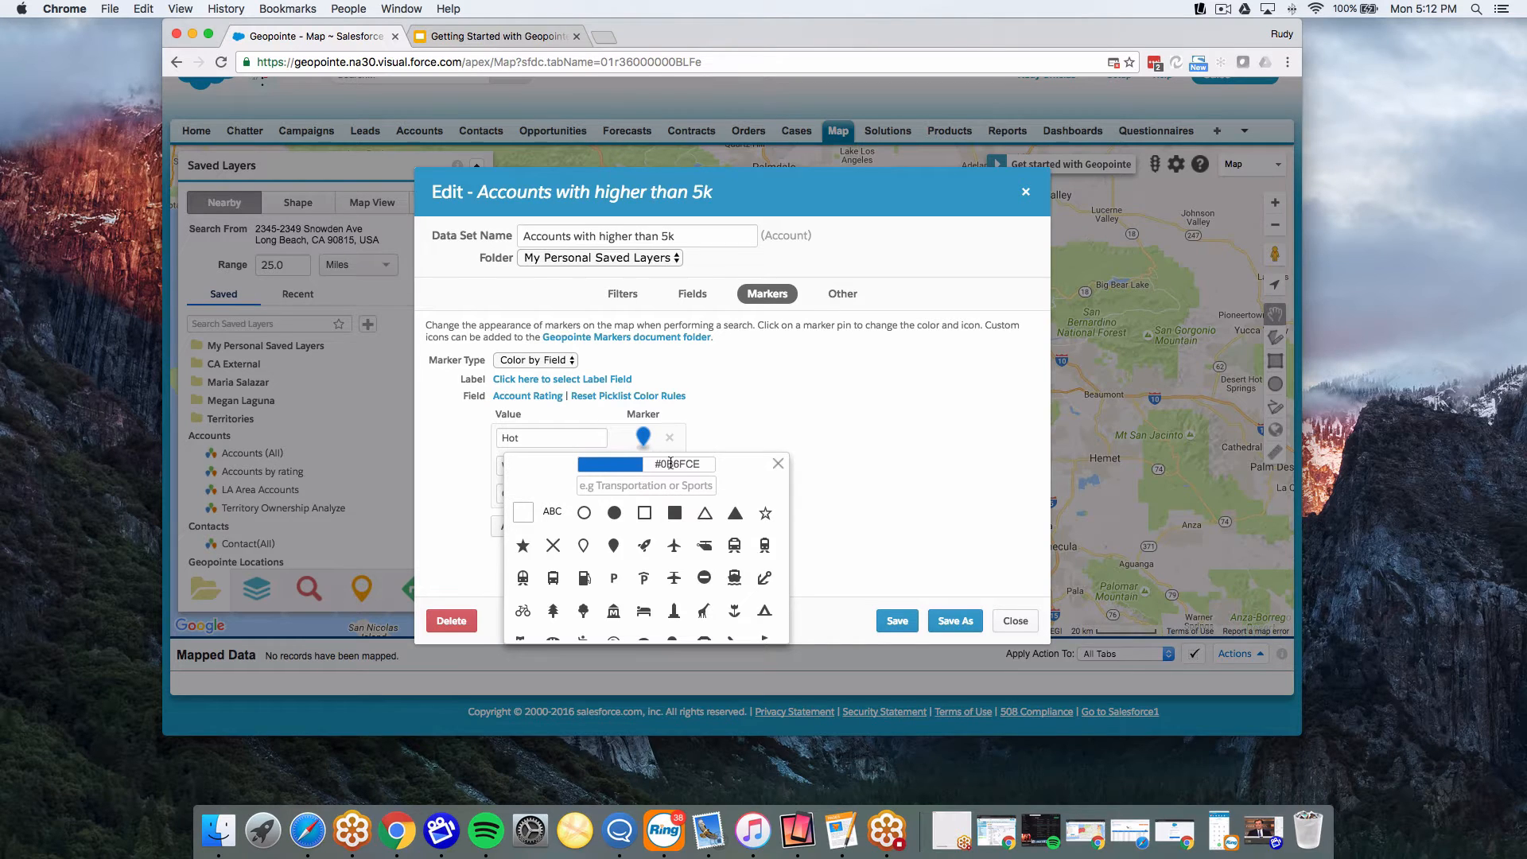
pyautogui.click(635, 471)
pyautogui.click(707, 479)
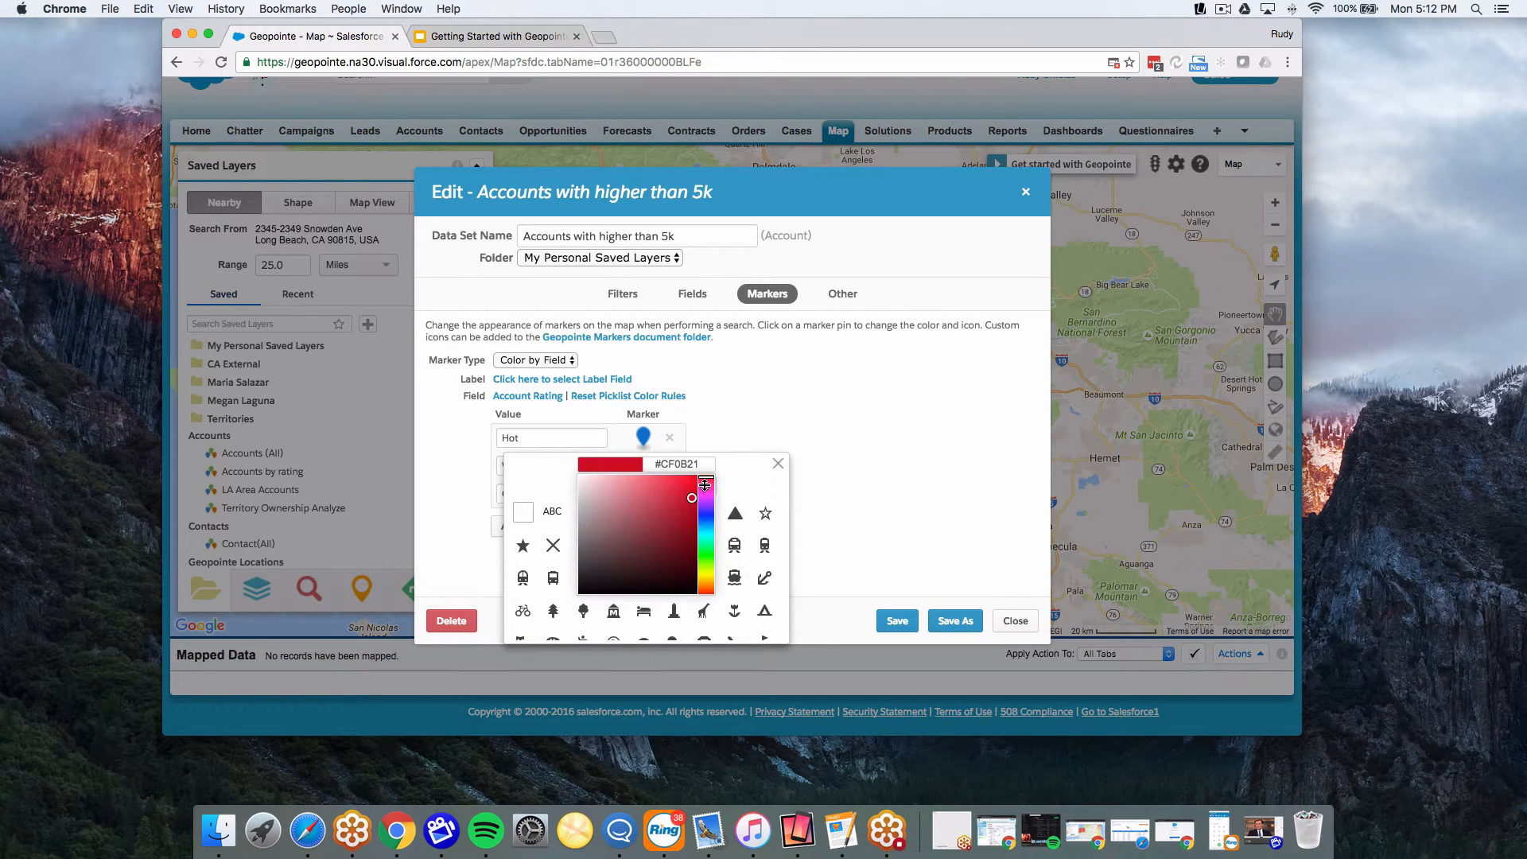
pyautogui.click(764, 515)
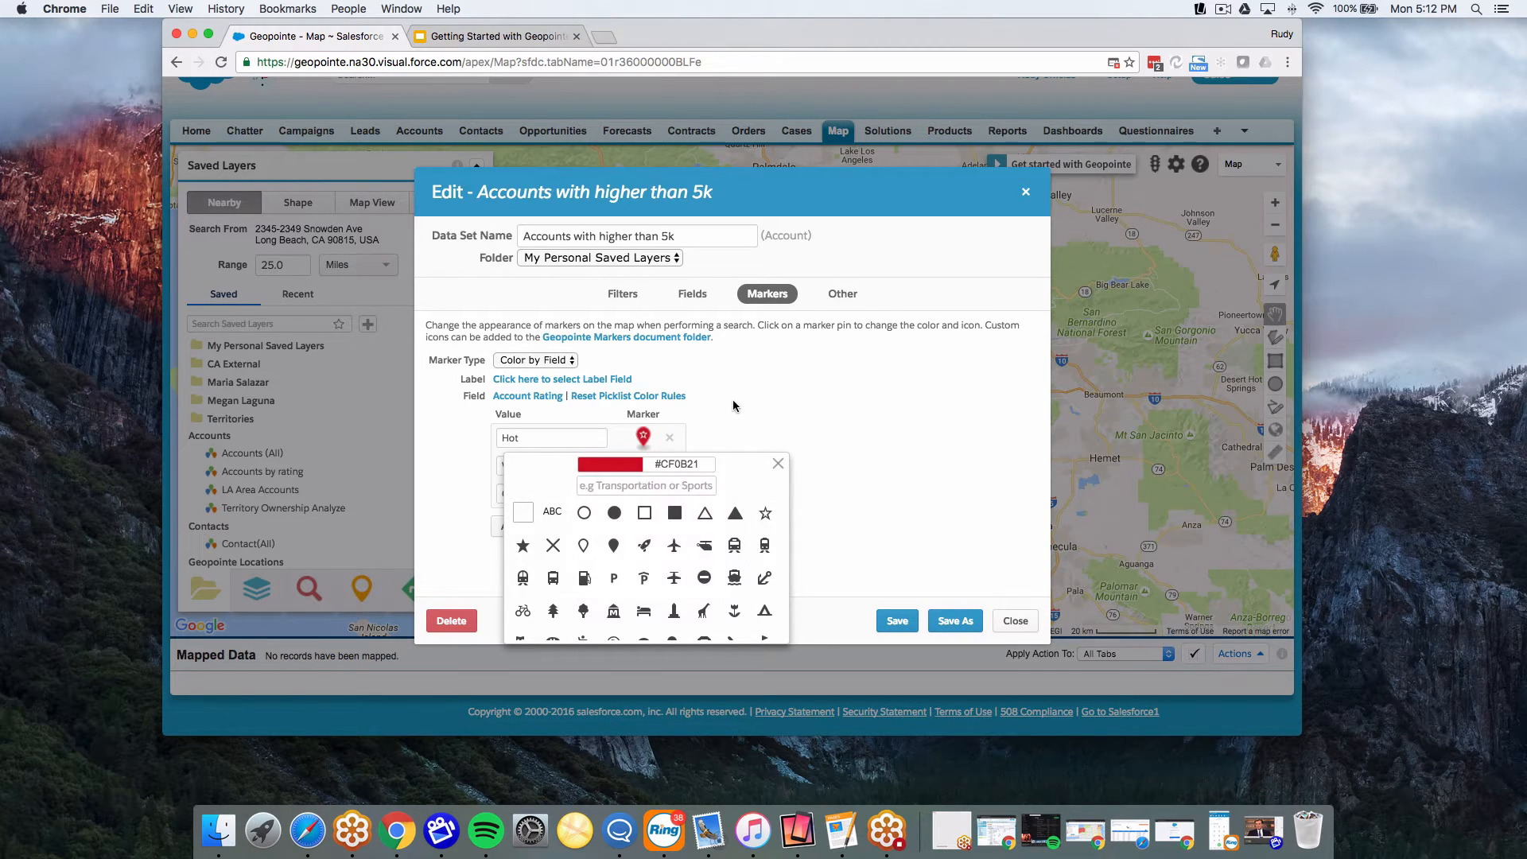
pyautogui.click(778, 464)
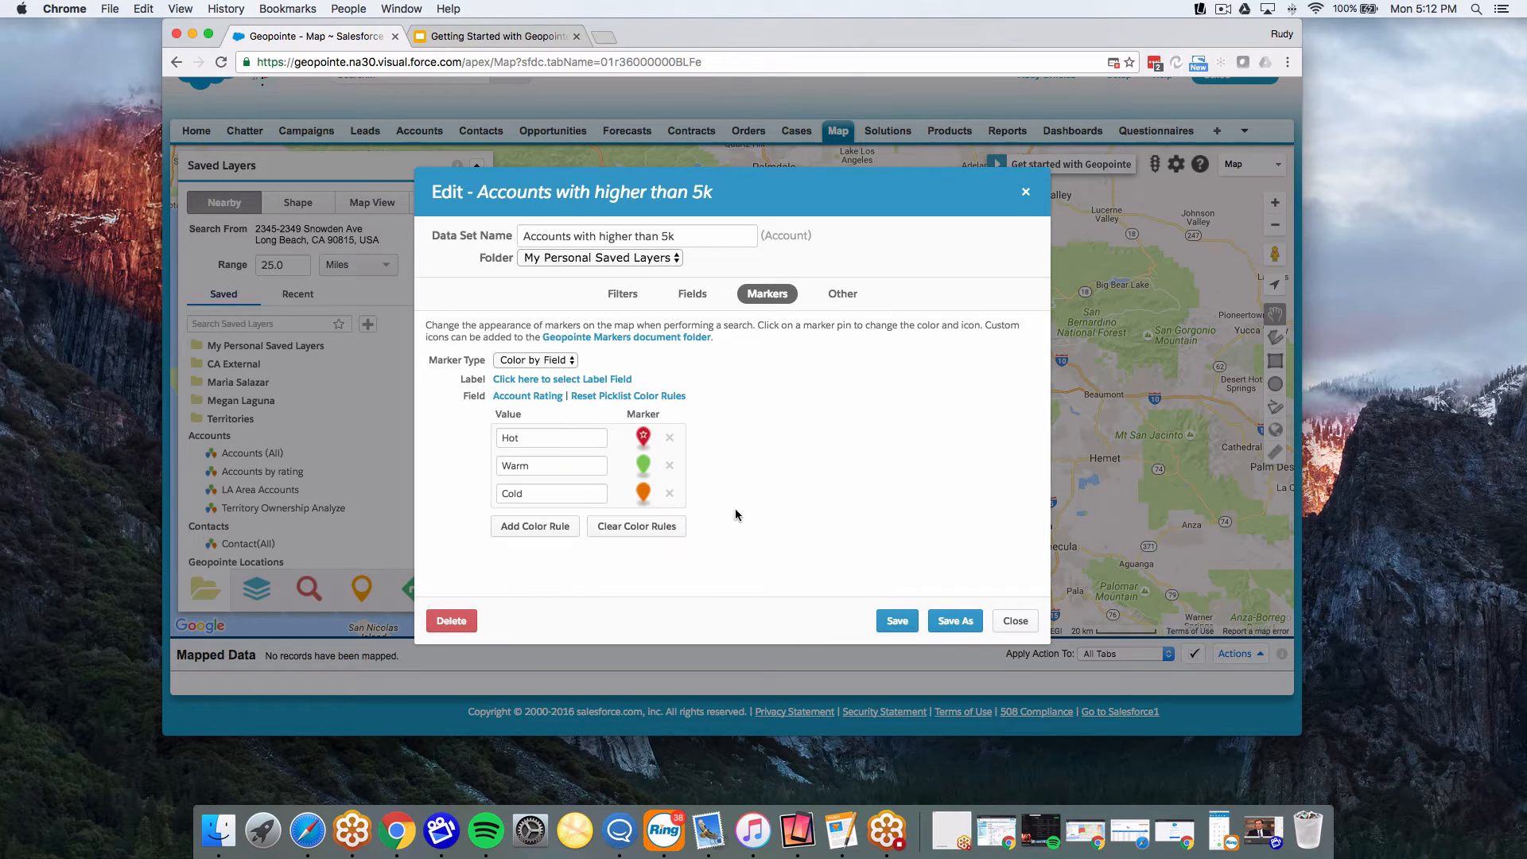
# Change the Warm rating marker's color to a yellowish green
pyautogui.click(644, 469)
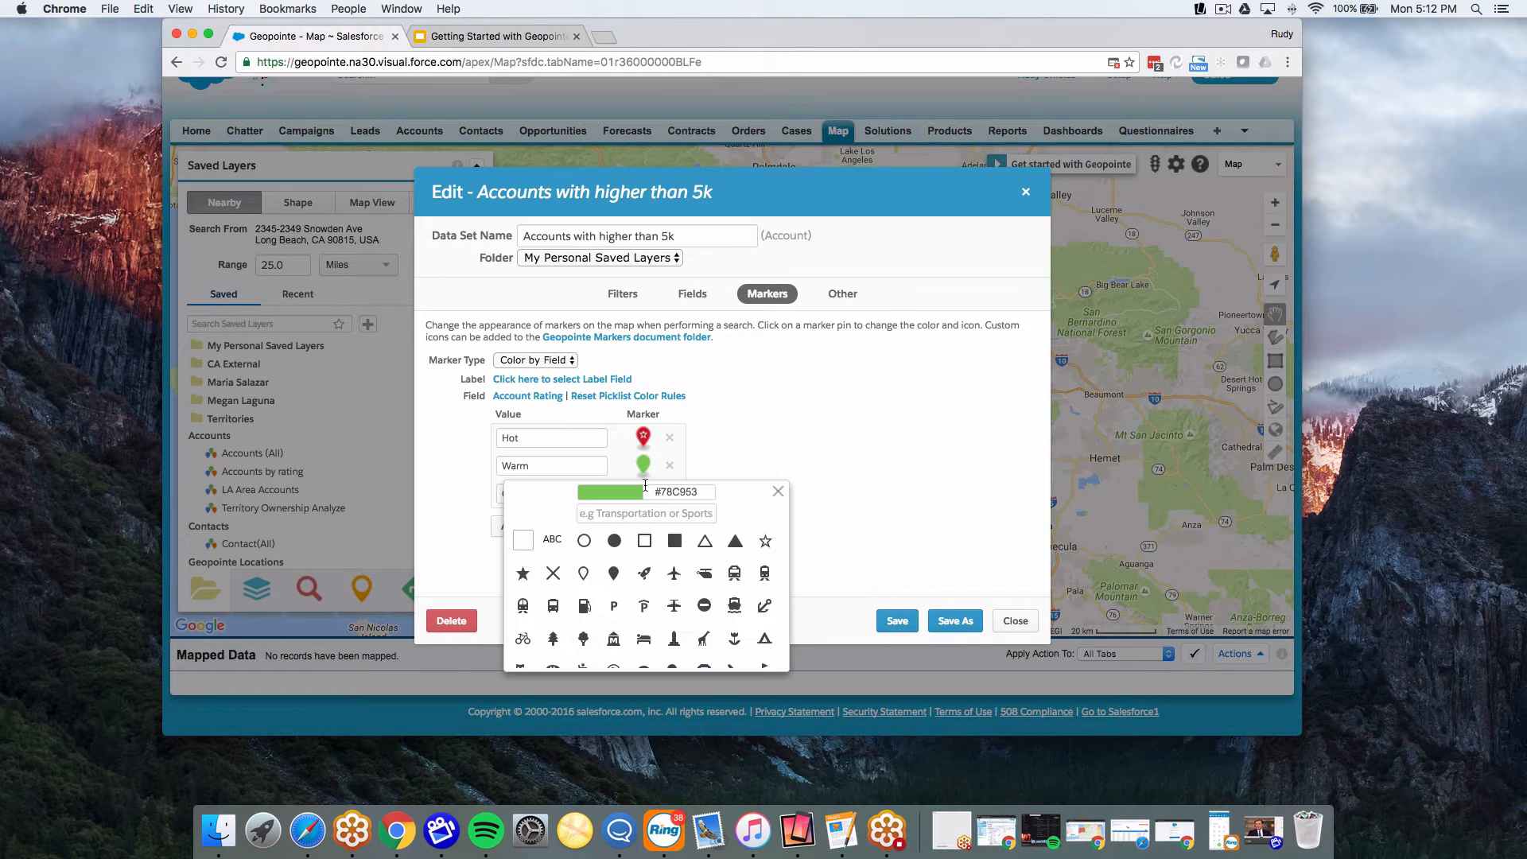
pyautogui.click(610, 491)
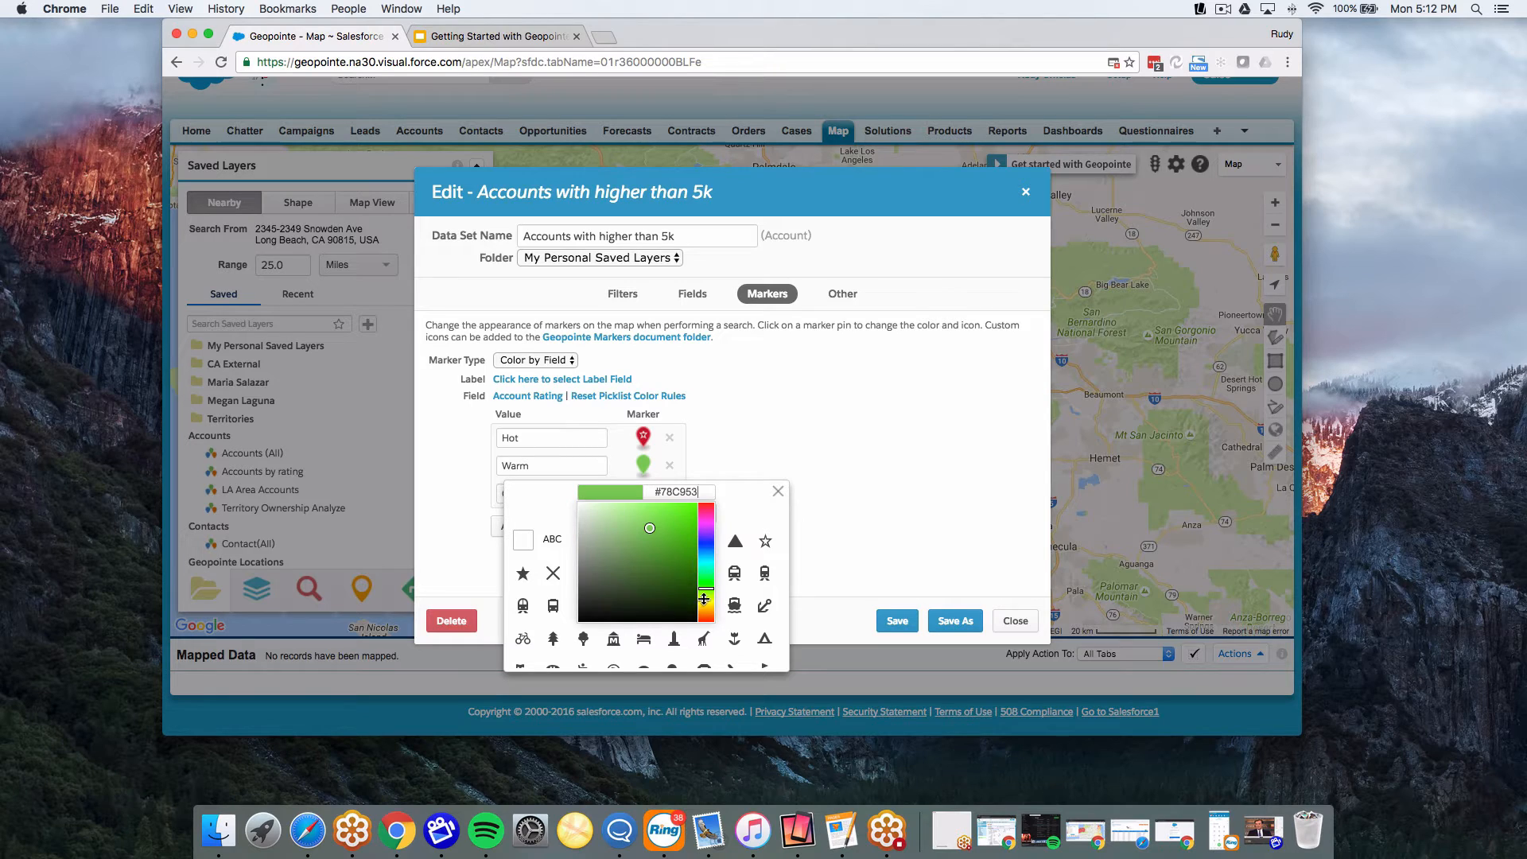
pyautogui.click(705, 598)
pyautogui.click(763, 451)
pyautogui.click(778, 491)
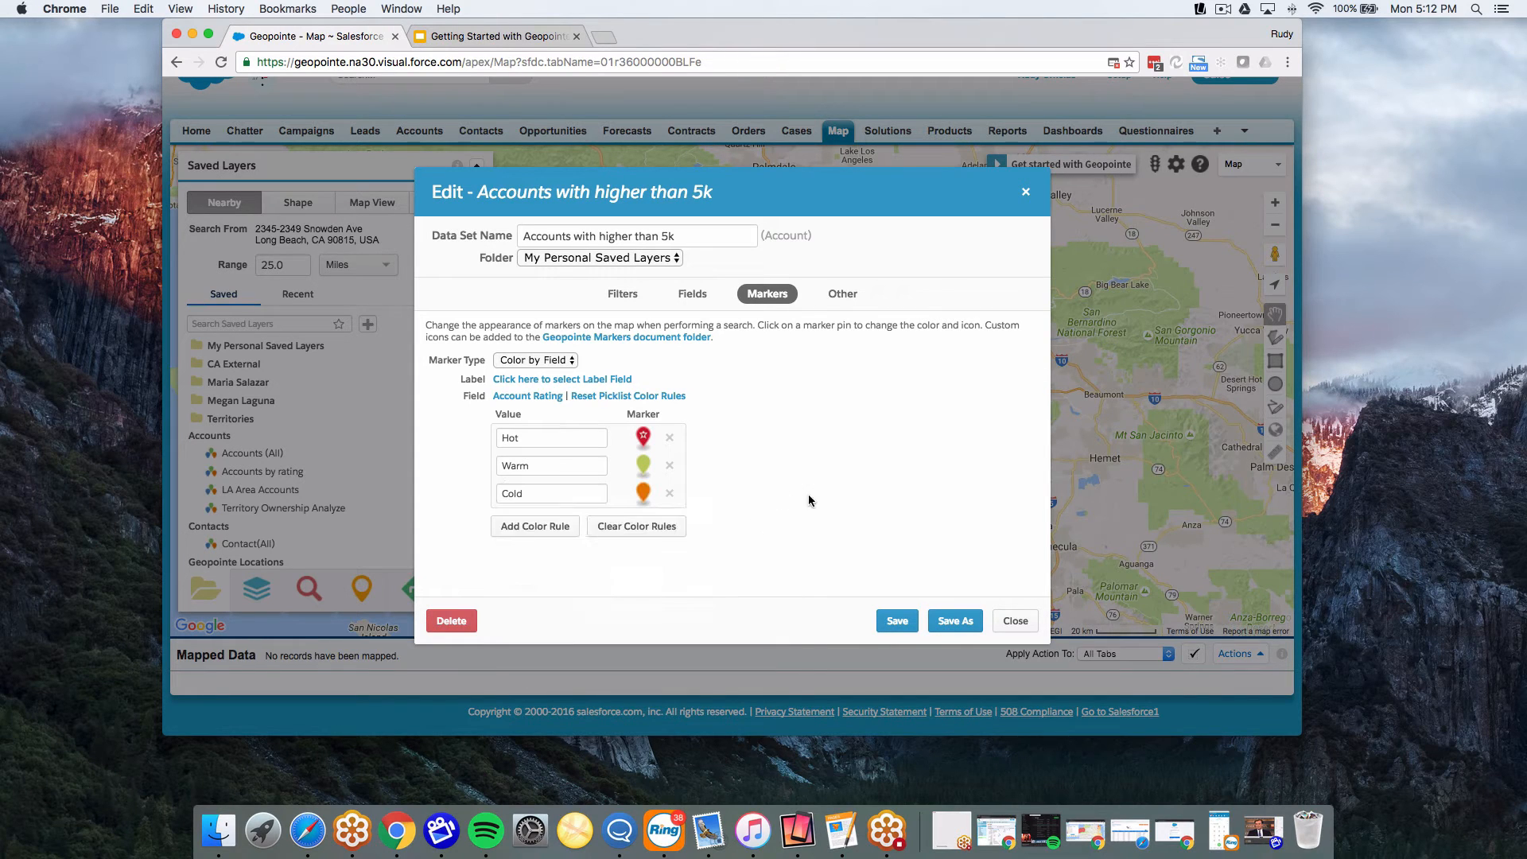
# Change the Cold rating marker's color to blue #0B00E0
pyautogui.click(645, 500)
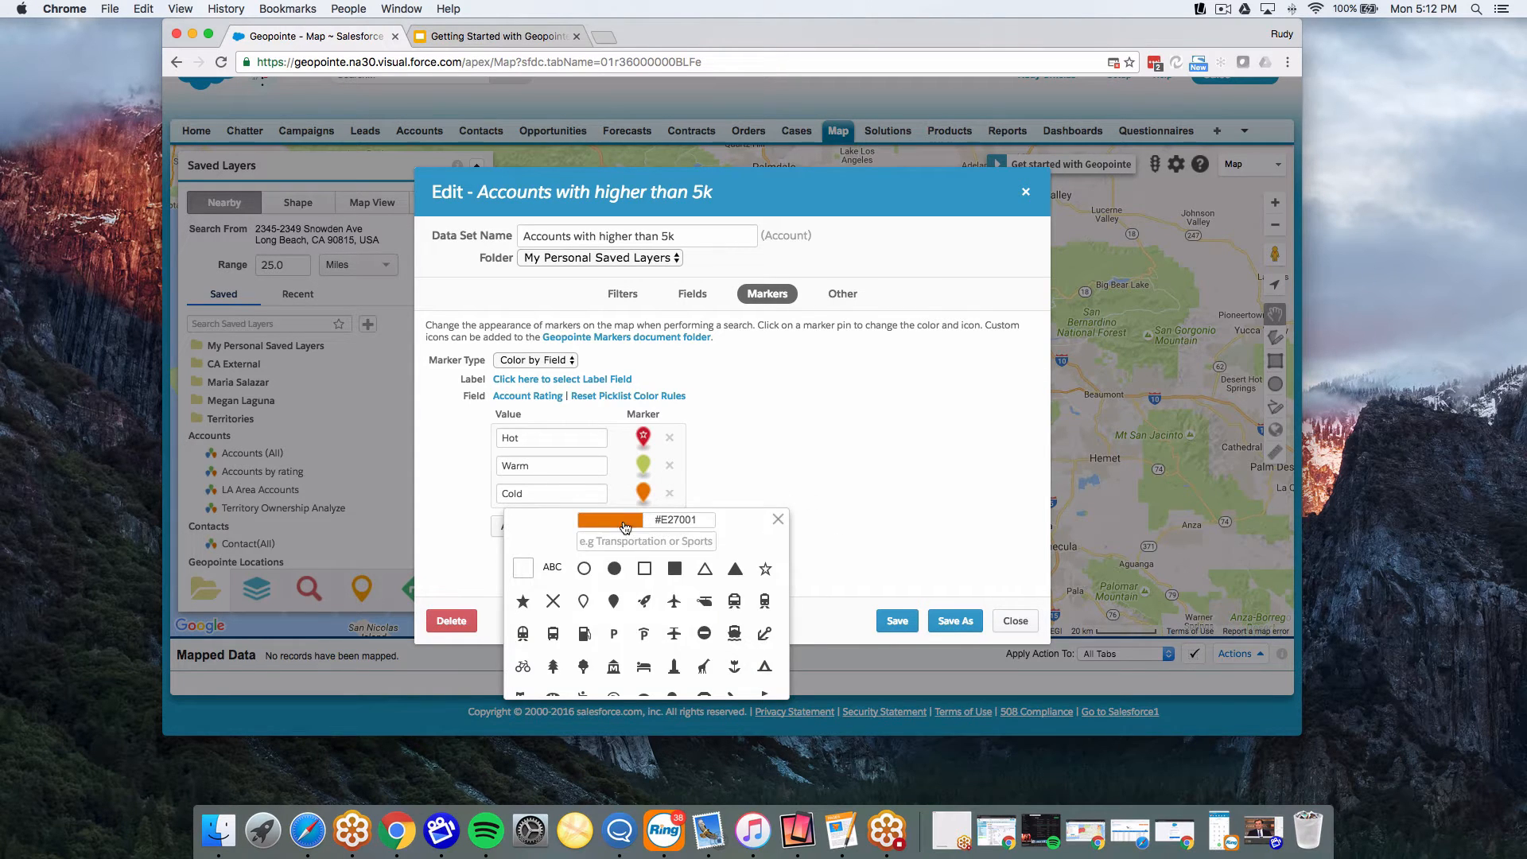
pyautogui.click(625, 527)
pyautogui.click(707, 570)
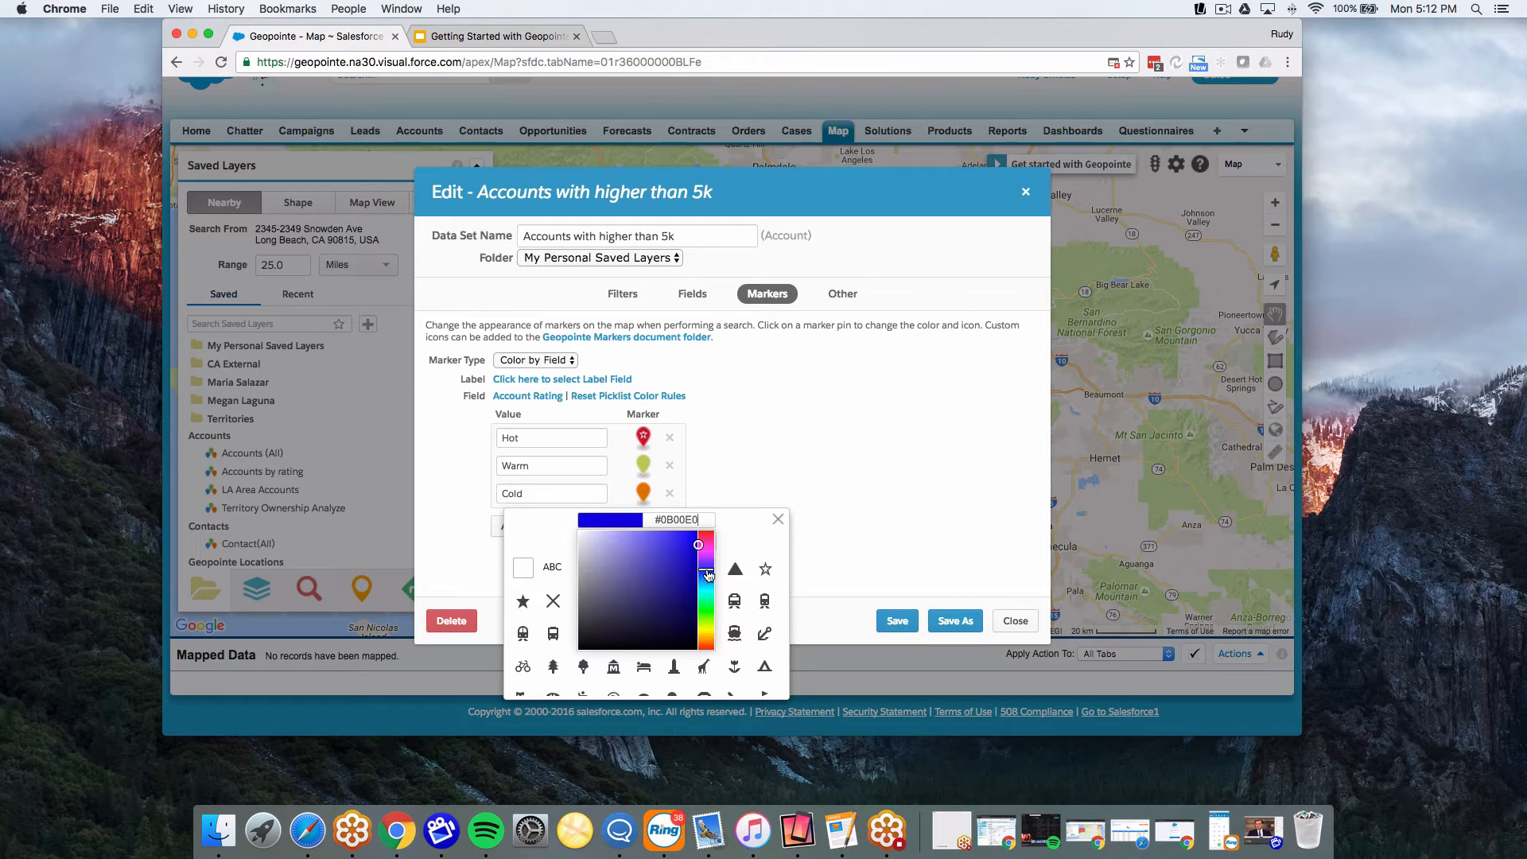
pyautogui.click(778, 519)
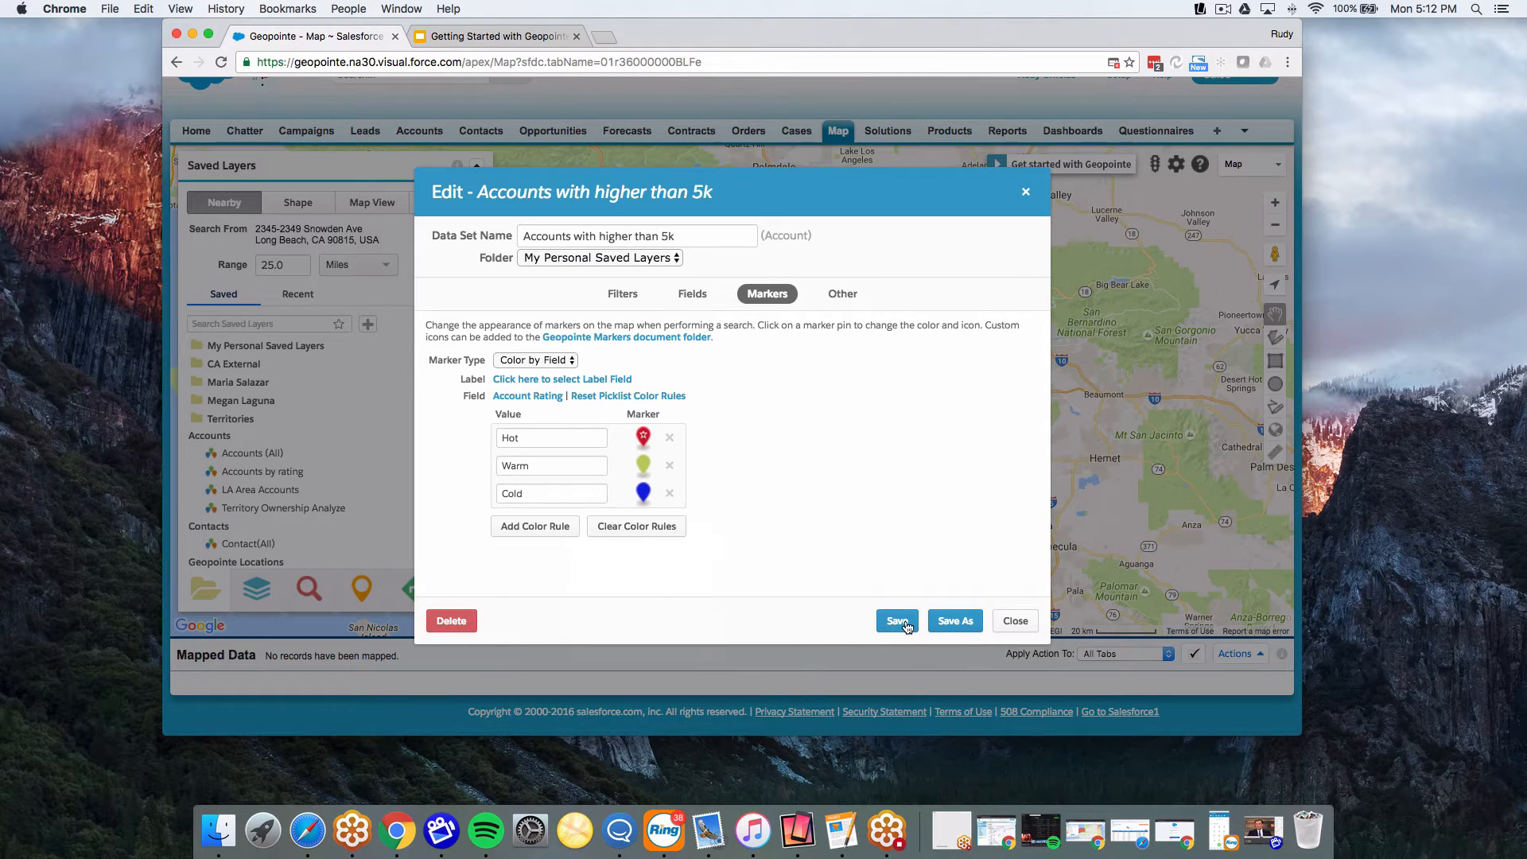
# Save the changes to the Accounts with higher than 5k data set and close its editor
pyautogui.click(899, 621)
pyautogui.click(858, 484)
pyautogui.click(1017, 622)
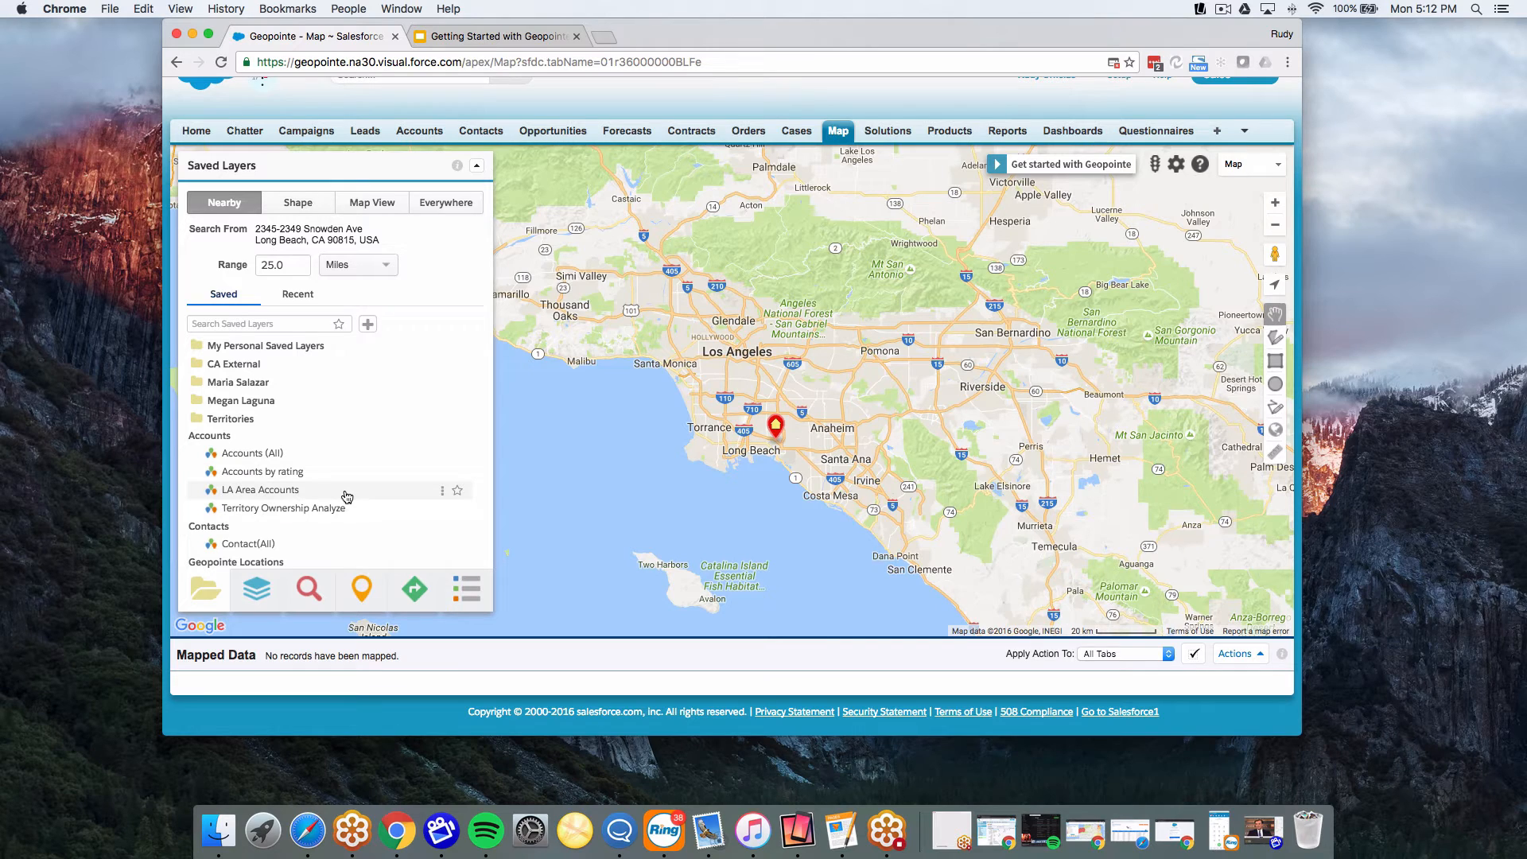
# Plot the Accounts with higher than 5k data set from My Personal Saved Layers on the map, and collapse the folder
pyautogui.click(290, 348)
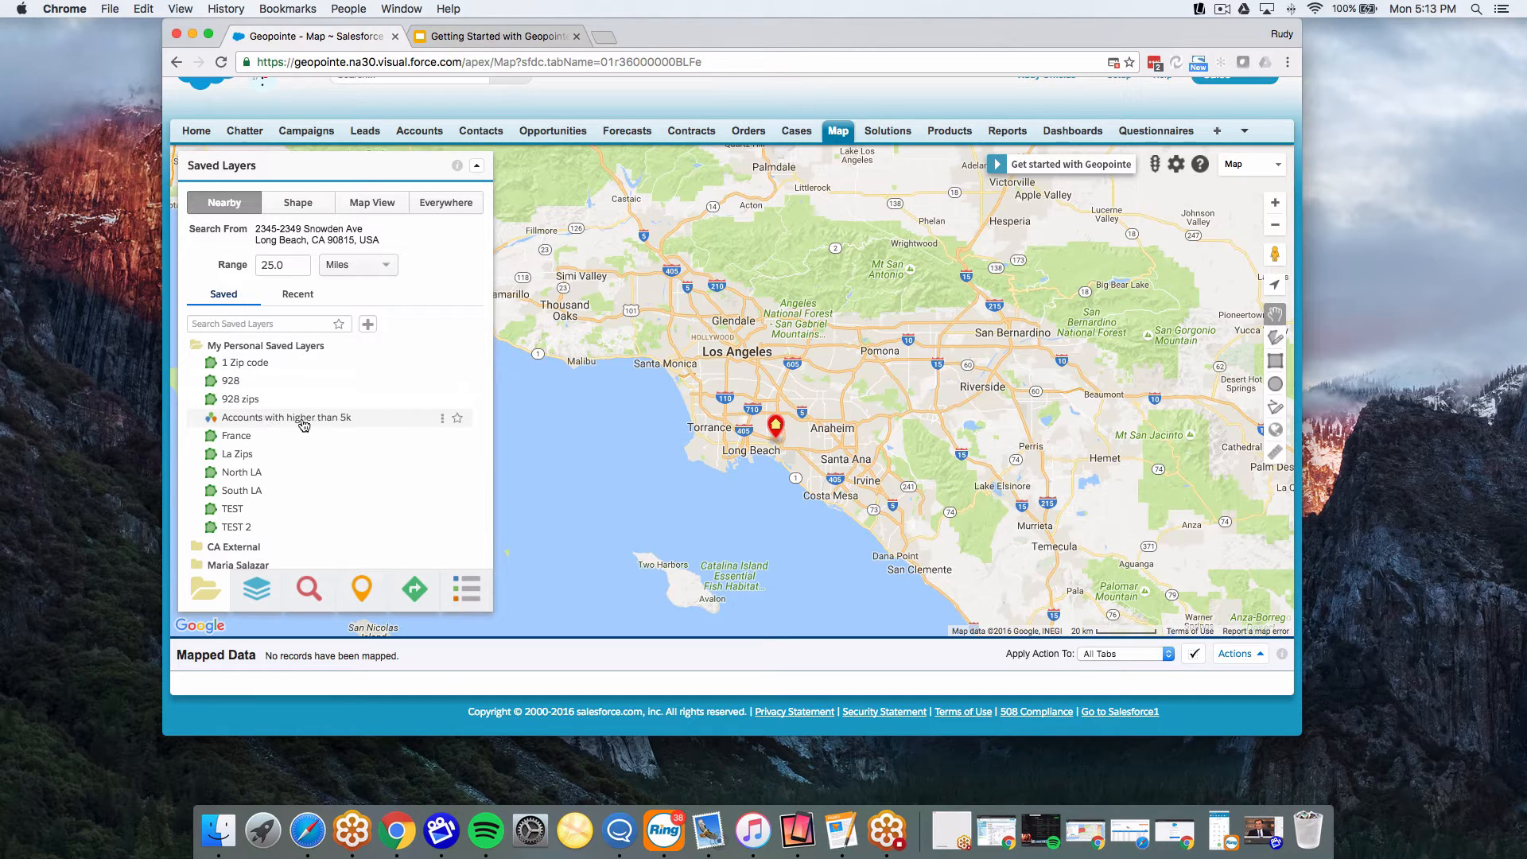
pyautogui.click(284, 419)
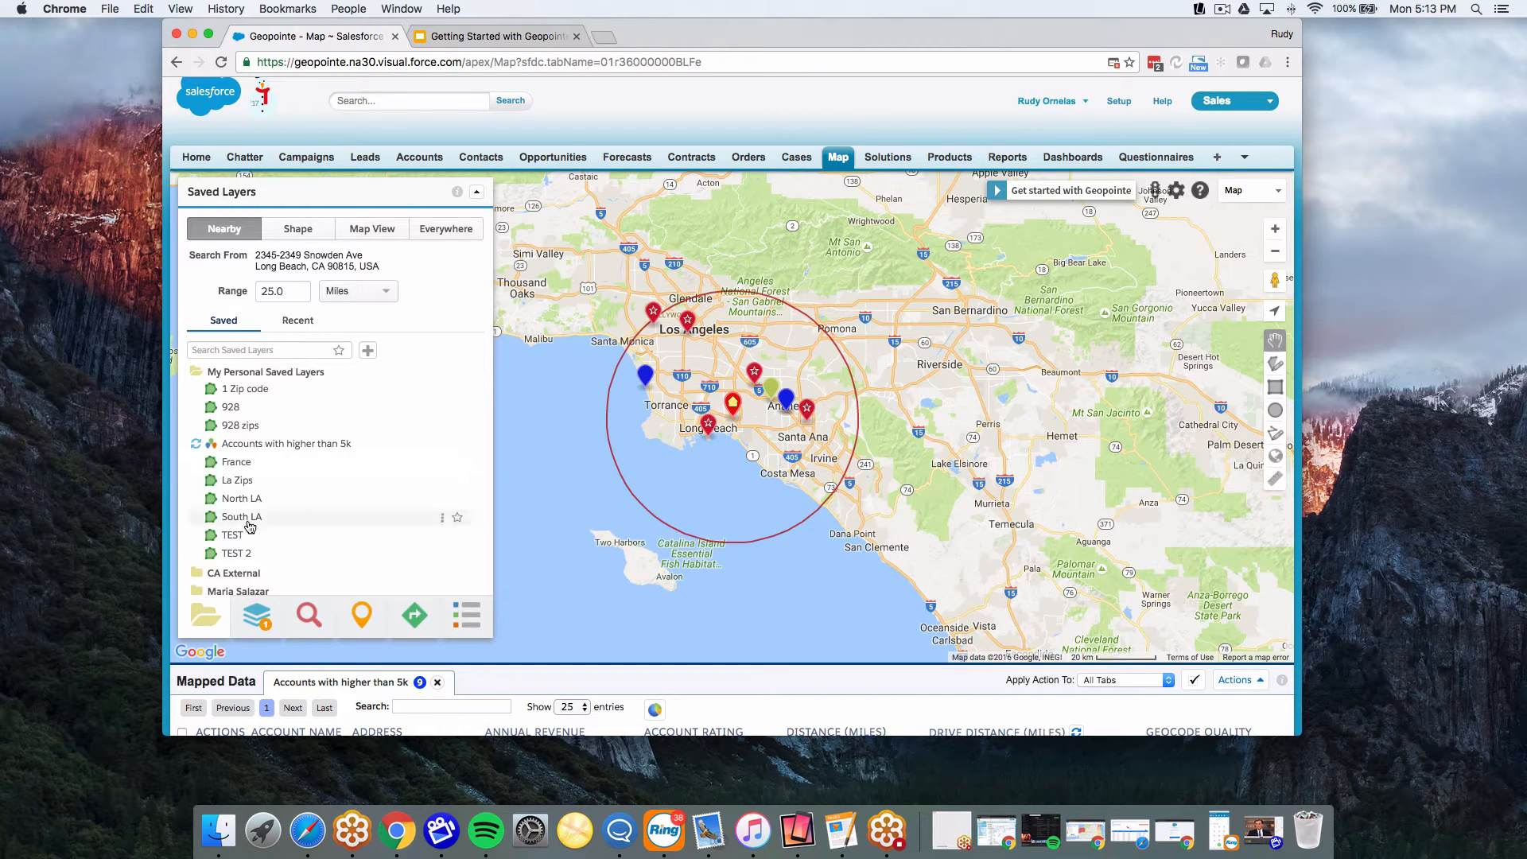
pyautogui.click(235, 377)
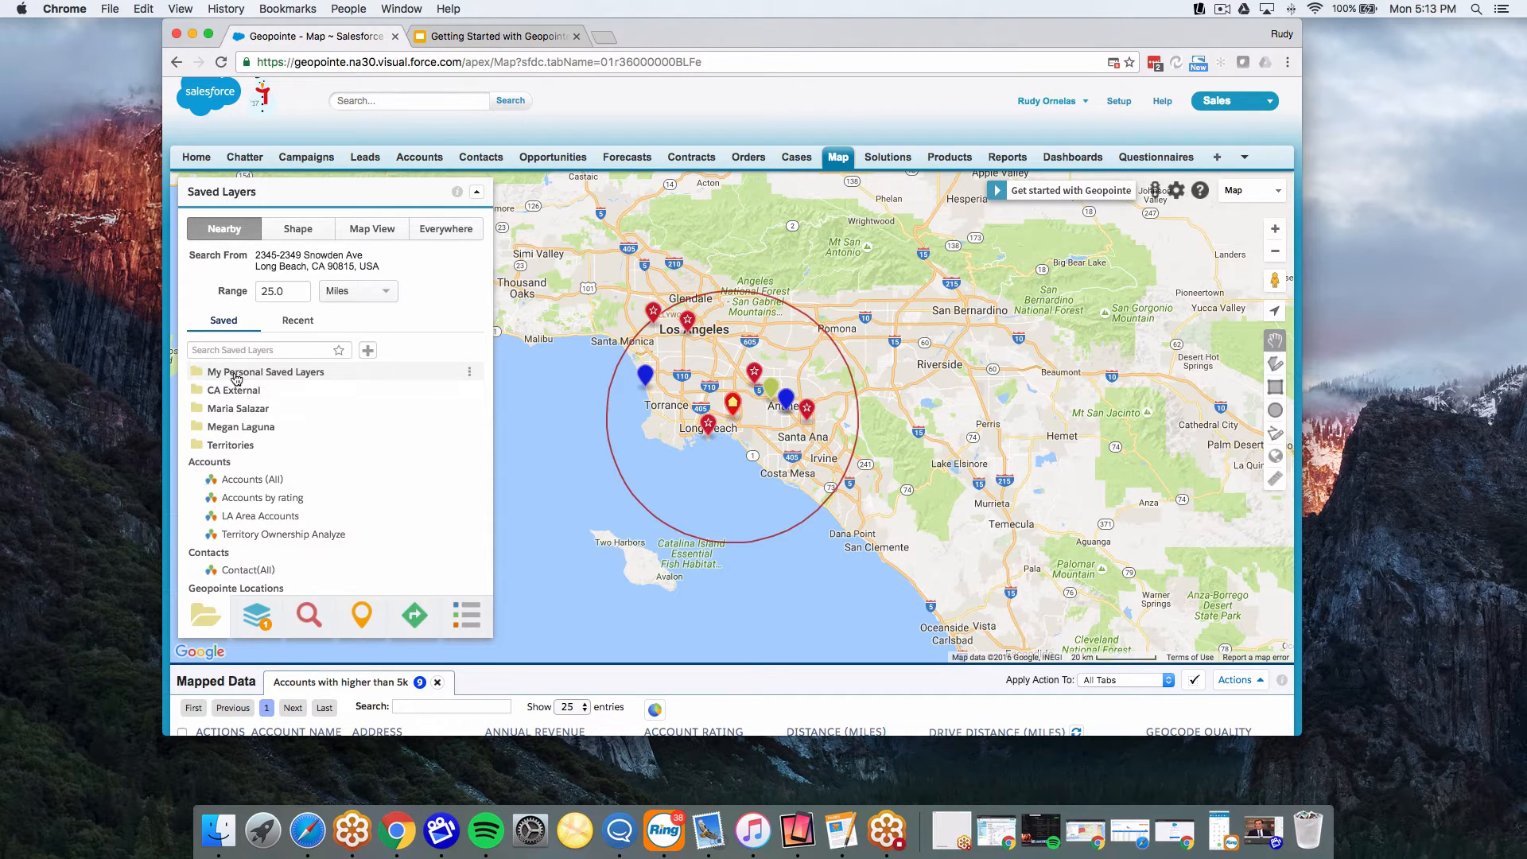
# Show the mapped accounts layer as a heatmap with markers displayed, weighted by Annual Revenue
pyautogui.click(257, 615)
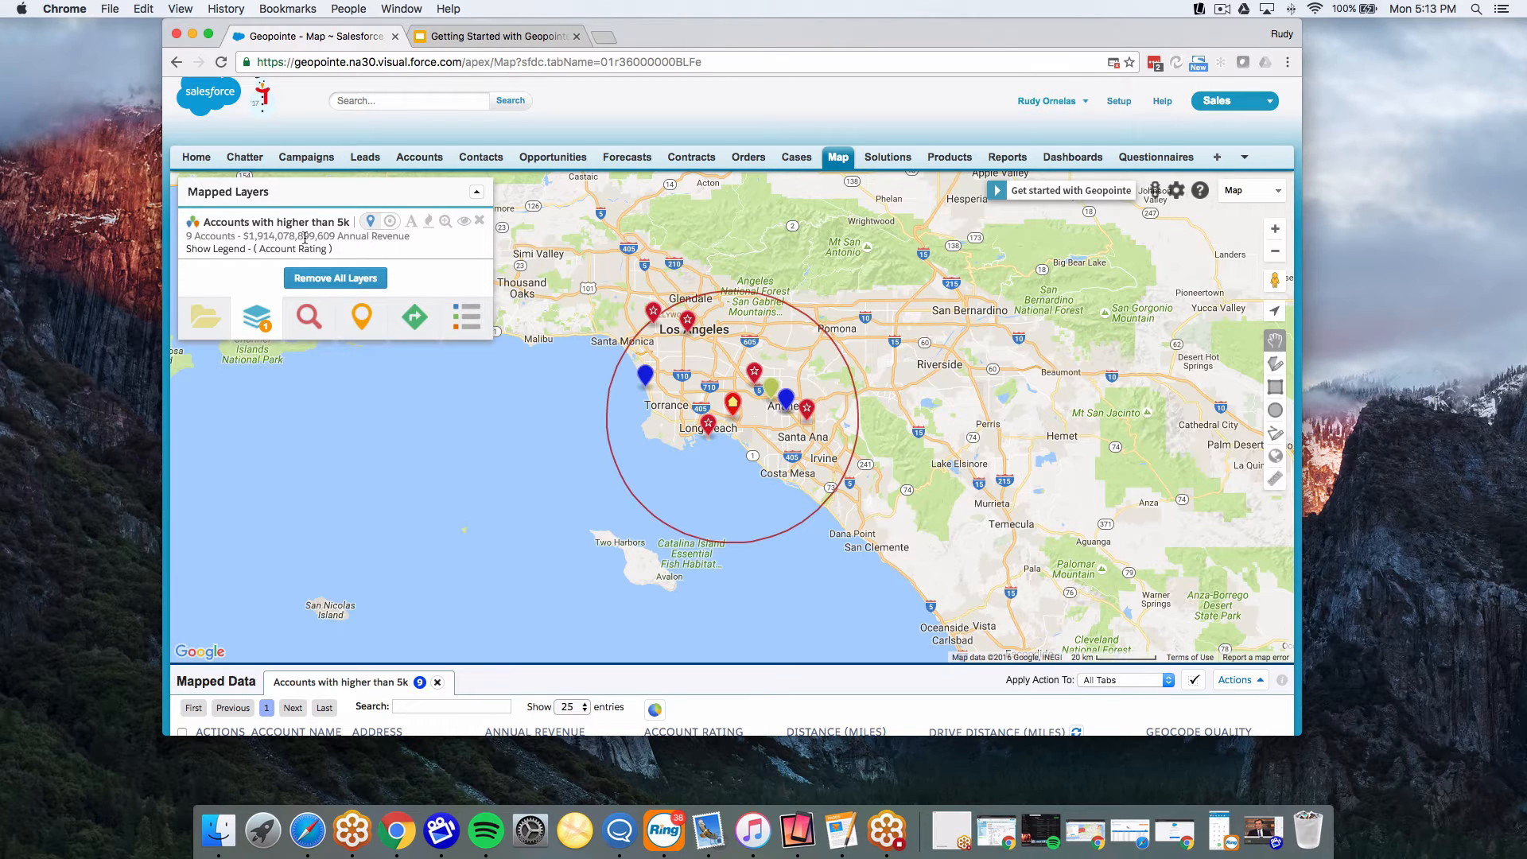
pyautogui.click(430, 222)
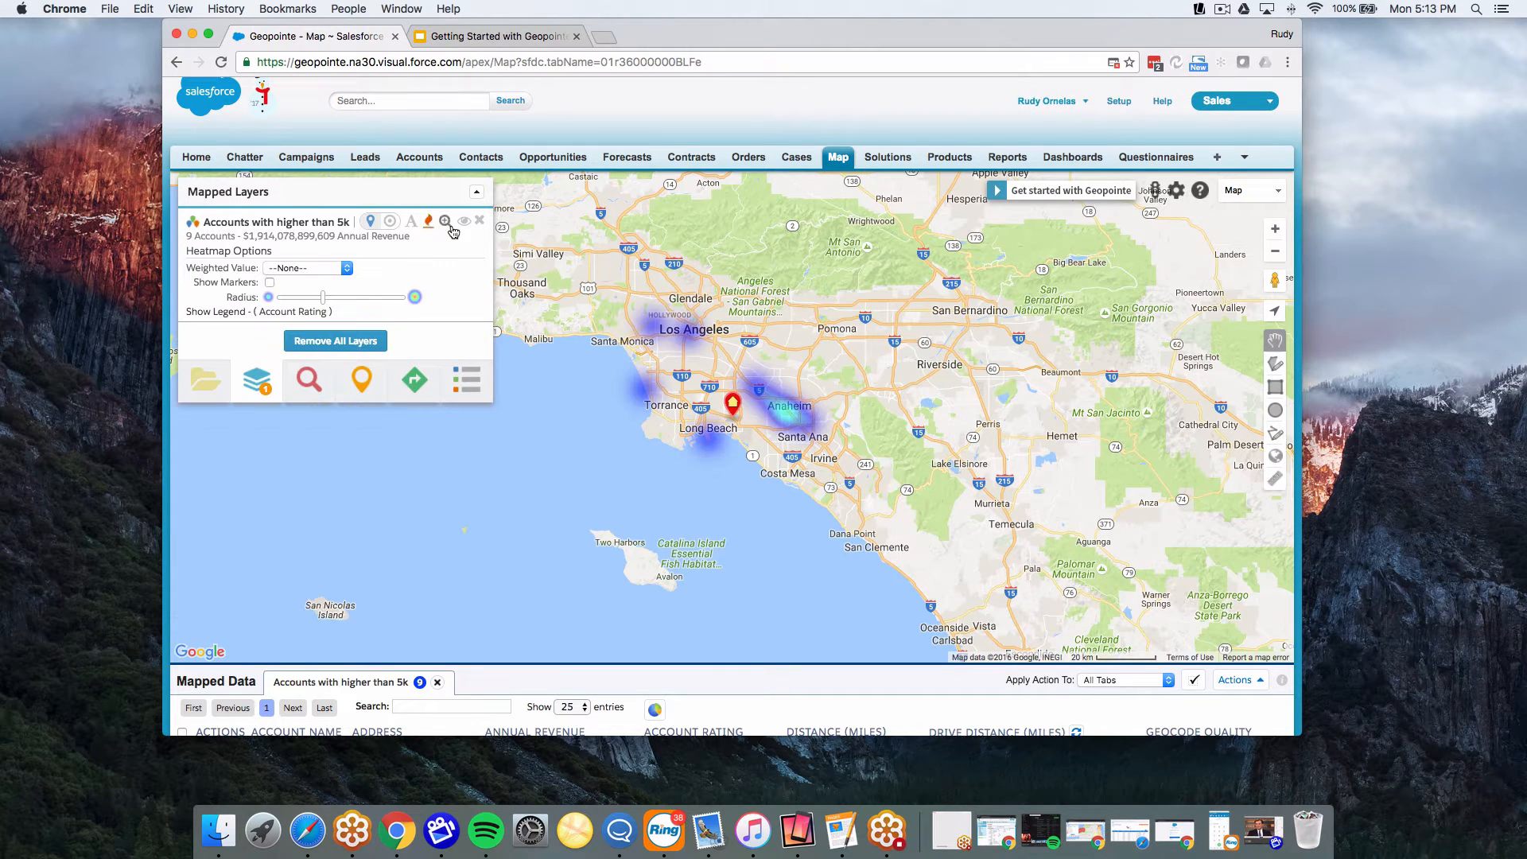
pyautogui.click(269, 282)
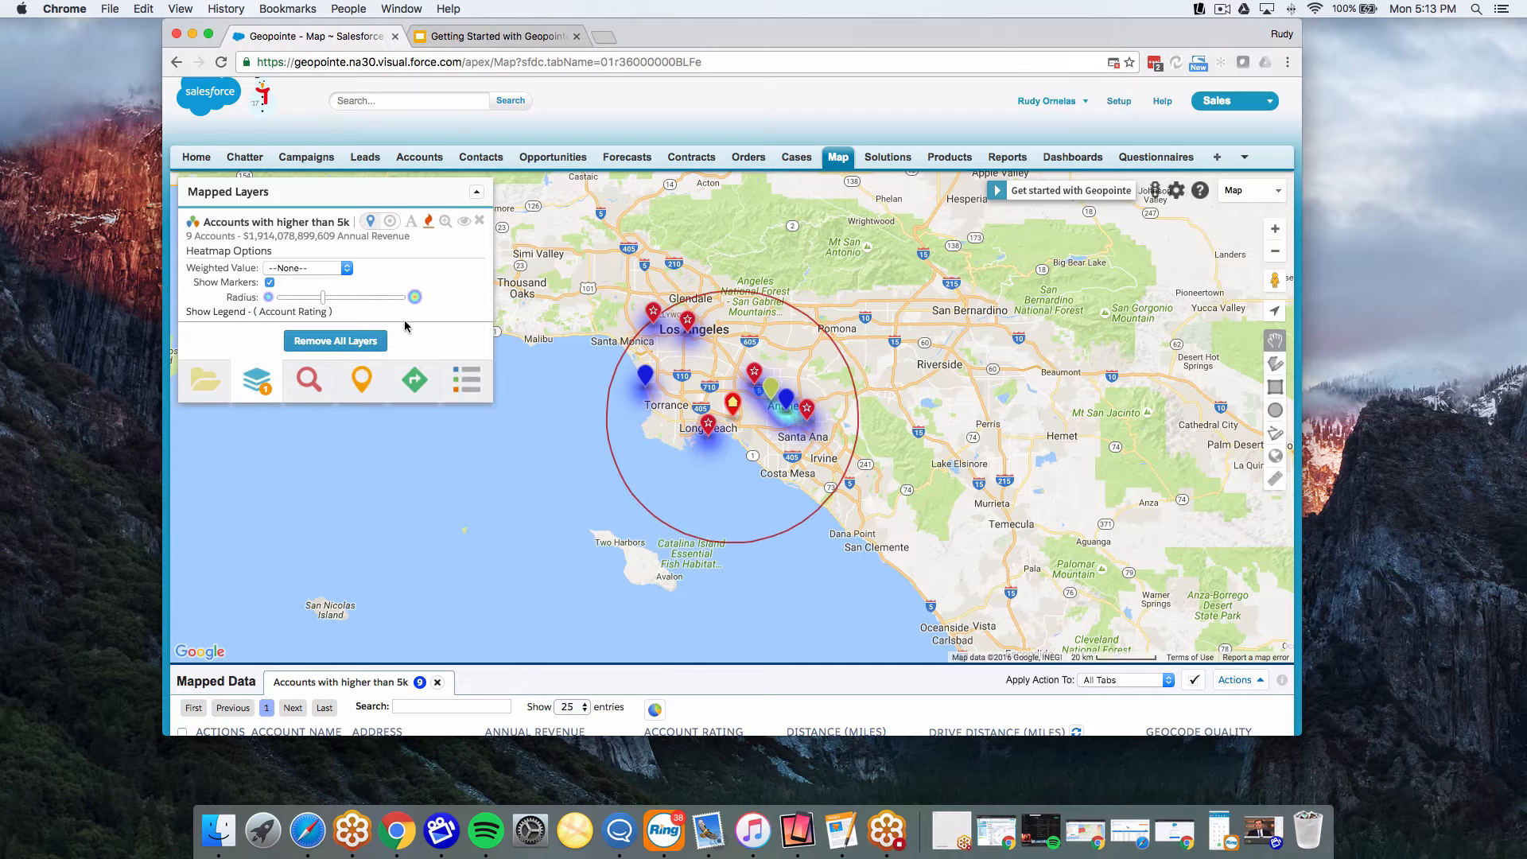
pyautogui.click(334, 271)
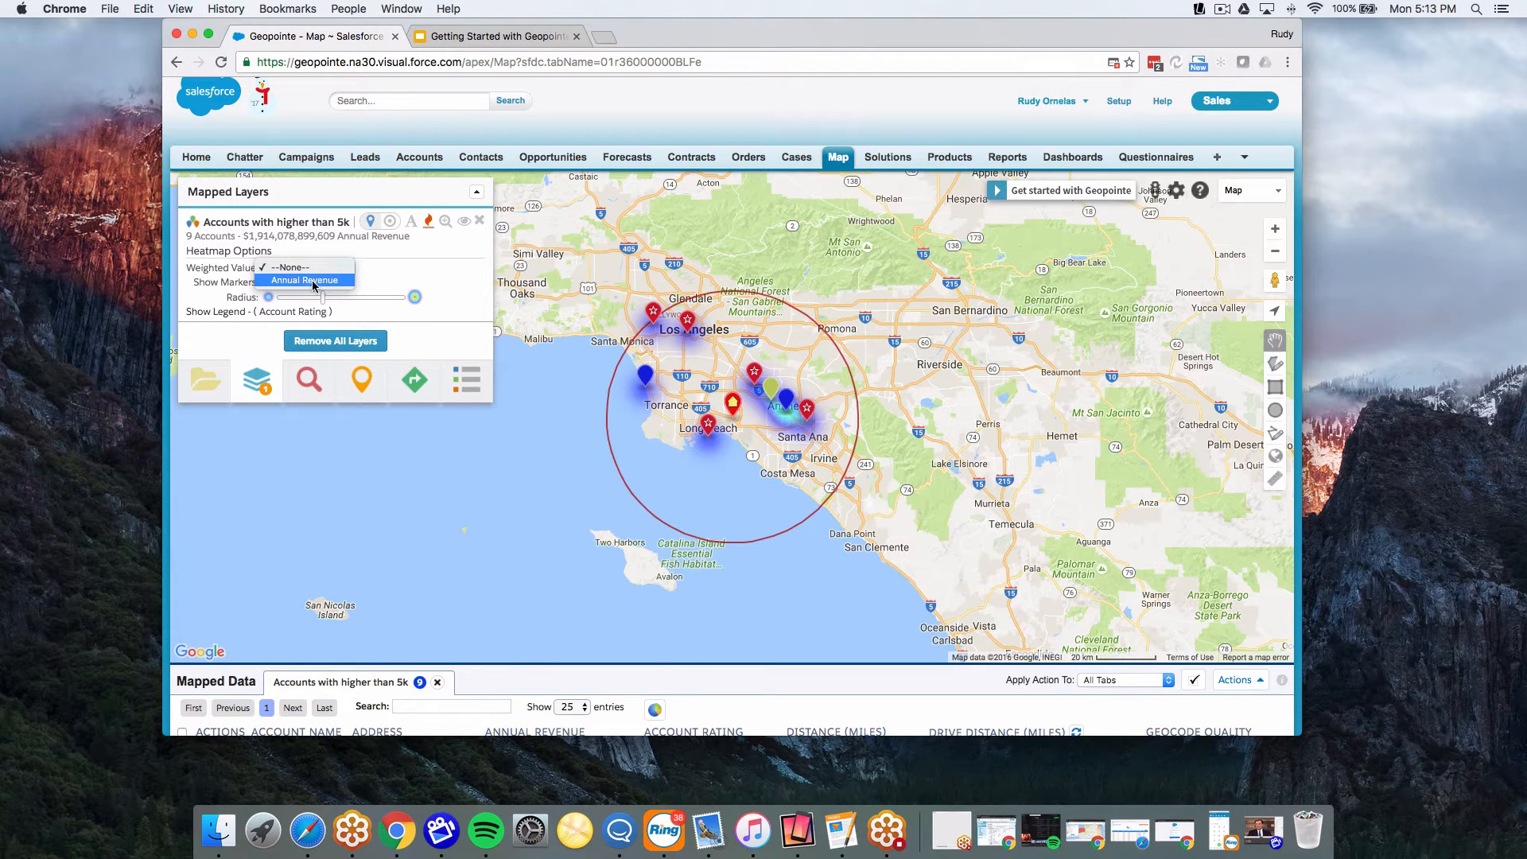
pyautogui.click(315, 283)
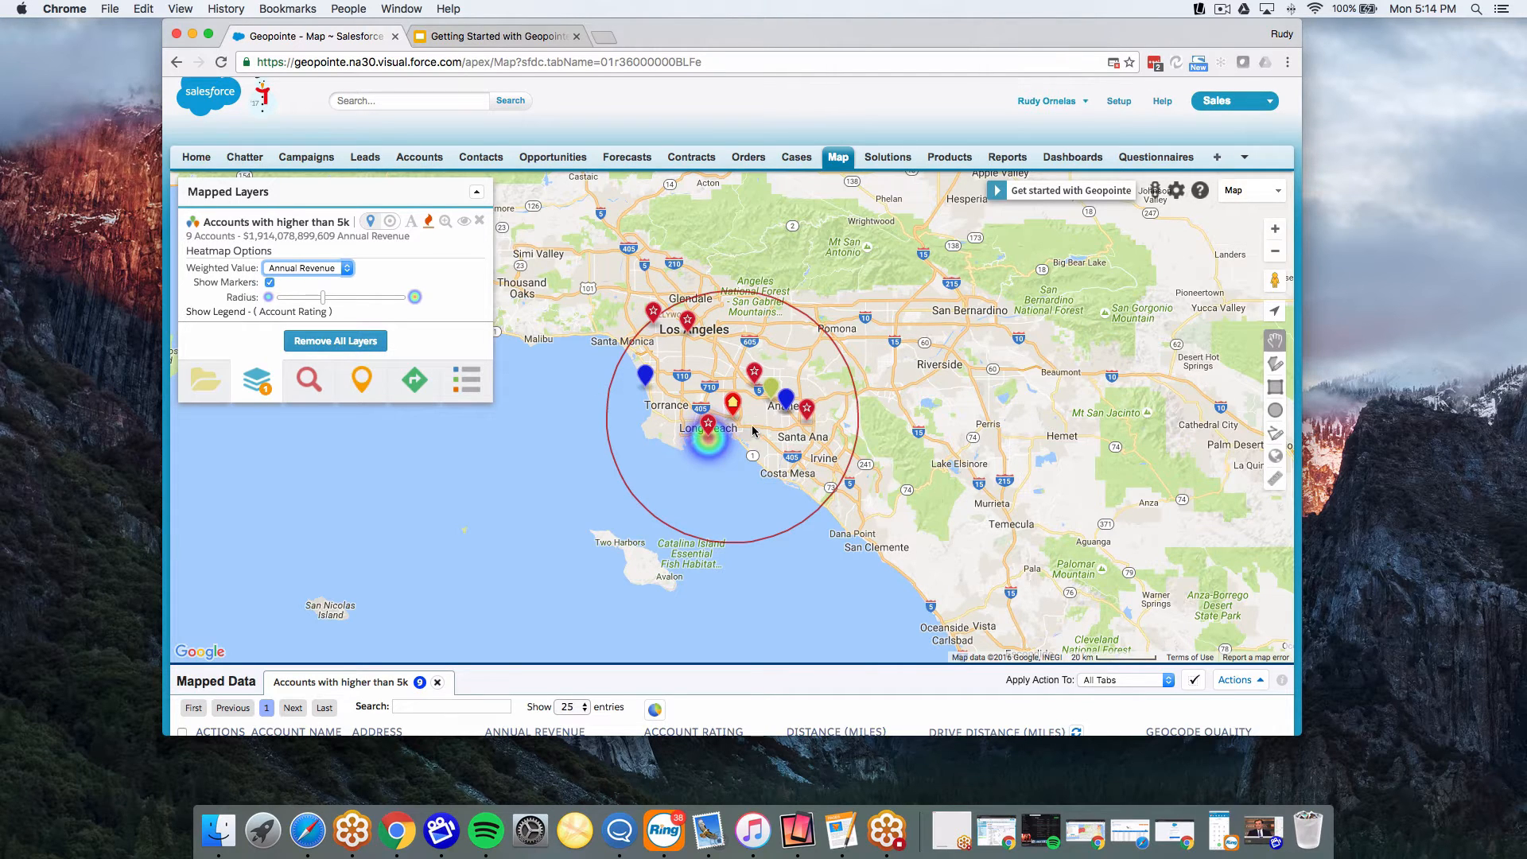
# View the details of the Port of Long Beach account at the heatmap's hot spot and close them
pyautogui.click(709, 425)
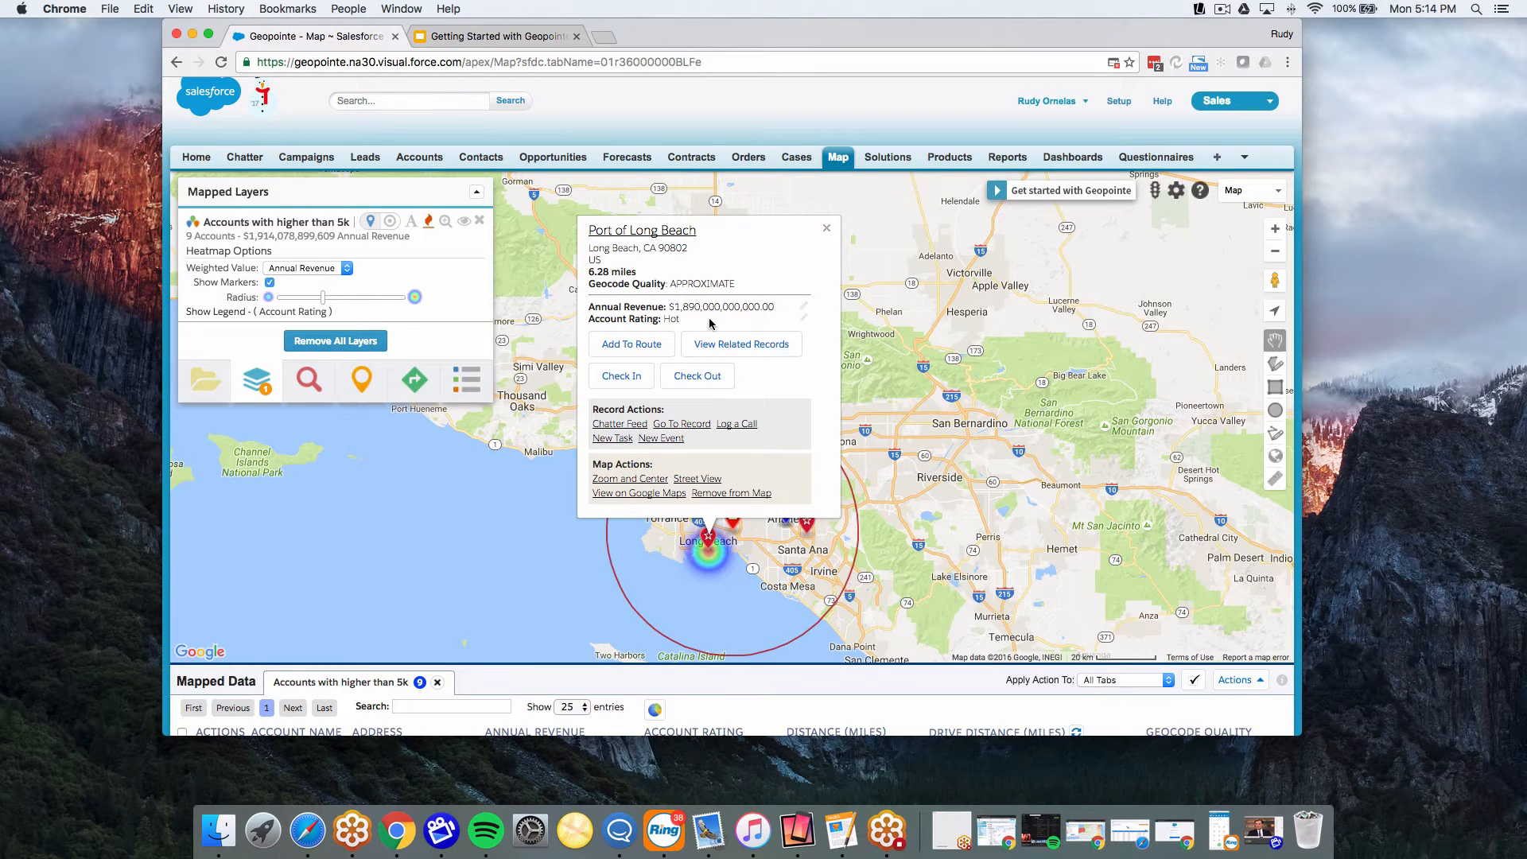
pyautogui.click(827, 231)
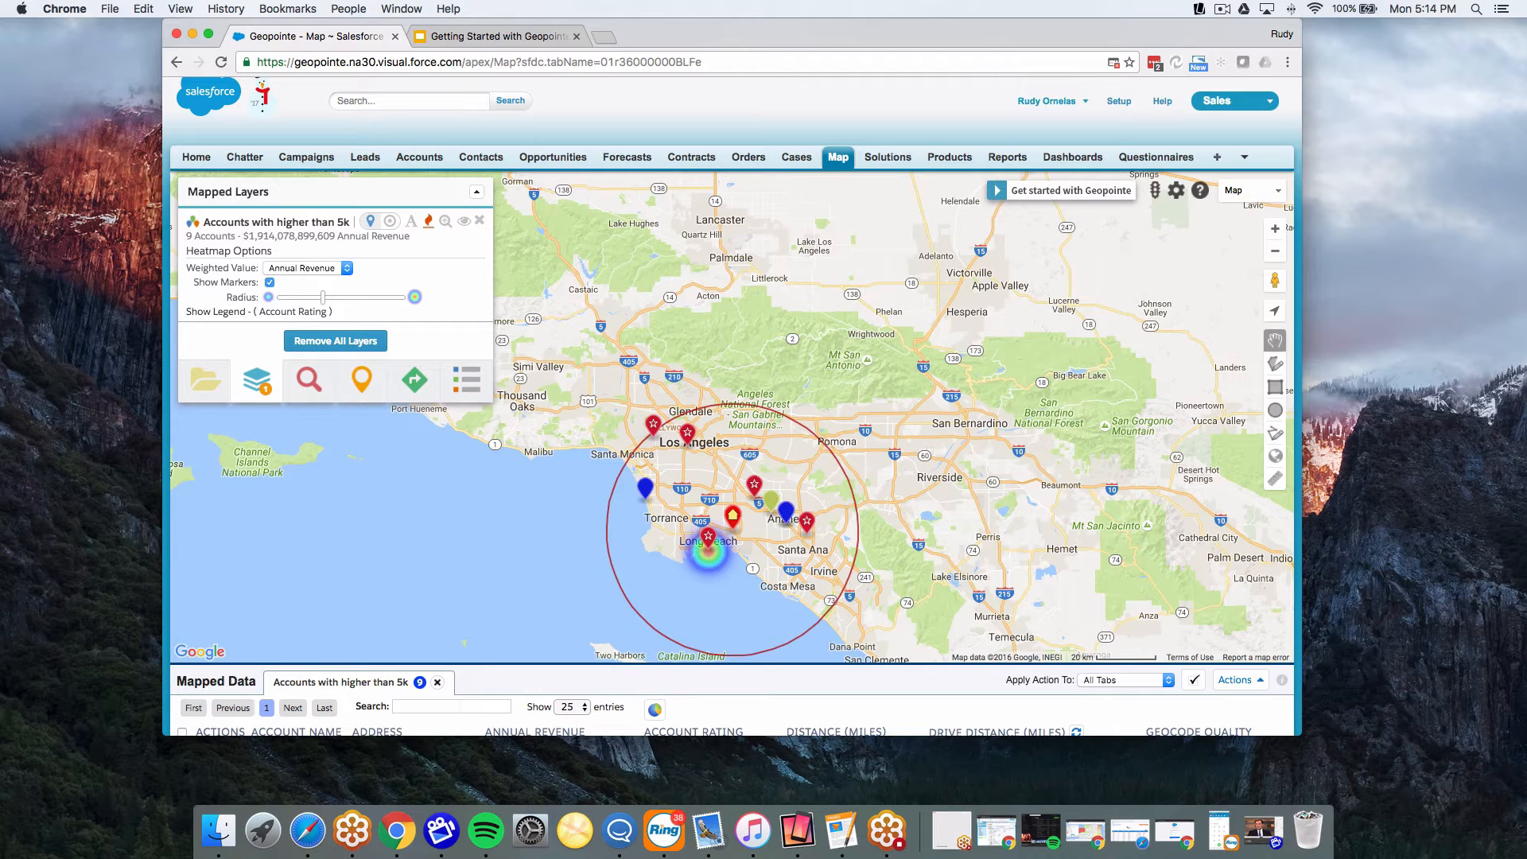
# Show the Account Rating legend and hide the Cold accounts from the map
pyautogui.click(217, 313)
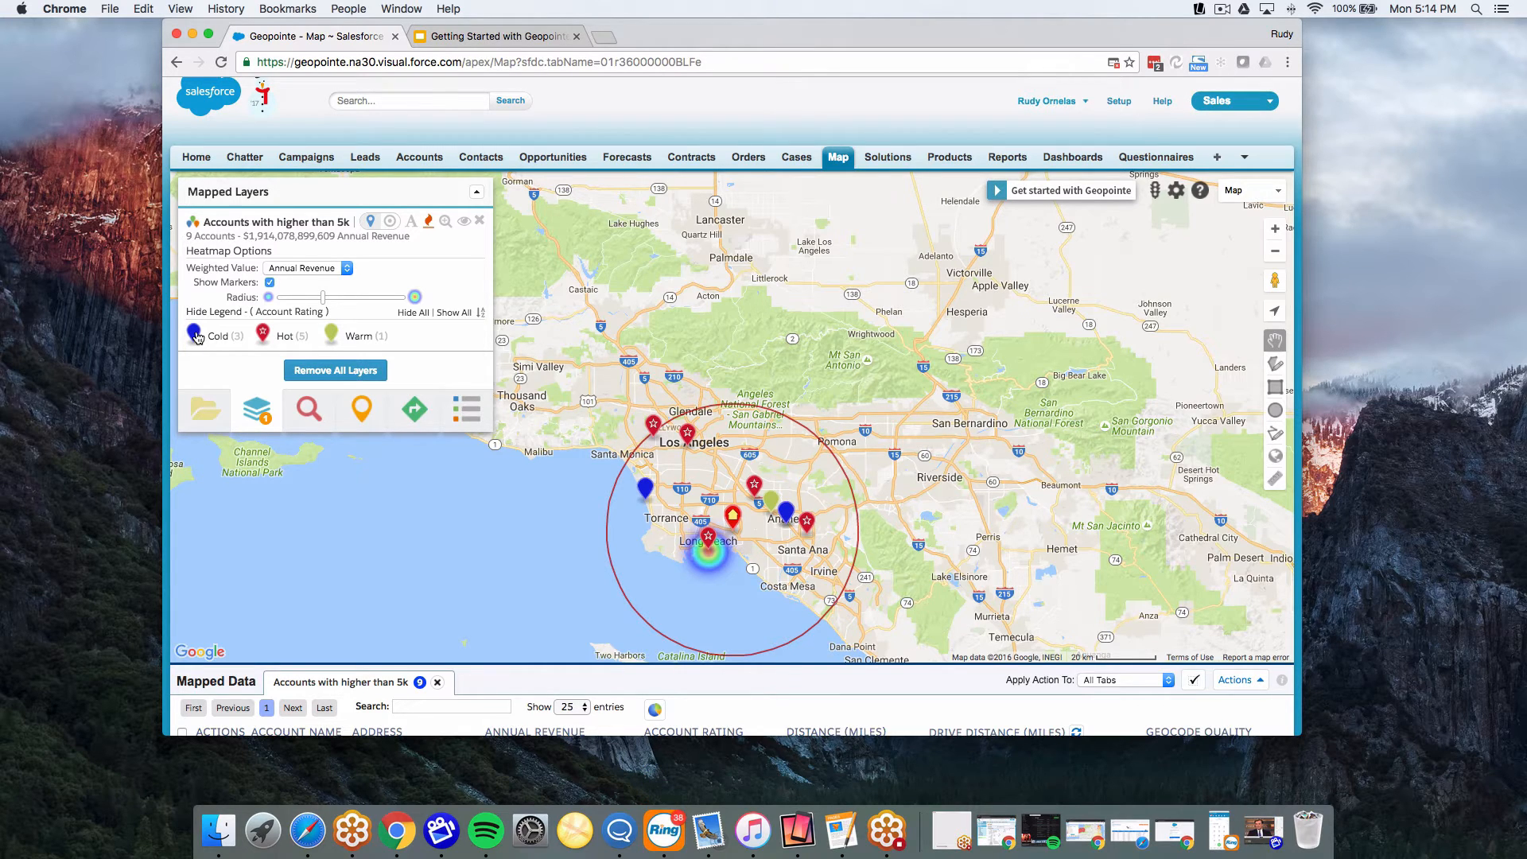
pyautogui.click(194, 334)
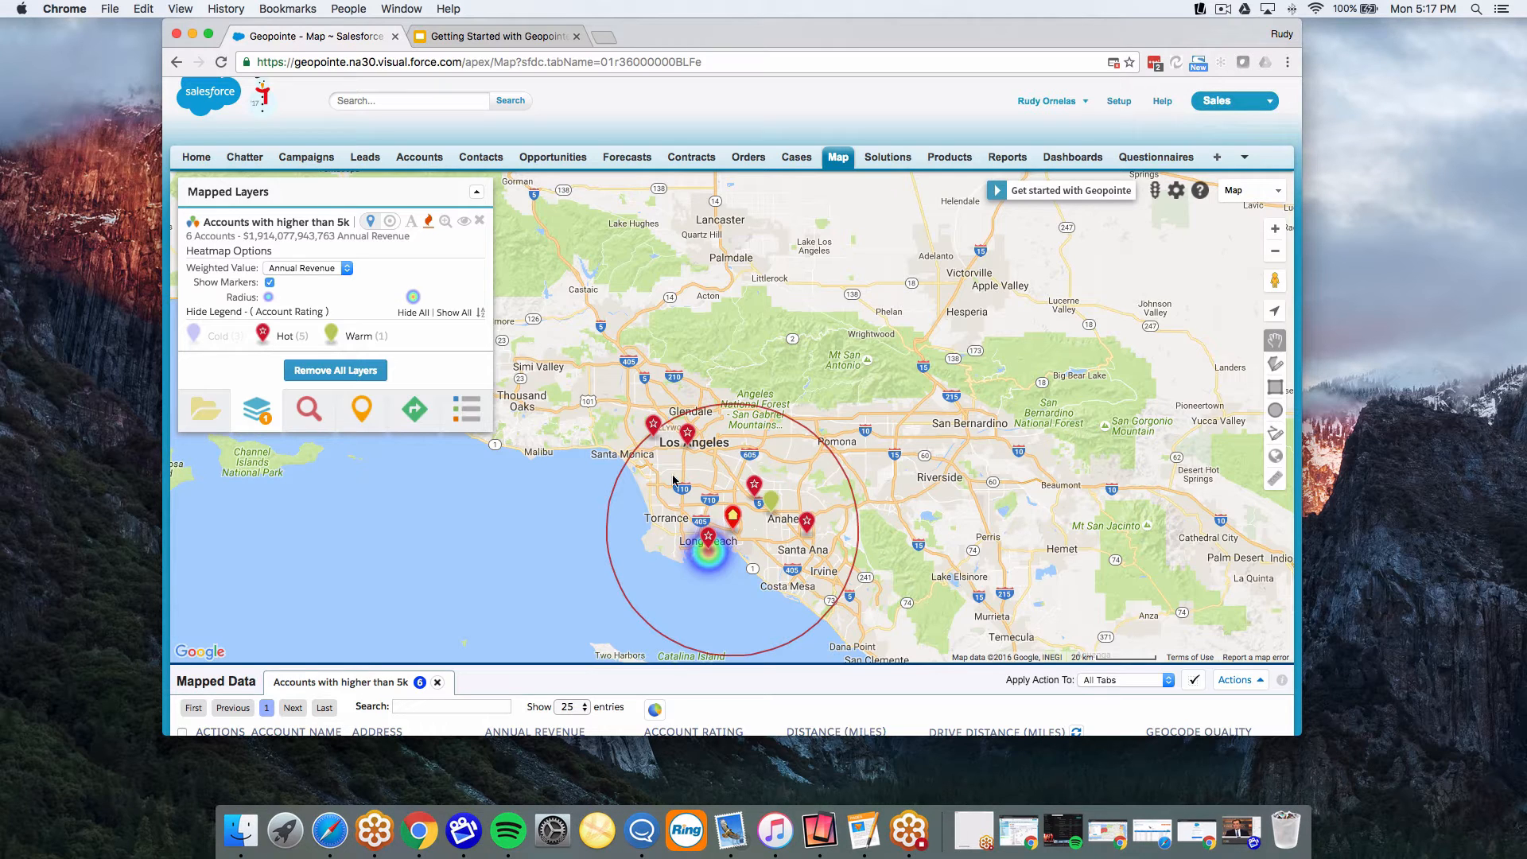
pyautogui.moveTo(642, 492); pyautogui.dragTo(633, 443)
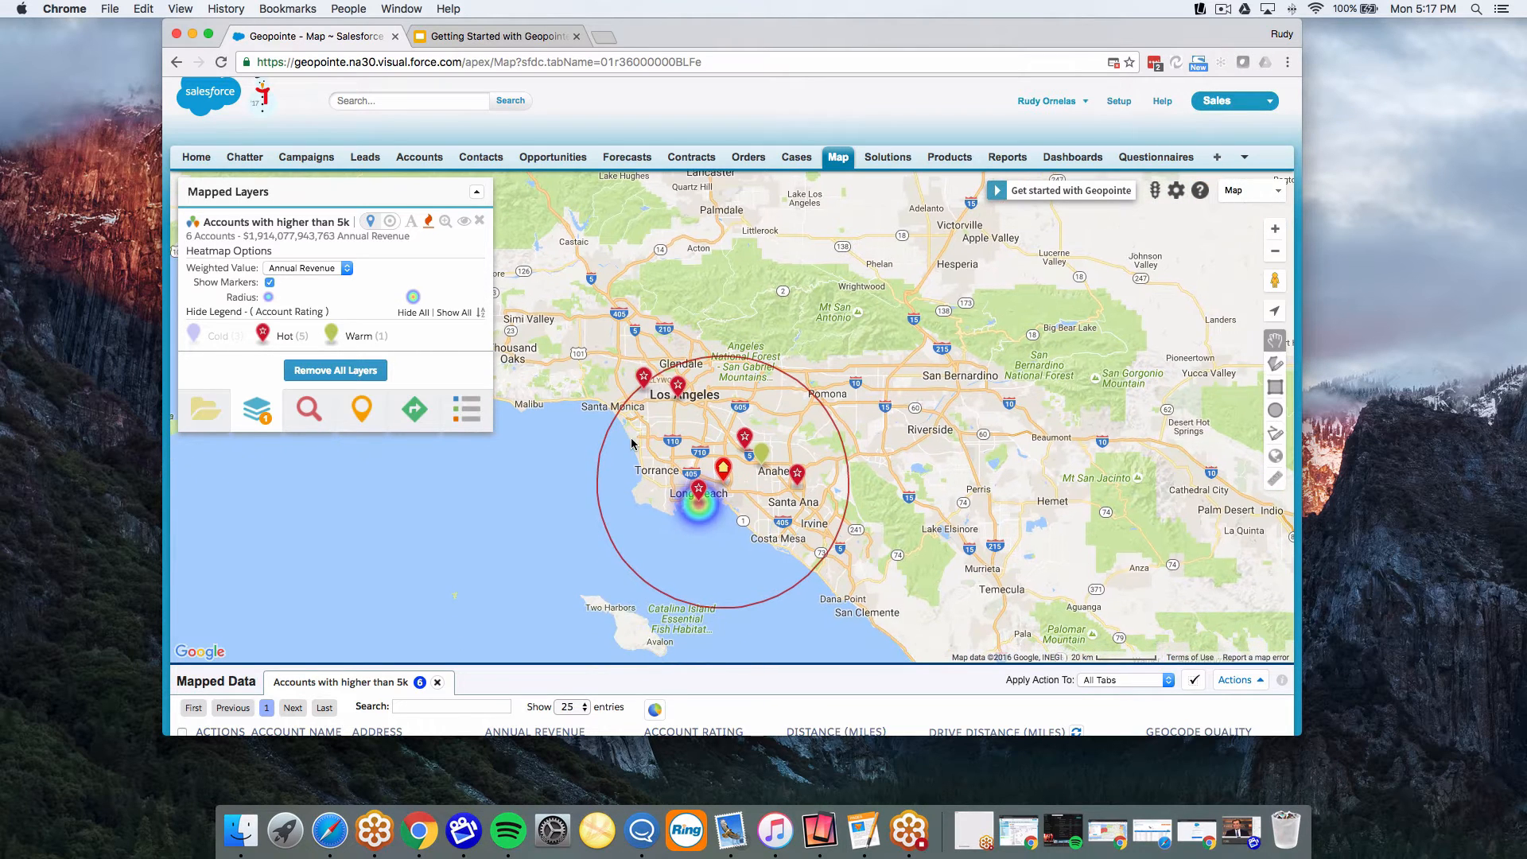
# Open the Geopointe Shape Library and make the Accounts with higher than 5k layer visible on the map again
pyautogui.click(1276, 459)
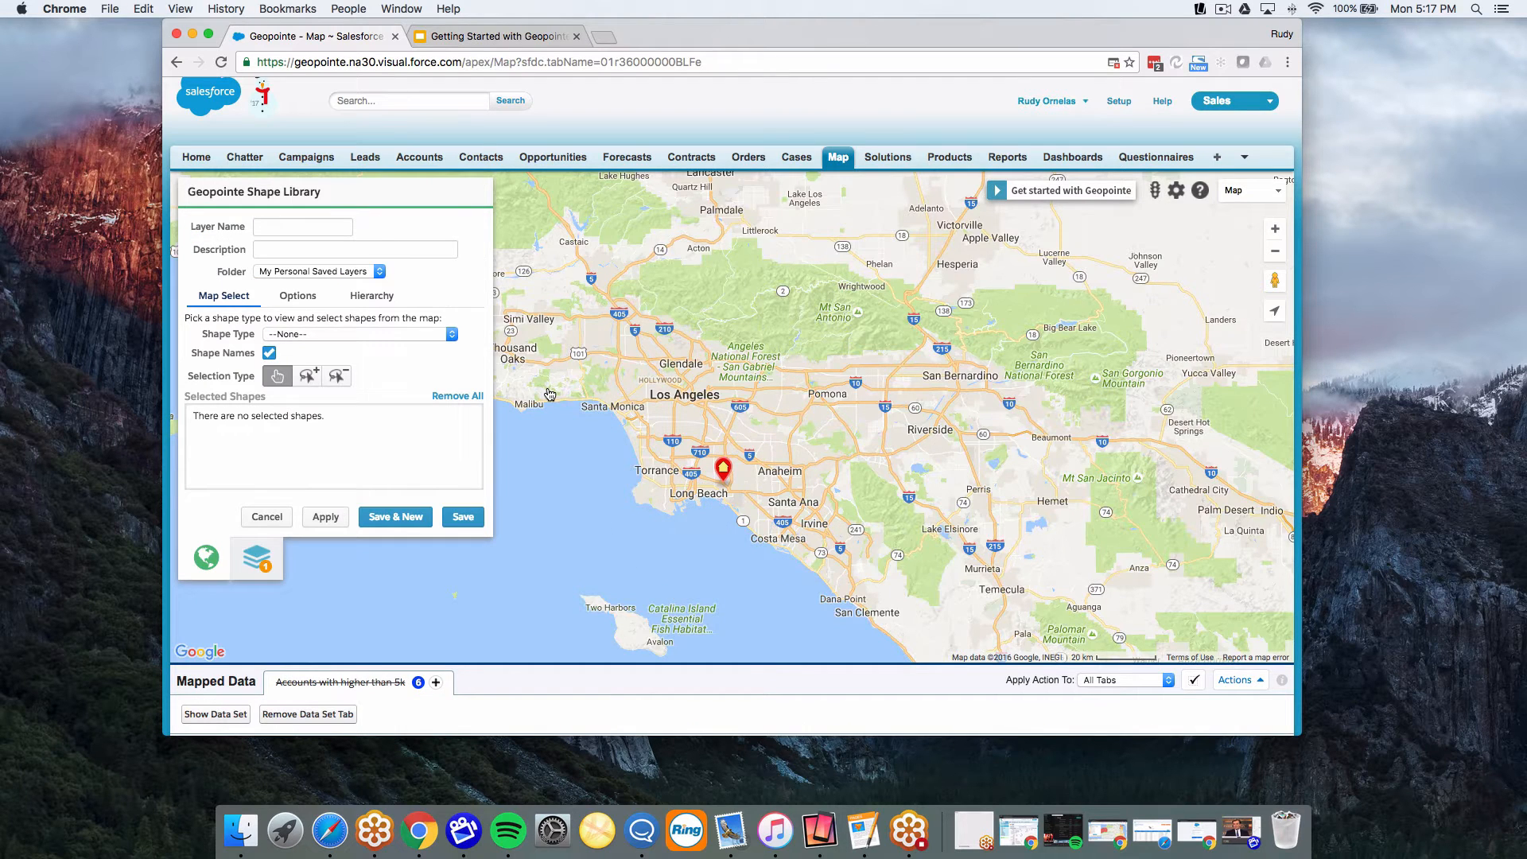
pyautogui.click(268, 563)
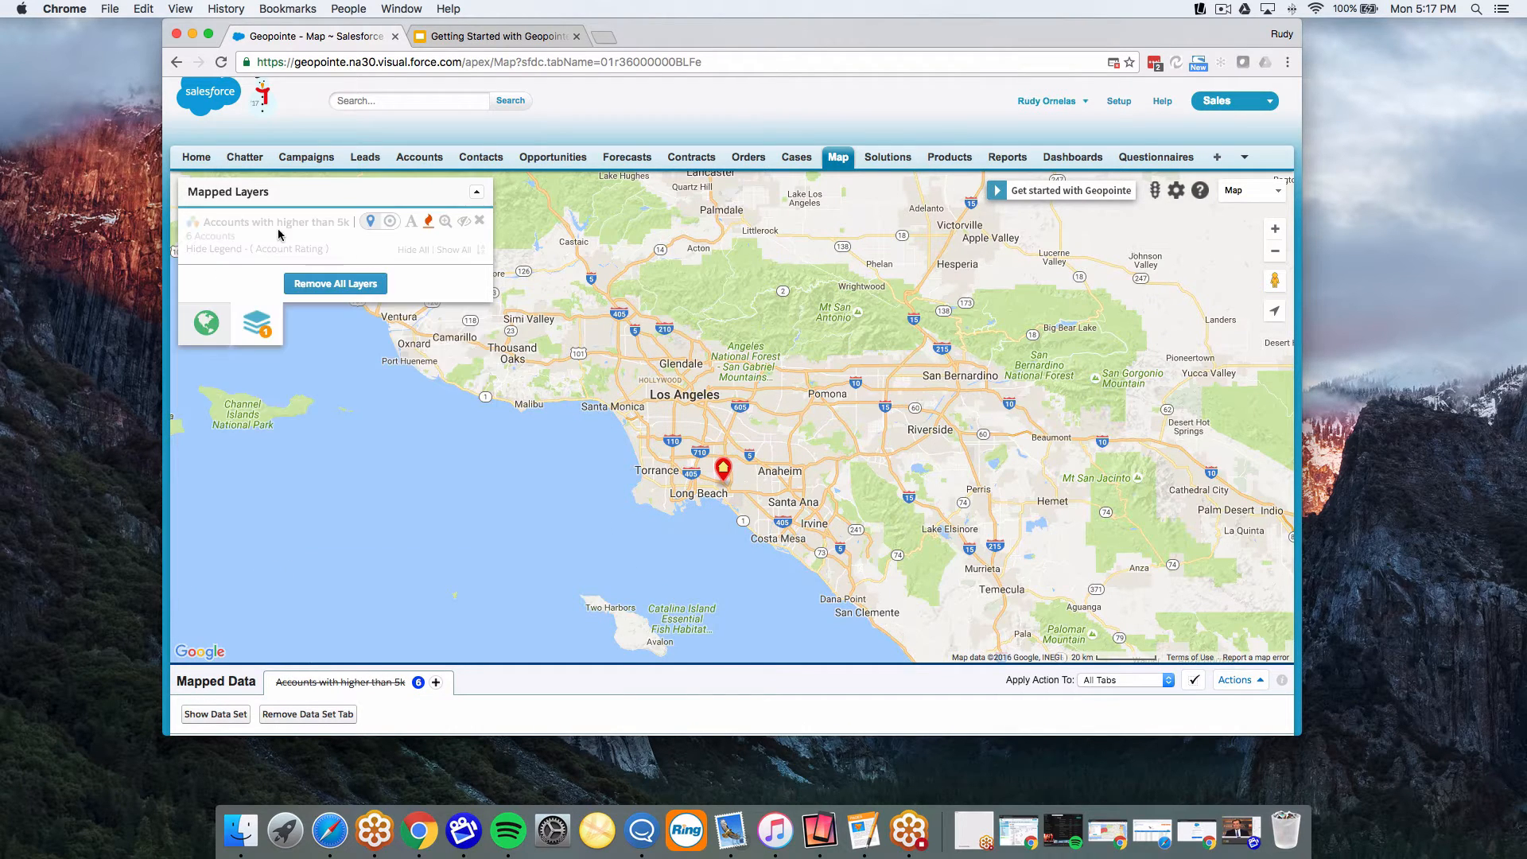
pyautogui.click(466, 223)
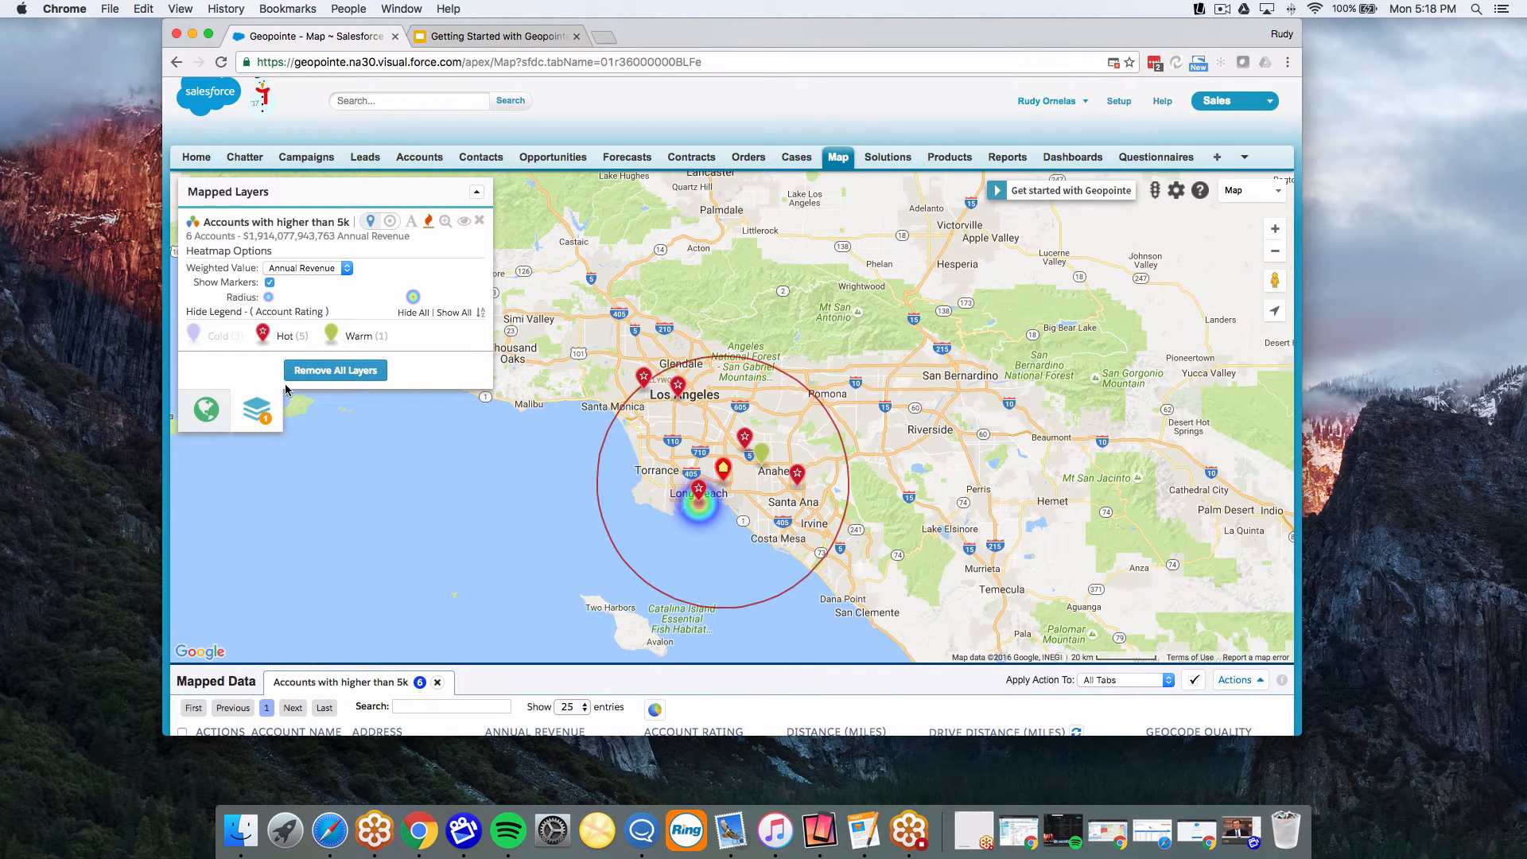
# Name the new shape layer southern ca and keep it in the My Personal Saved Layers folder
pyautogui.click(209, 412)
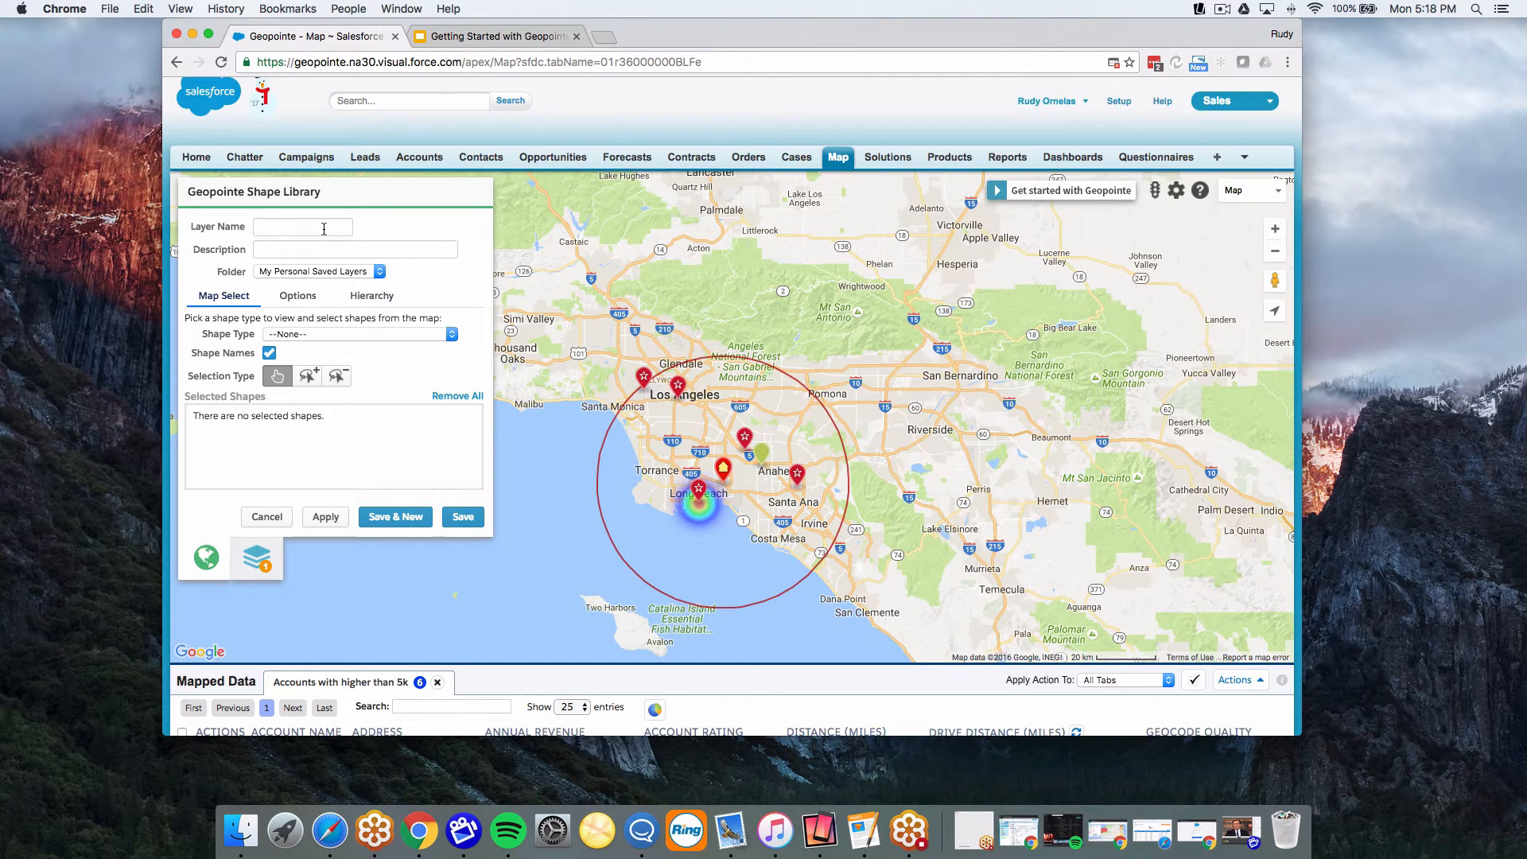
pyautogui.write('southern ca')
pyautogui.click(336, 272)
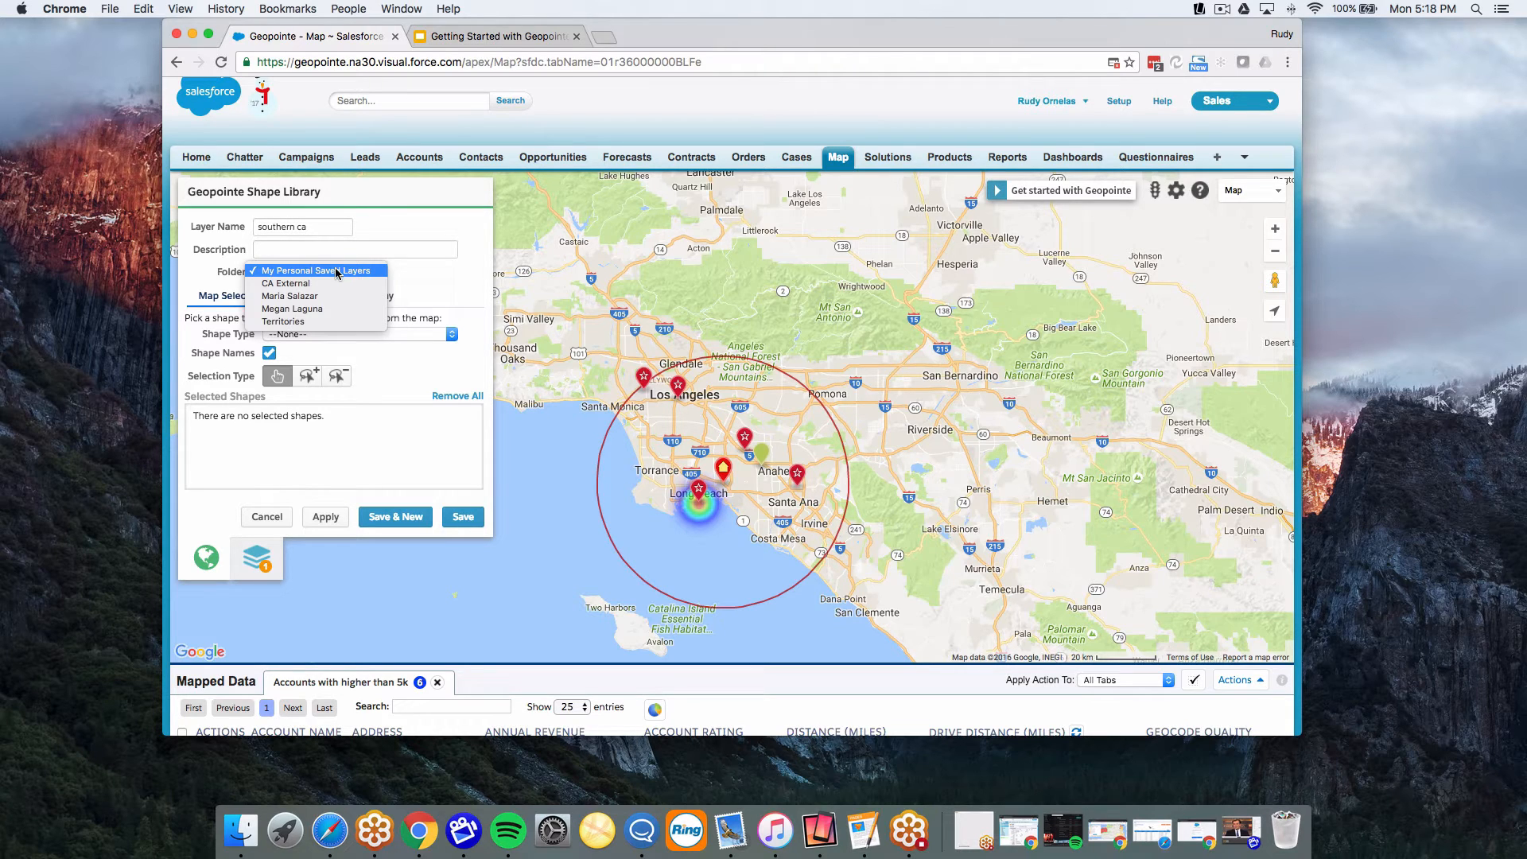
pyautogui.click(337, 271)
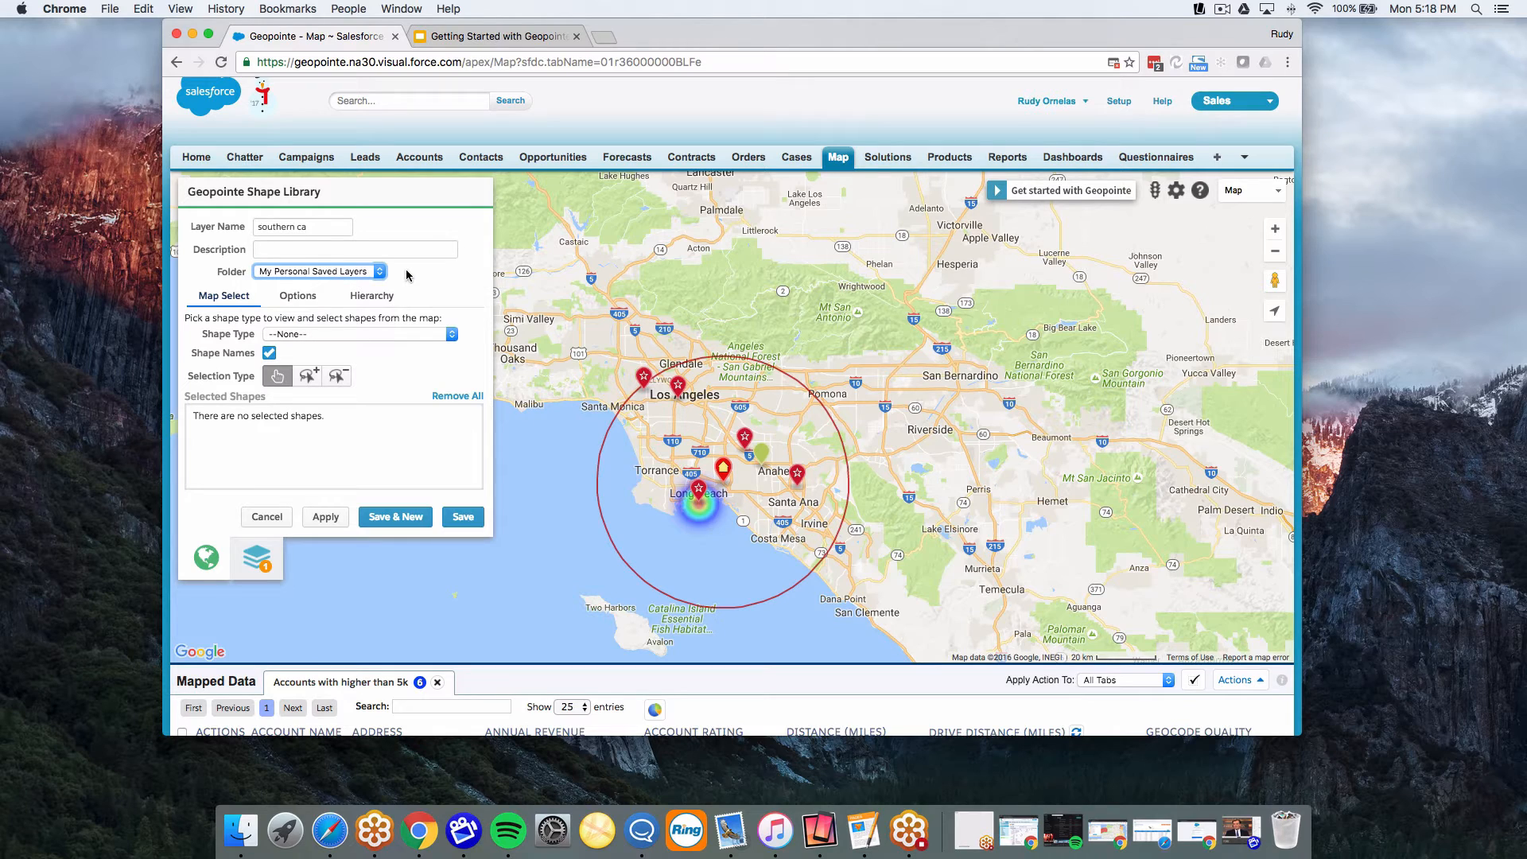
# Set the shape type to ZIP Code (USPS), lasso the ZIP areas around Long Beach and Anaheim, and save the shape layer
pyautogui.click(373, 334)
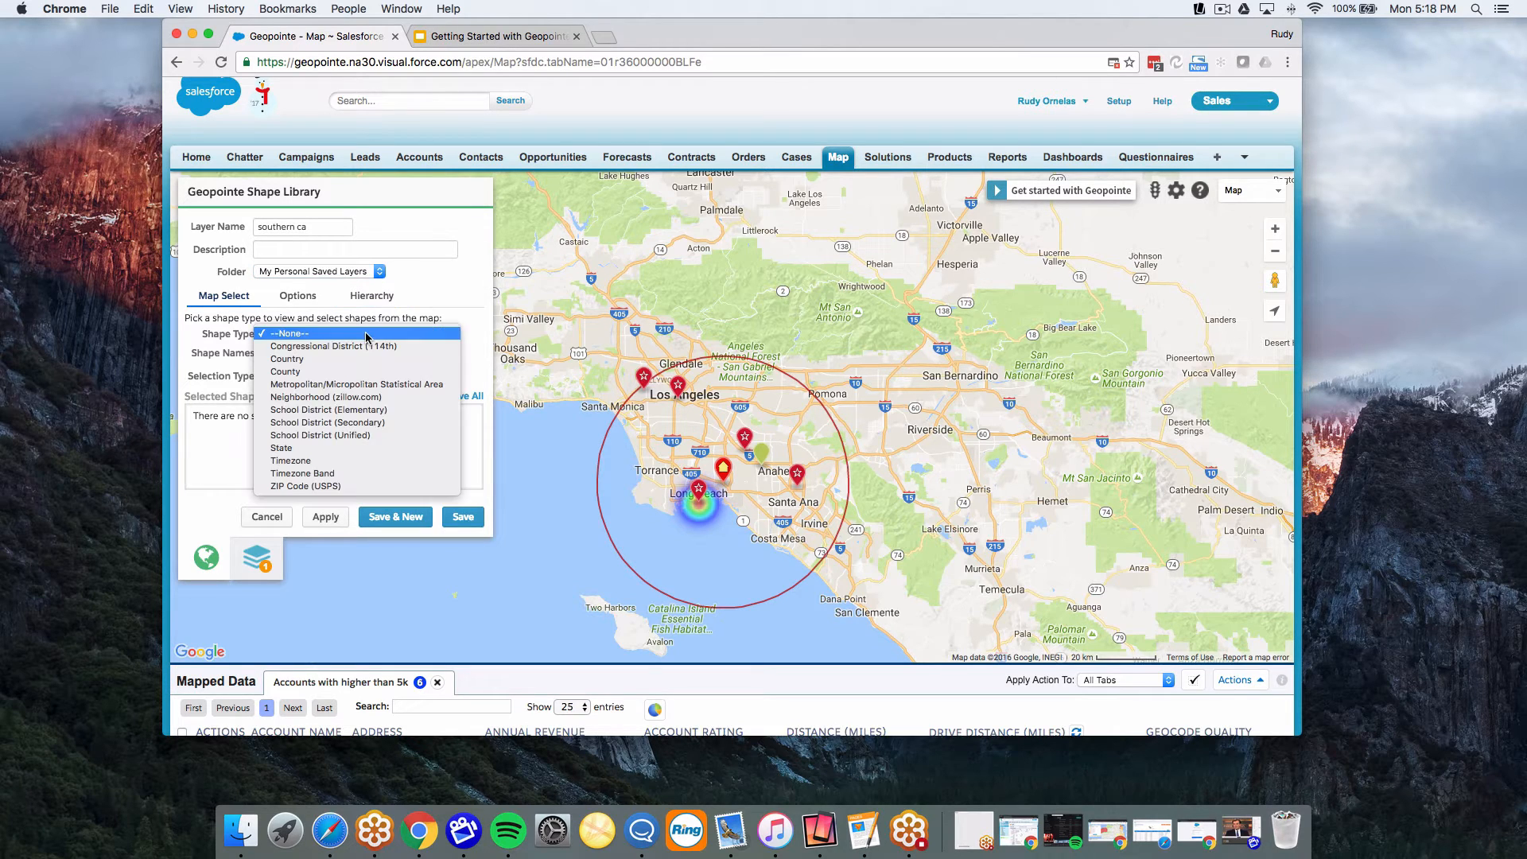
pyautogui.click(315, 486)
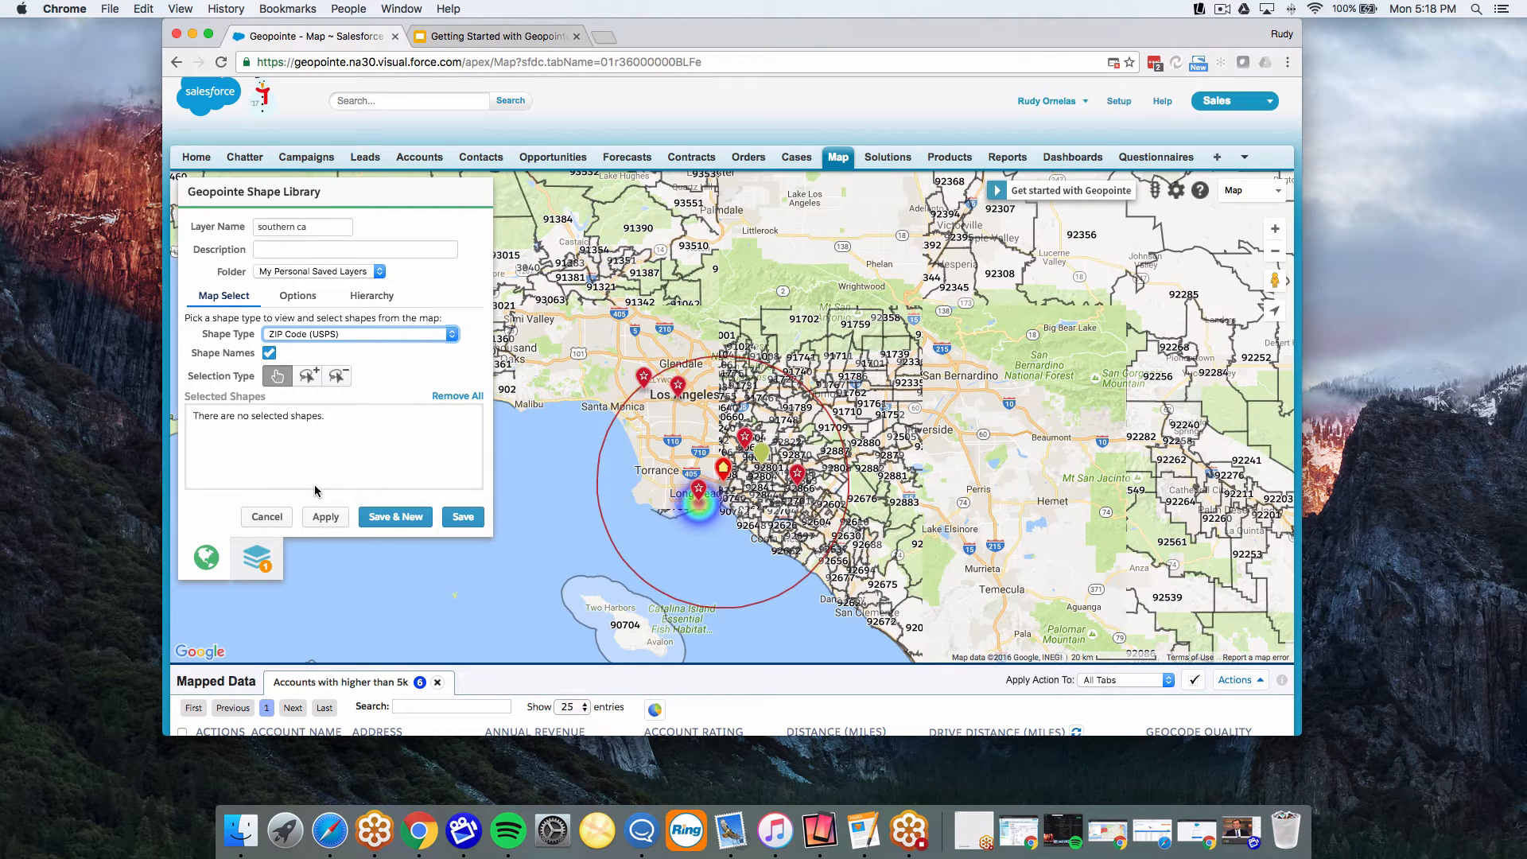
pyautogui.click(308, 375)
pyautogui.moveTo(661, 509)
pyautogui.mouseDown()
pyautogui.moveTo(716, 412)
pyautogui.moveTo(850, 477)
pyautogui.moveTo(678, 525)
pyautogui.moveTo(666, 499)
pyautogui.mouseUp()
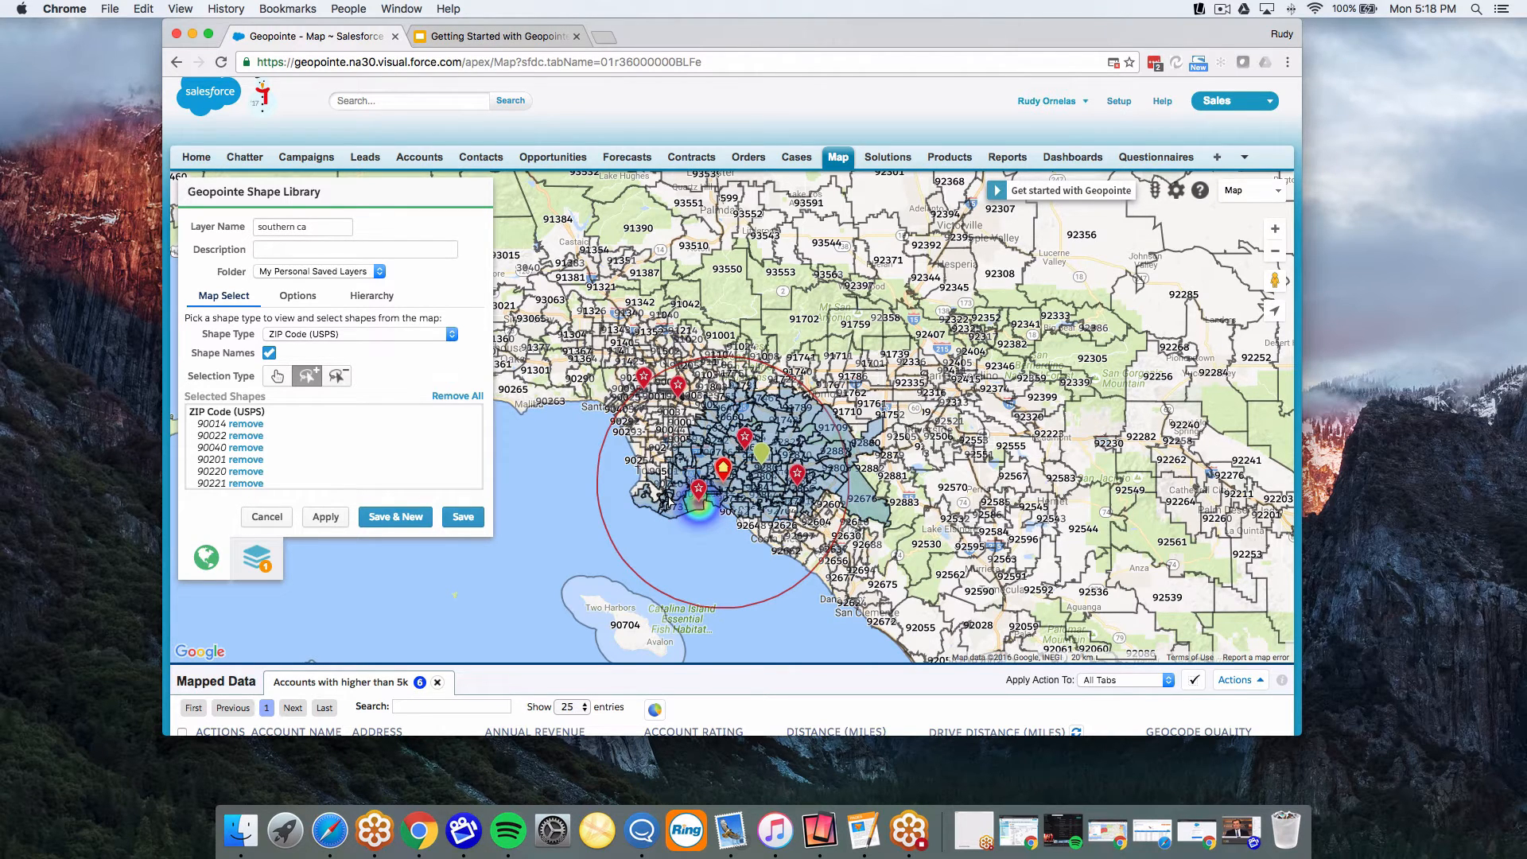
pyautogui.click(465, 518)
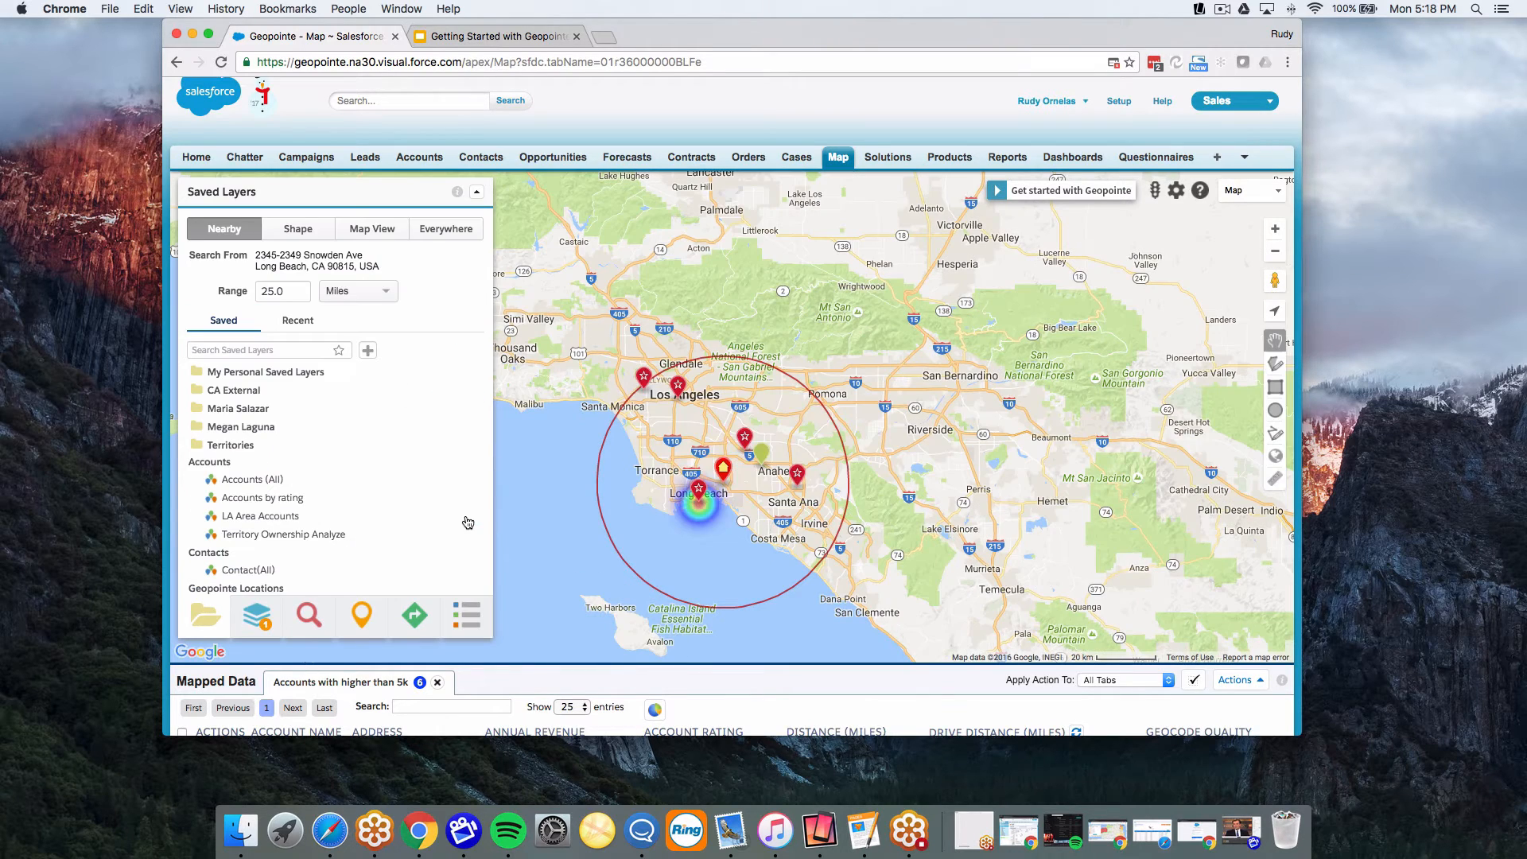
# Examine the details of the Port of Long Beach marker and its ZIP area, including the actions available for the area and the layer
pyautogui.click(698, 509)
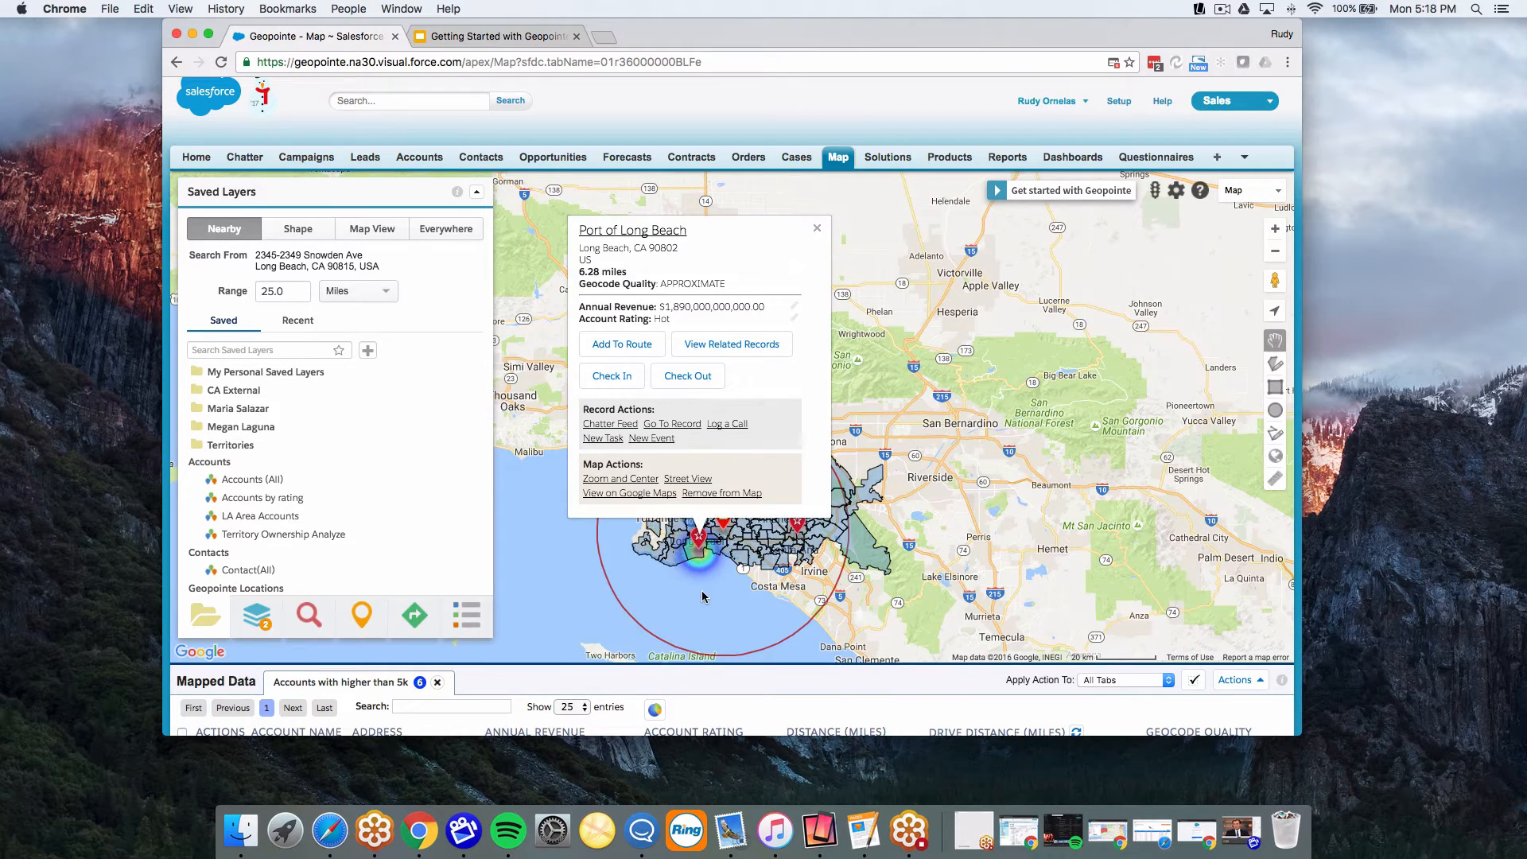
pyautogui.scroll(1, 702, 596)
pyautogui.click(680, 519)
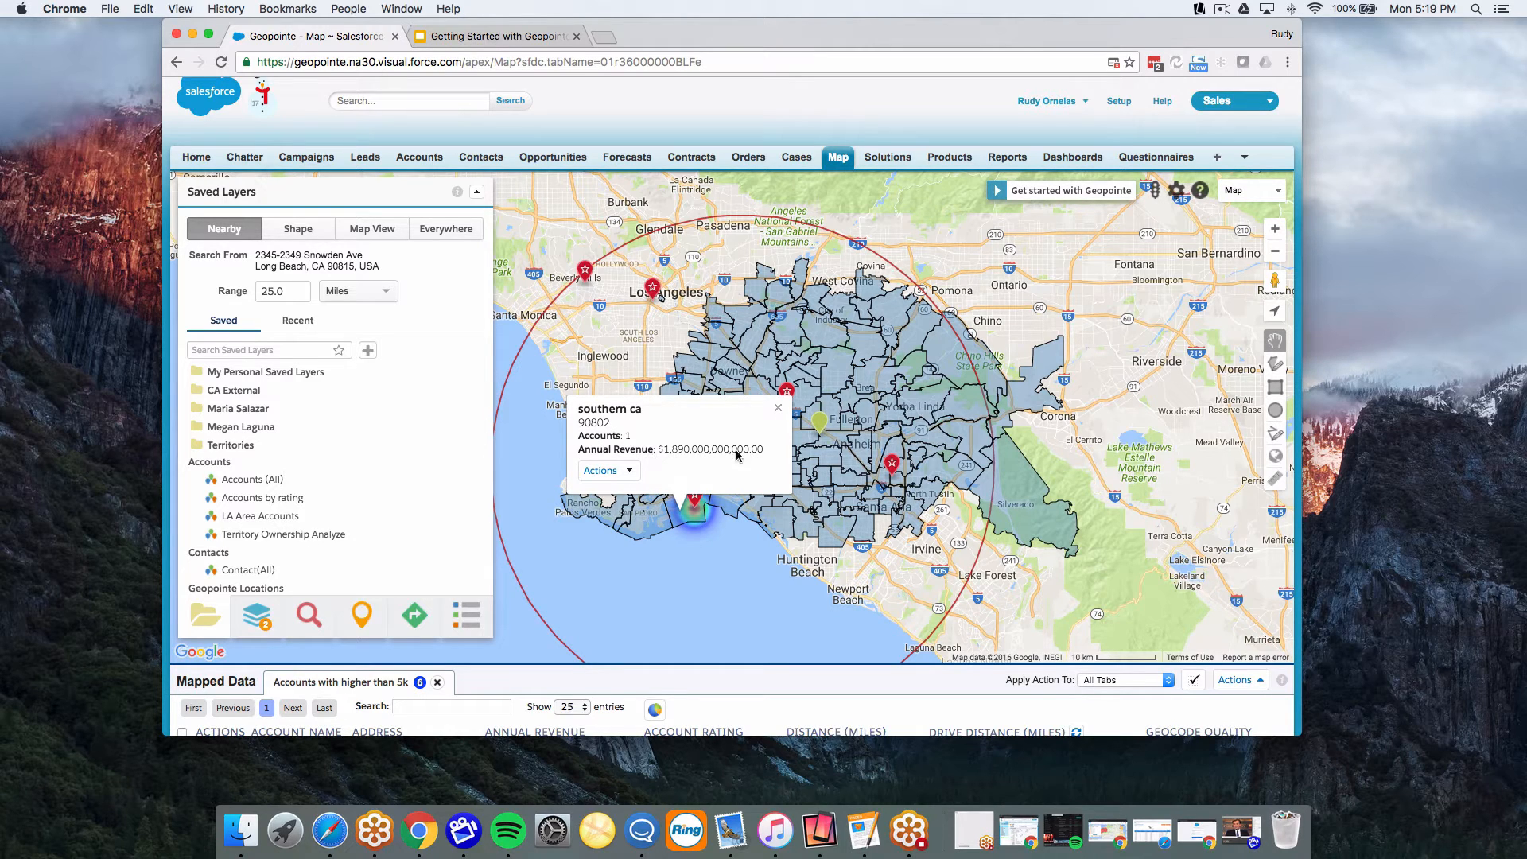
pyautogui.click(634, 473)
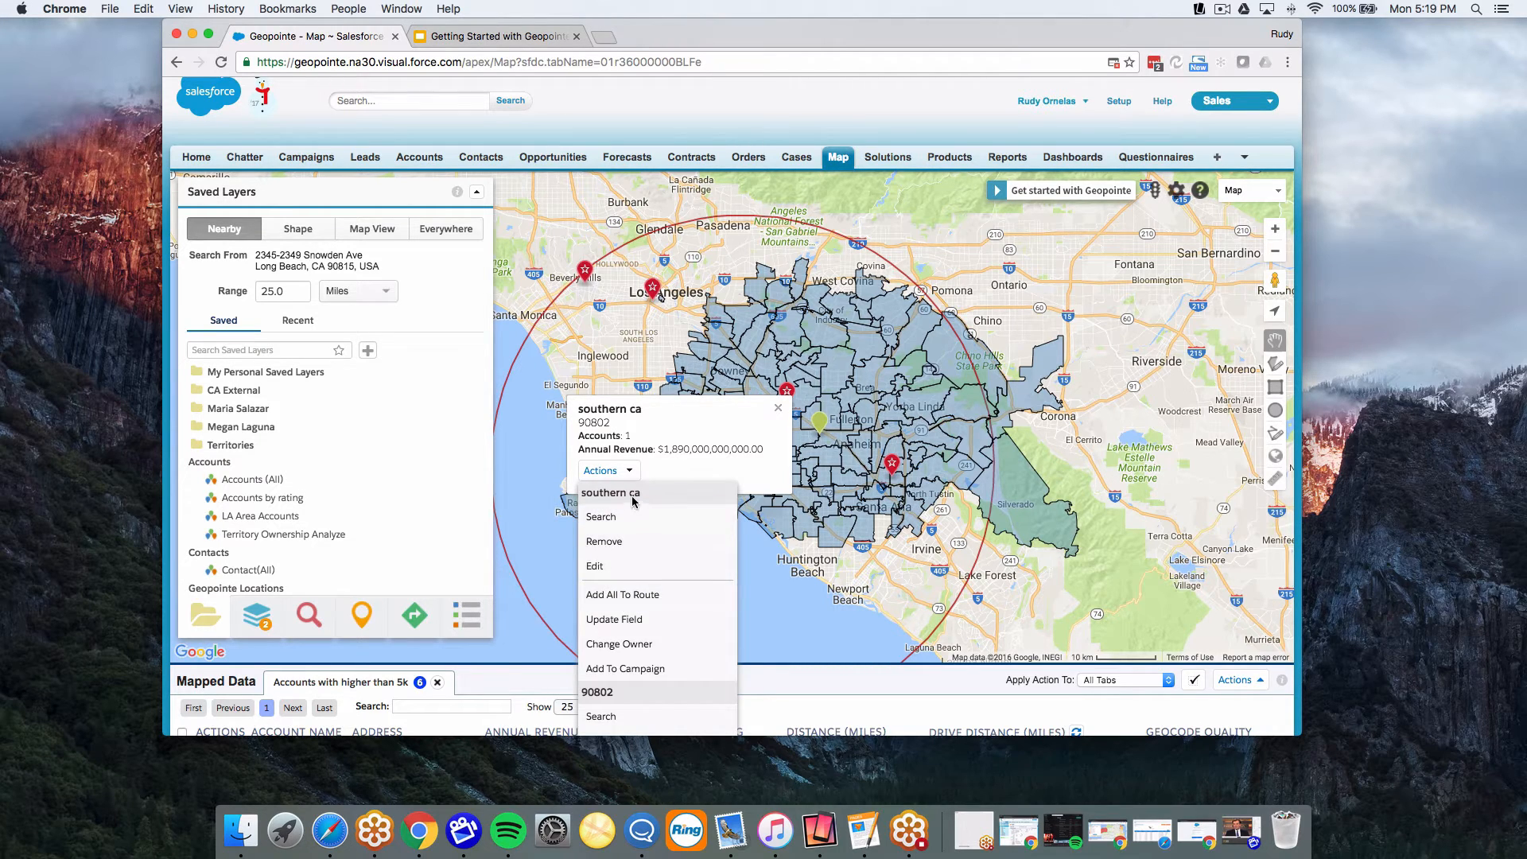
pyautogui.scroll(-5, 631, 691)
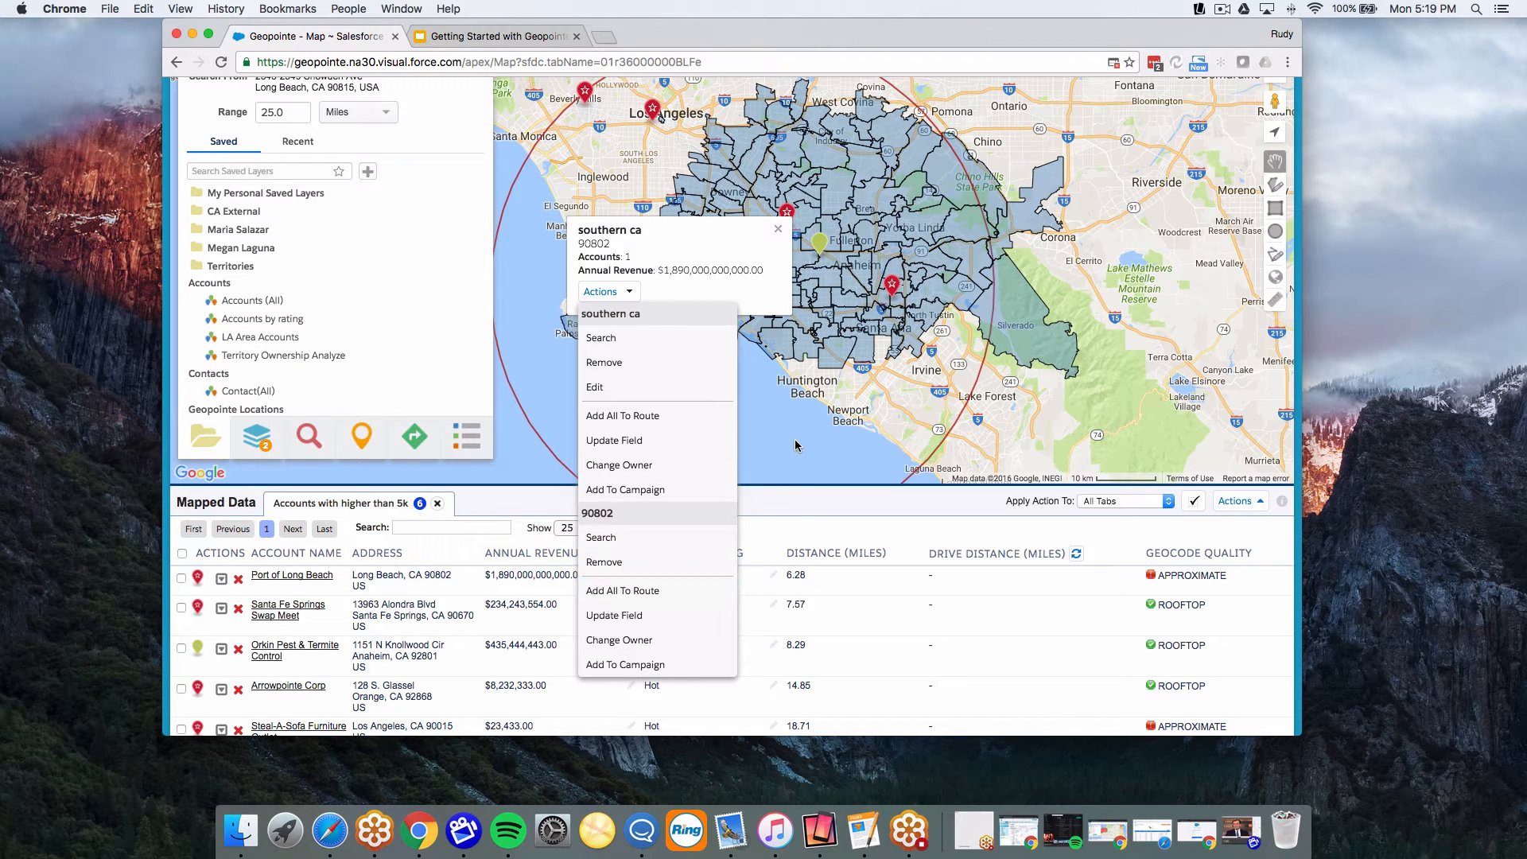
pyautogui.click(779, 234)
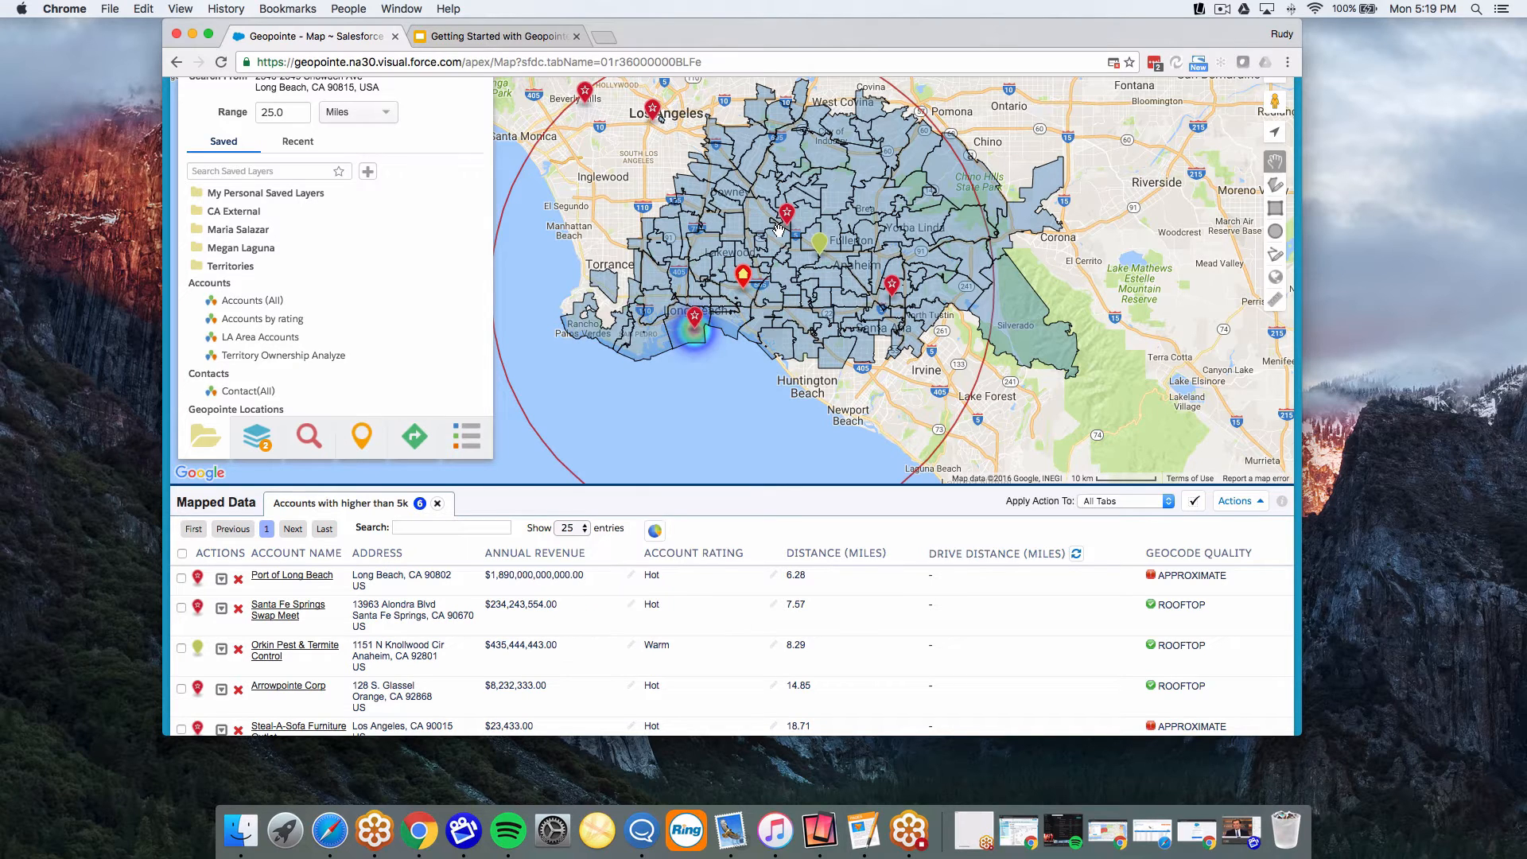
# Review the account and annual revenue totals of the two mapped layers
pyautogui.click(260, 436)
pyautogui.scroll(2, 310, 408)
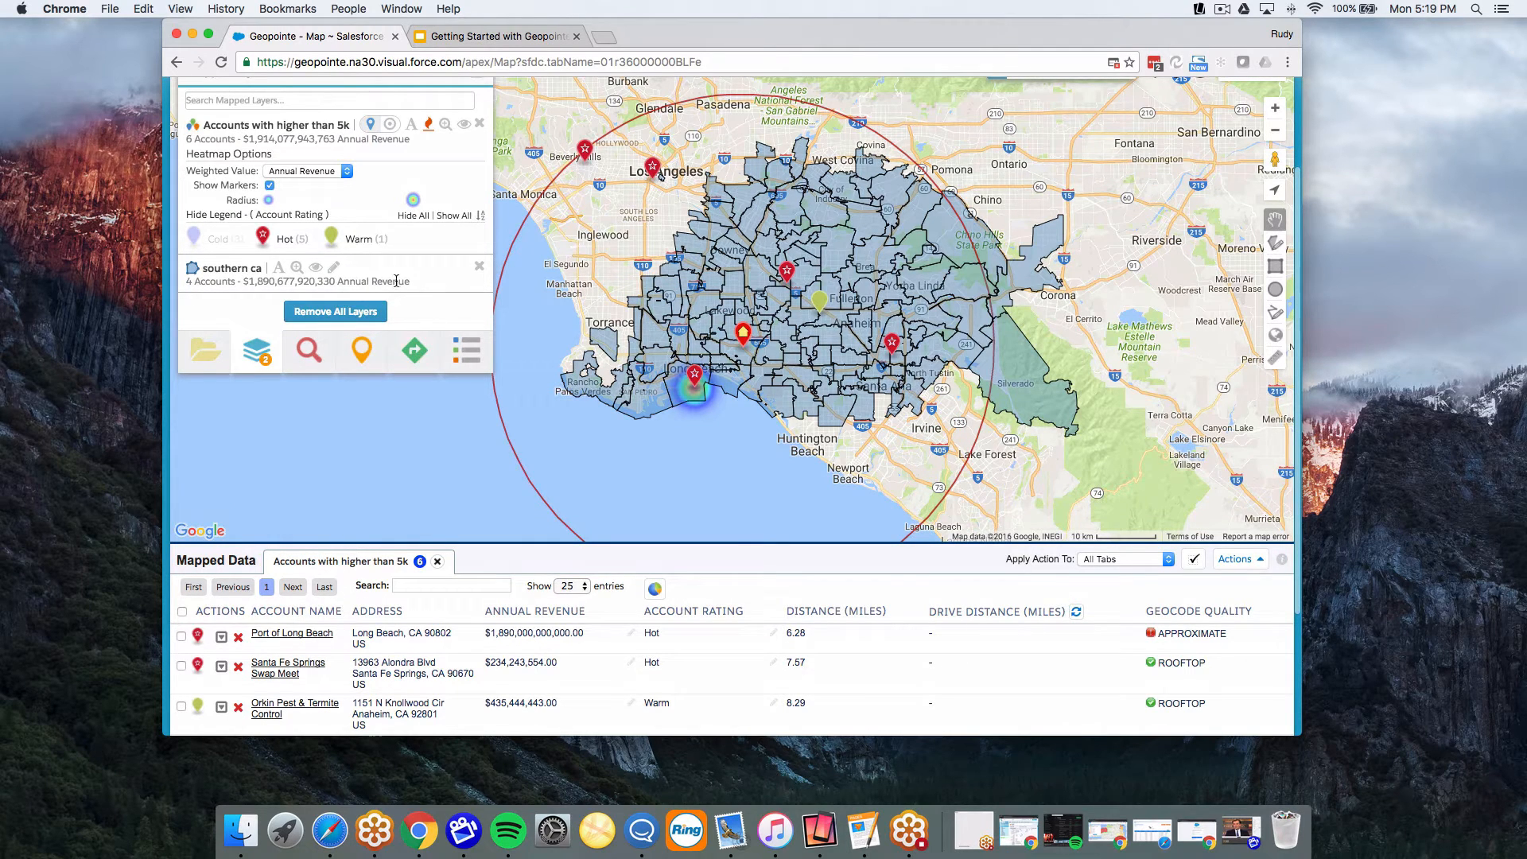
pyautogui.scroll(2, 485, 337)
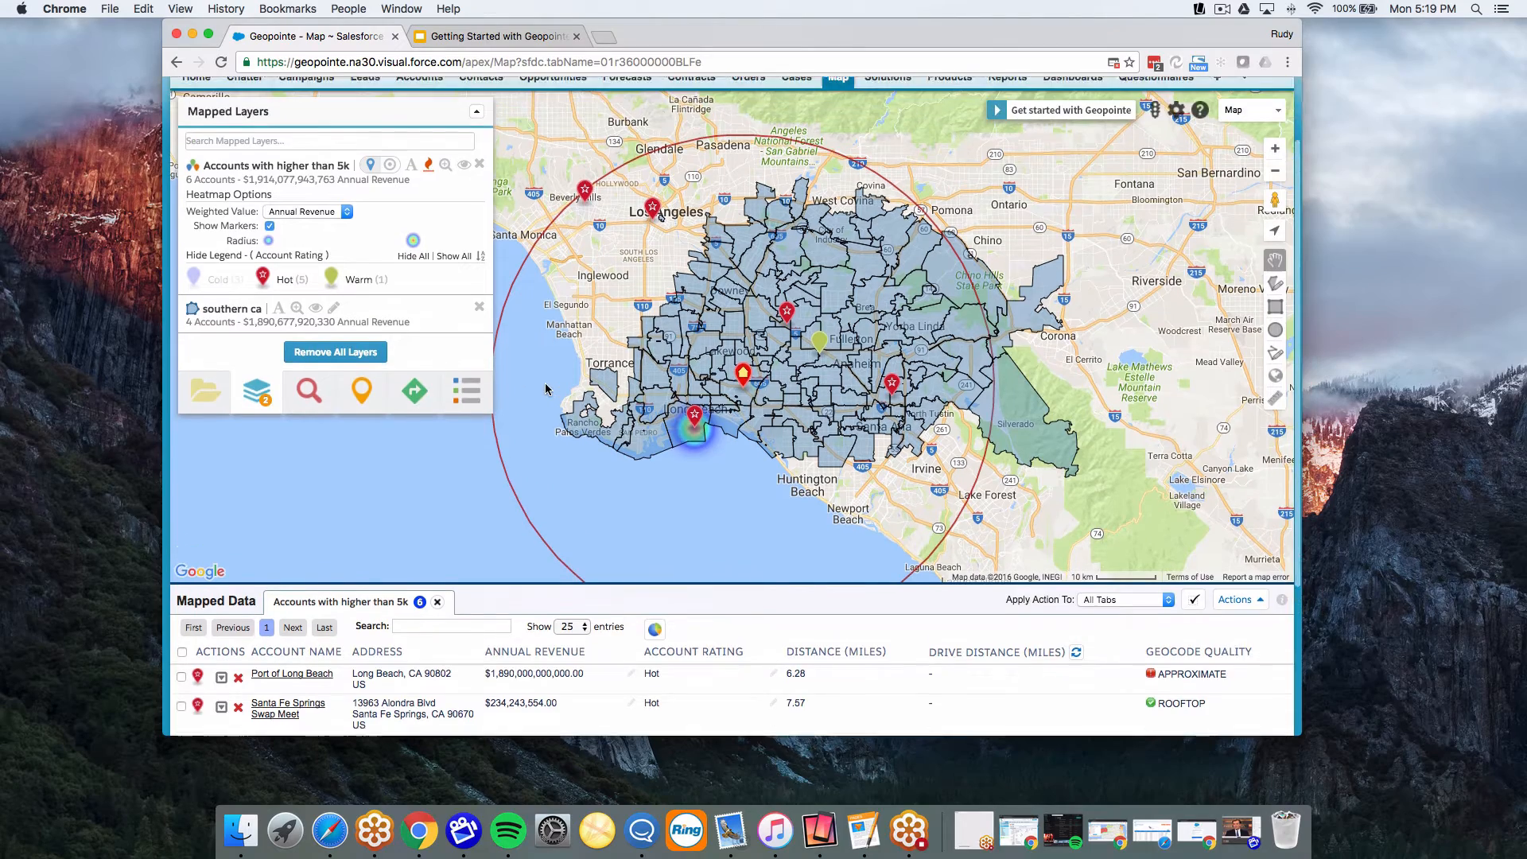
pyautogui.scroll(4, 546, 389)
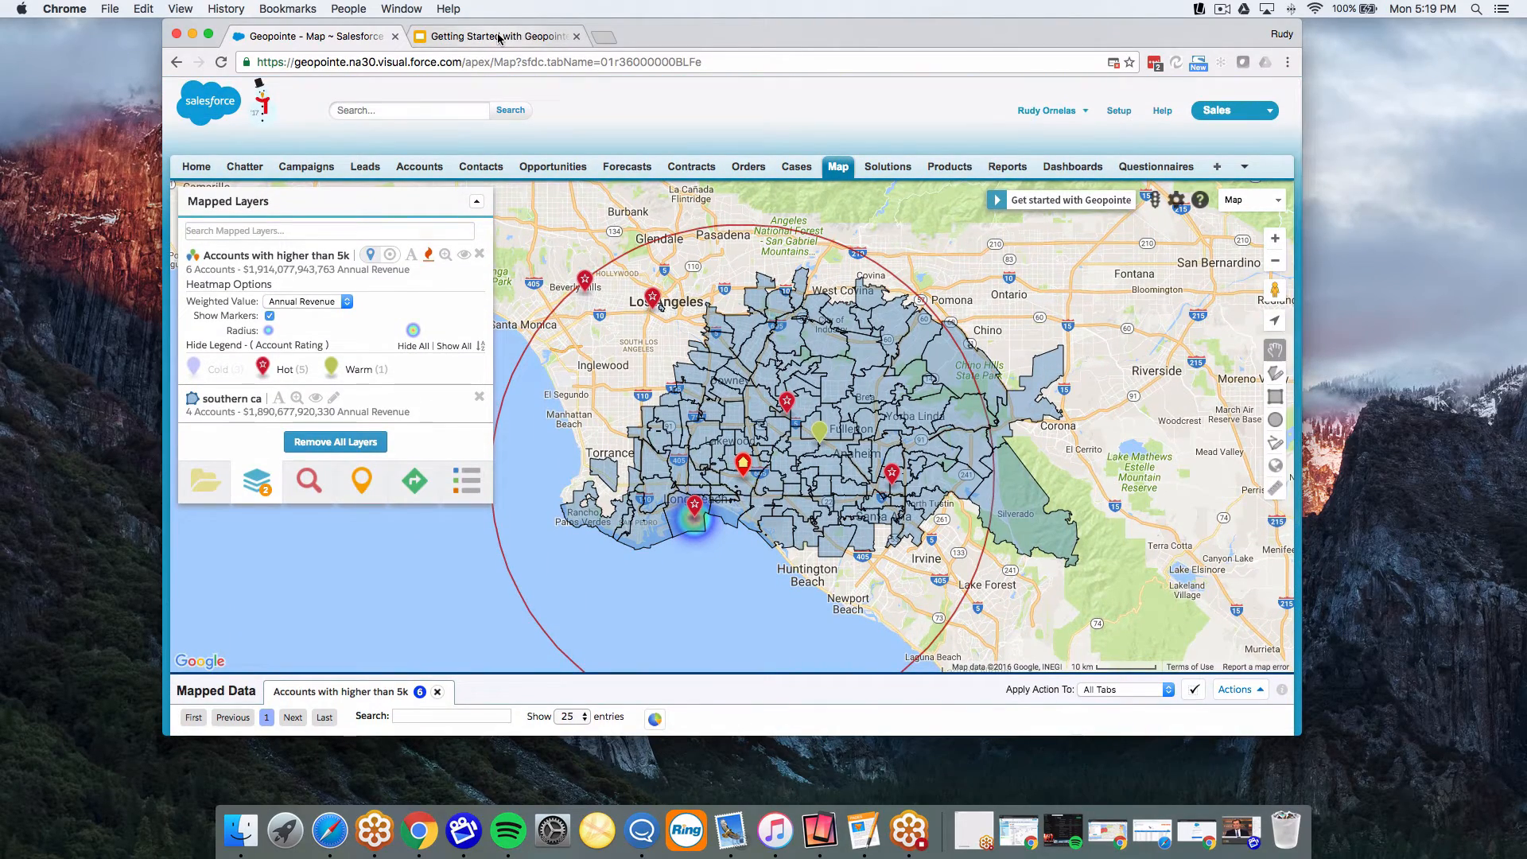
# Switch to the Getting Started with Geopointe presentation
pyautogui.click(500, 38)
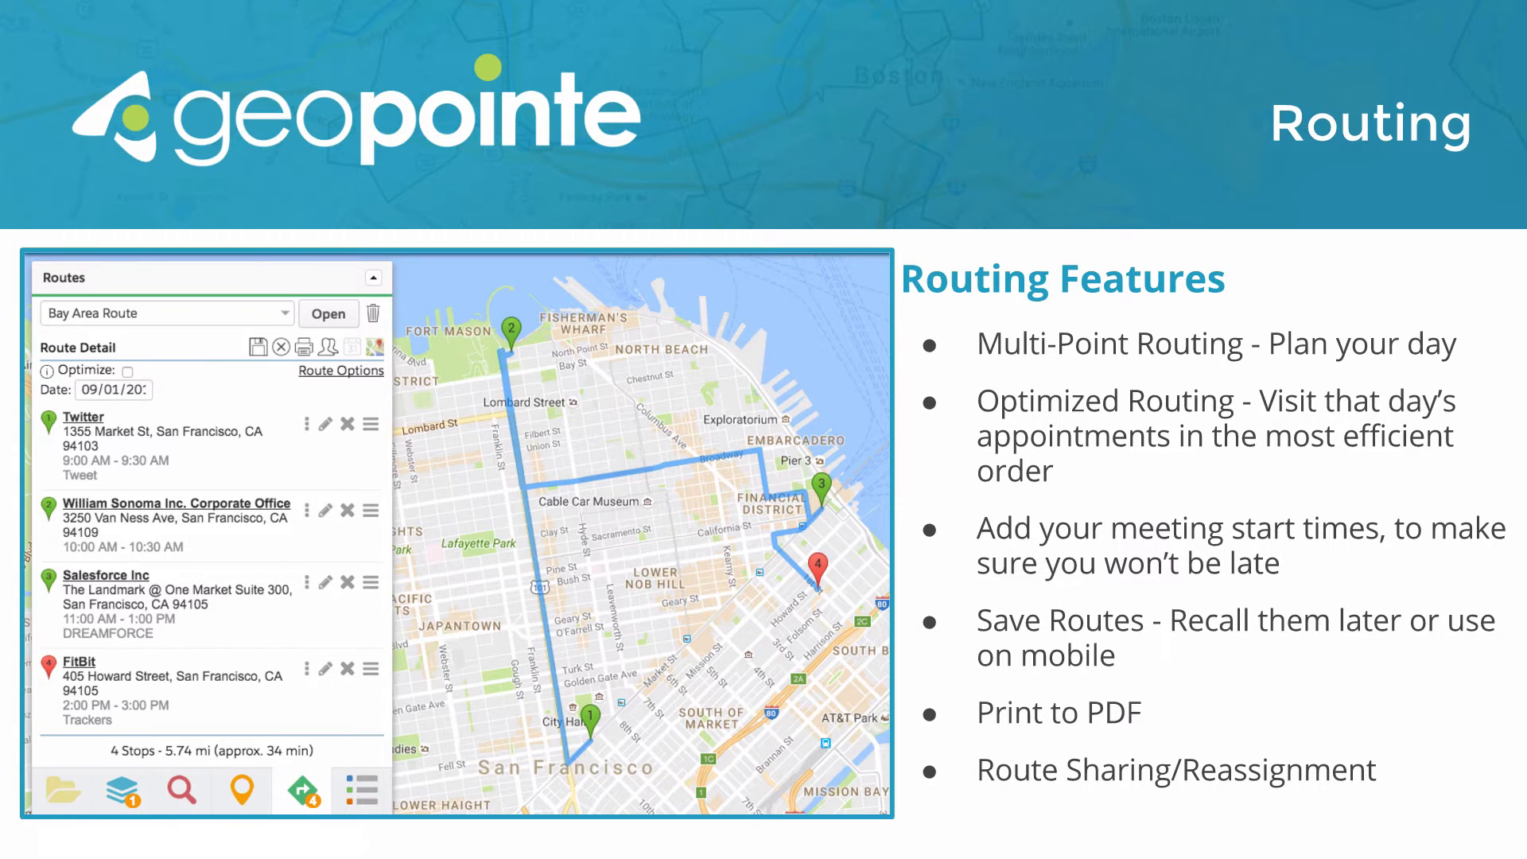
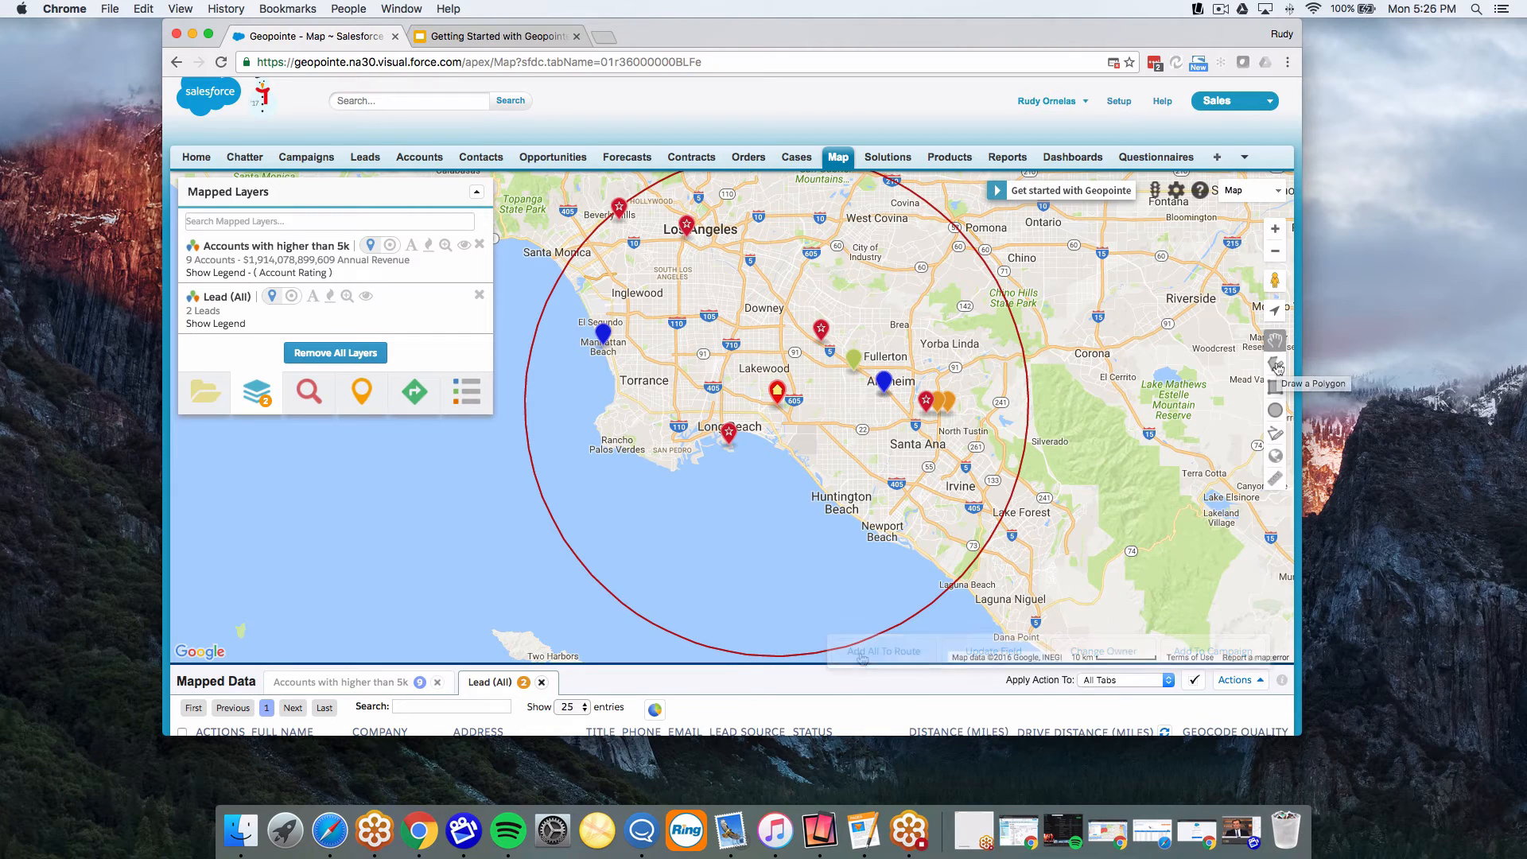
# Draw a closed polygon around the mapped records from Downey through Fullerton and Anaheim to Orange and Santa Ana
pyautogui.click(1278, 368)
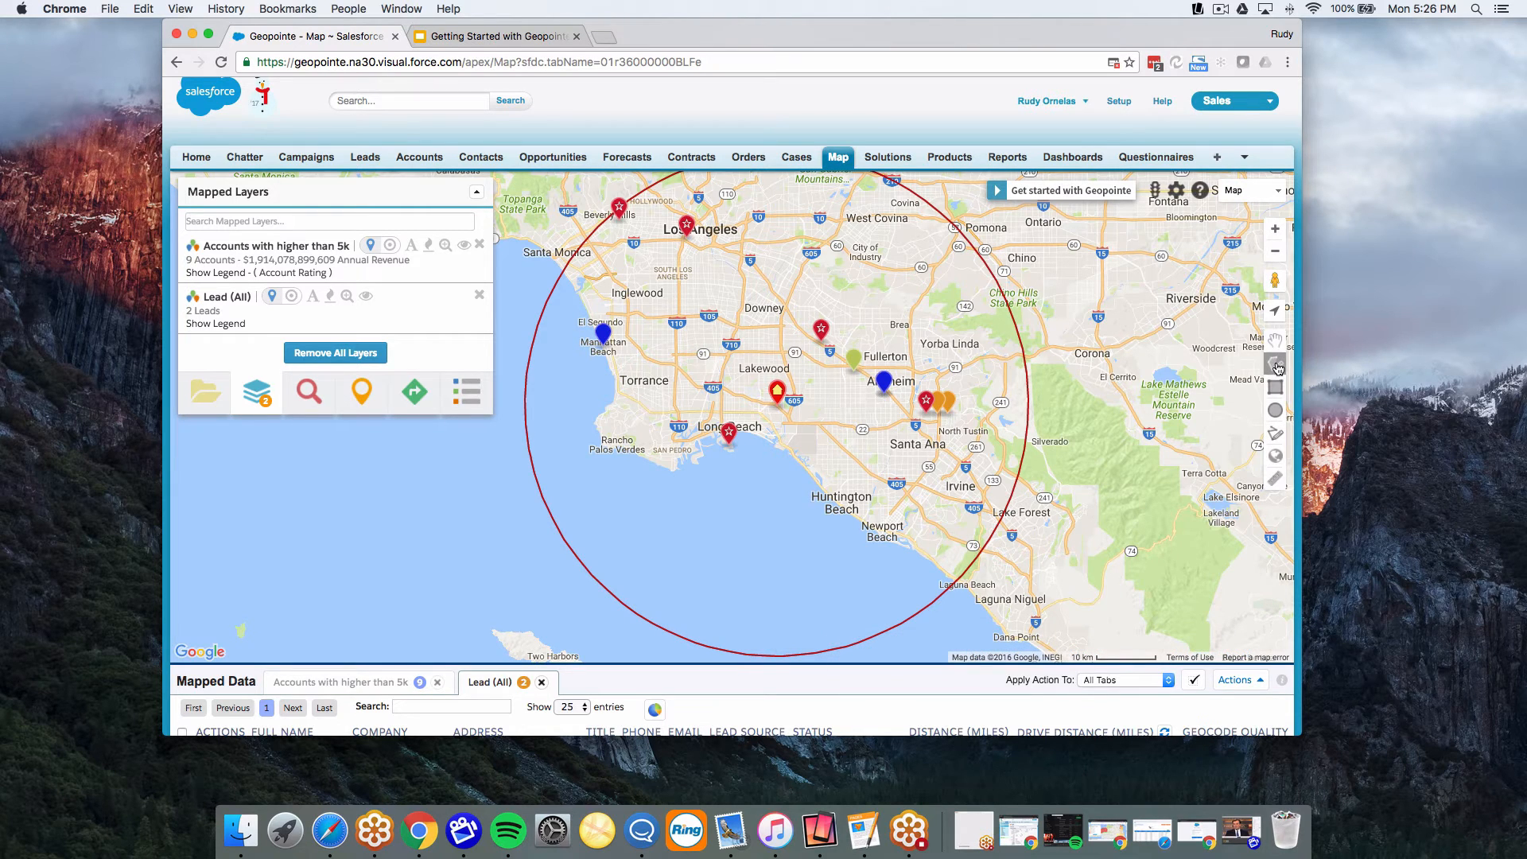
pyautogui.click(965, 403)
pyautogui.click(961, 383)
pyautogui.click(907, 380)
pyautogui.click(834, 314)
pyautogui.click(778, 283)
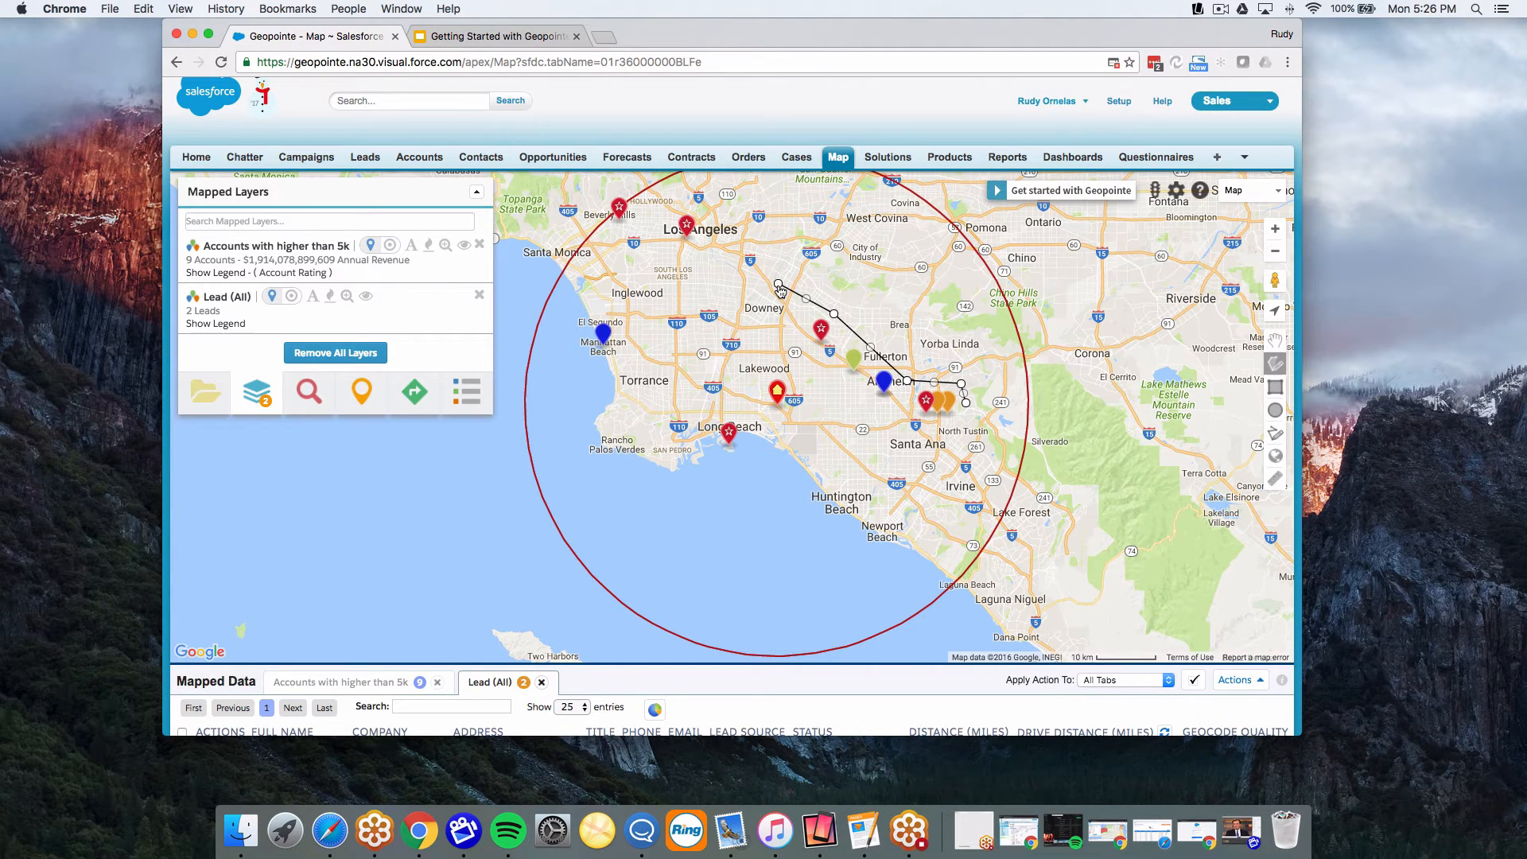
pyautogui.click(802, 360)
pyautogui.click(889, 434)
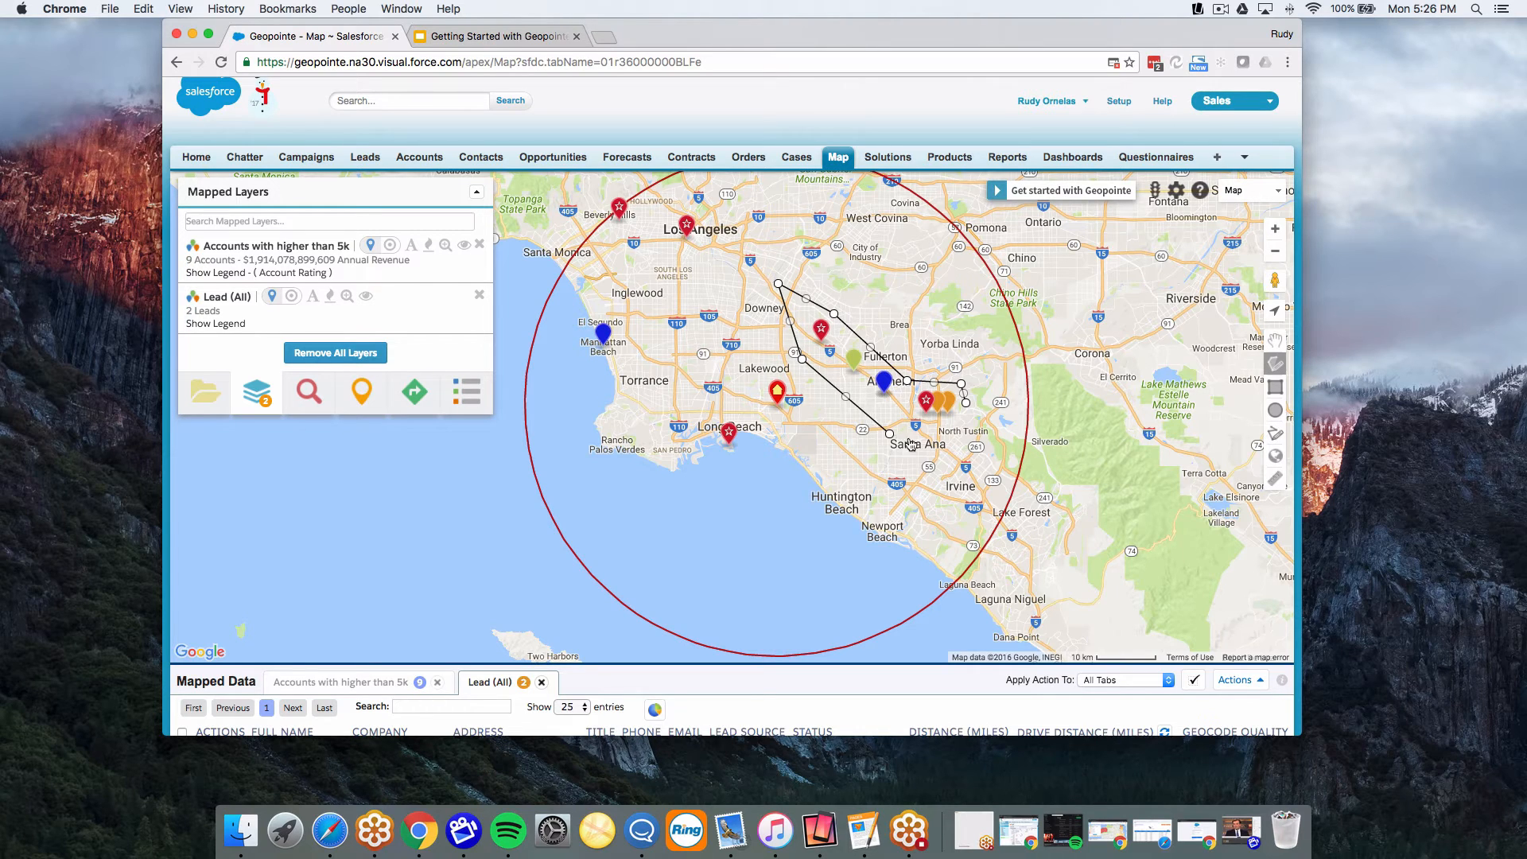
pyautogui.click(967, 408)
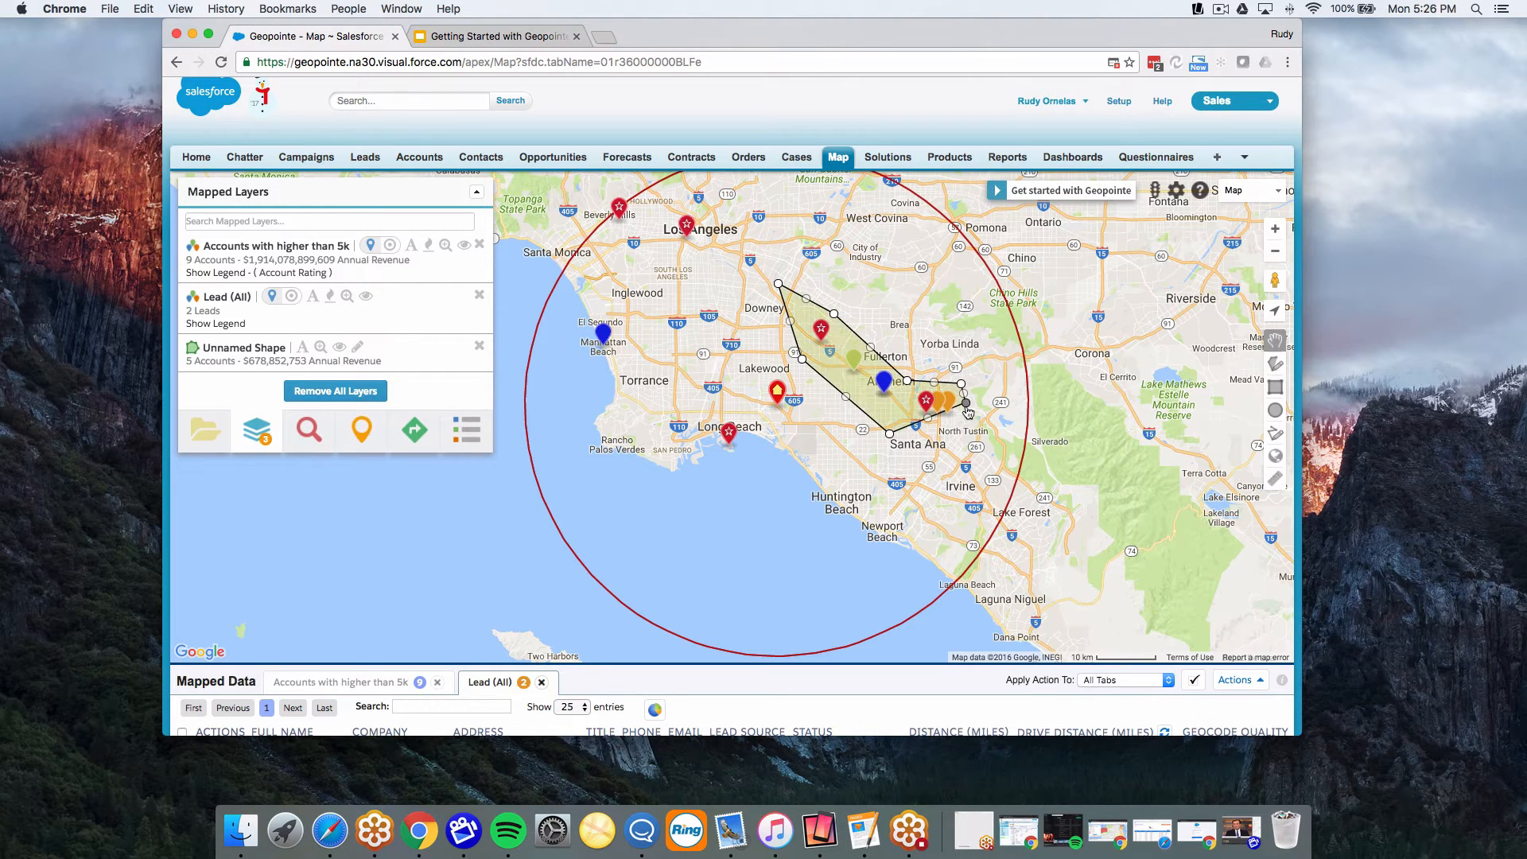
# Hide the Cold accounts in the account layer and add all records inside the polygon to a route
pyautogui.click(220, 274)
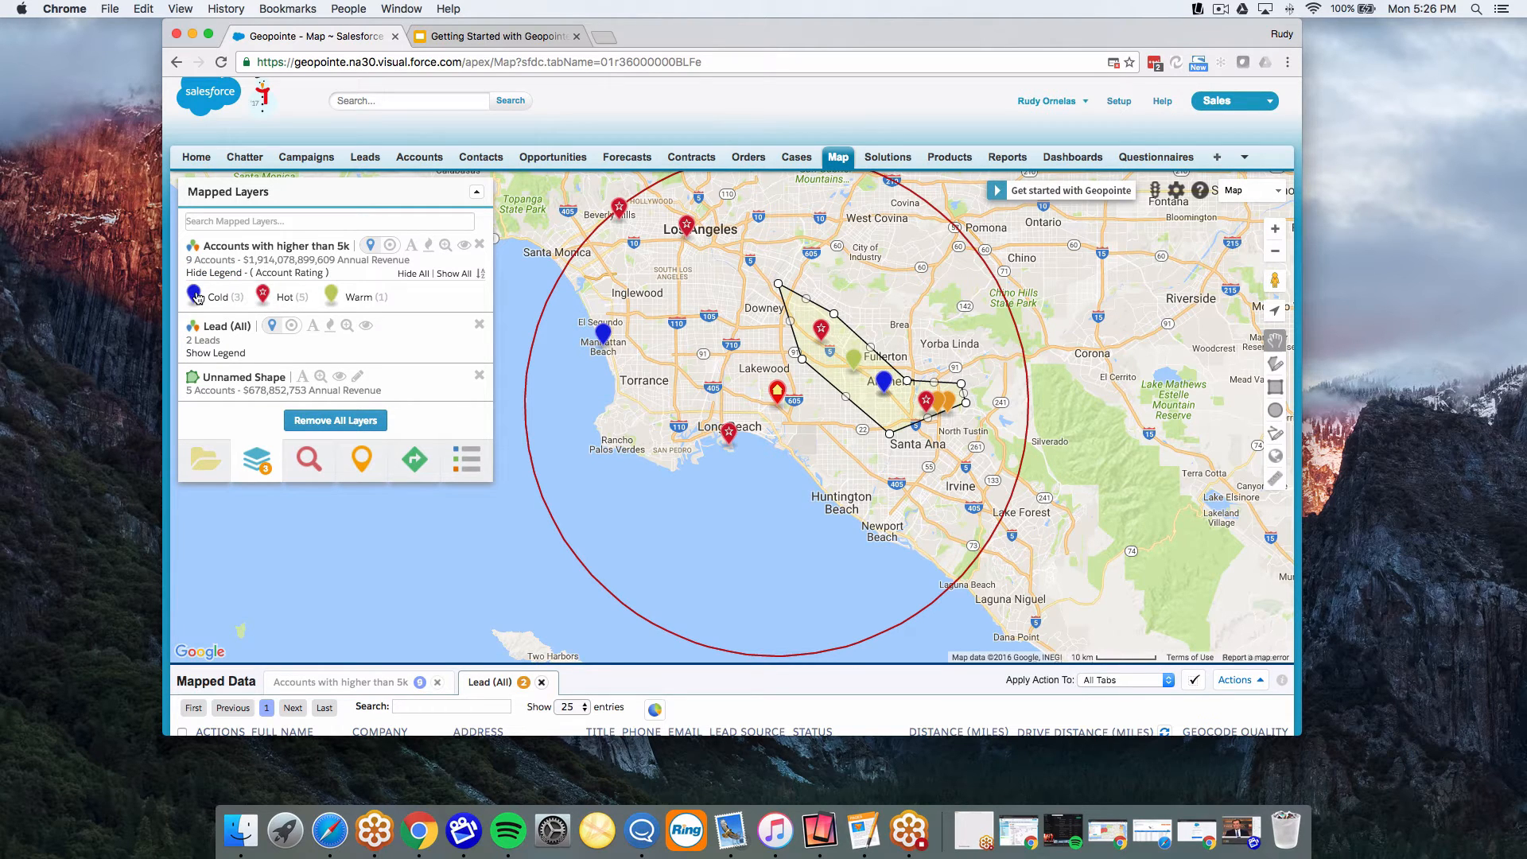
pyautogui.click(199, 297)
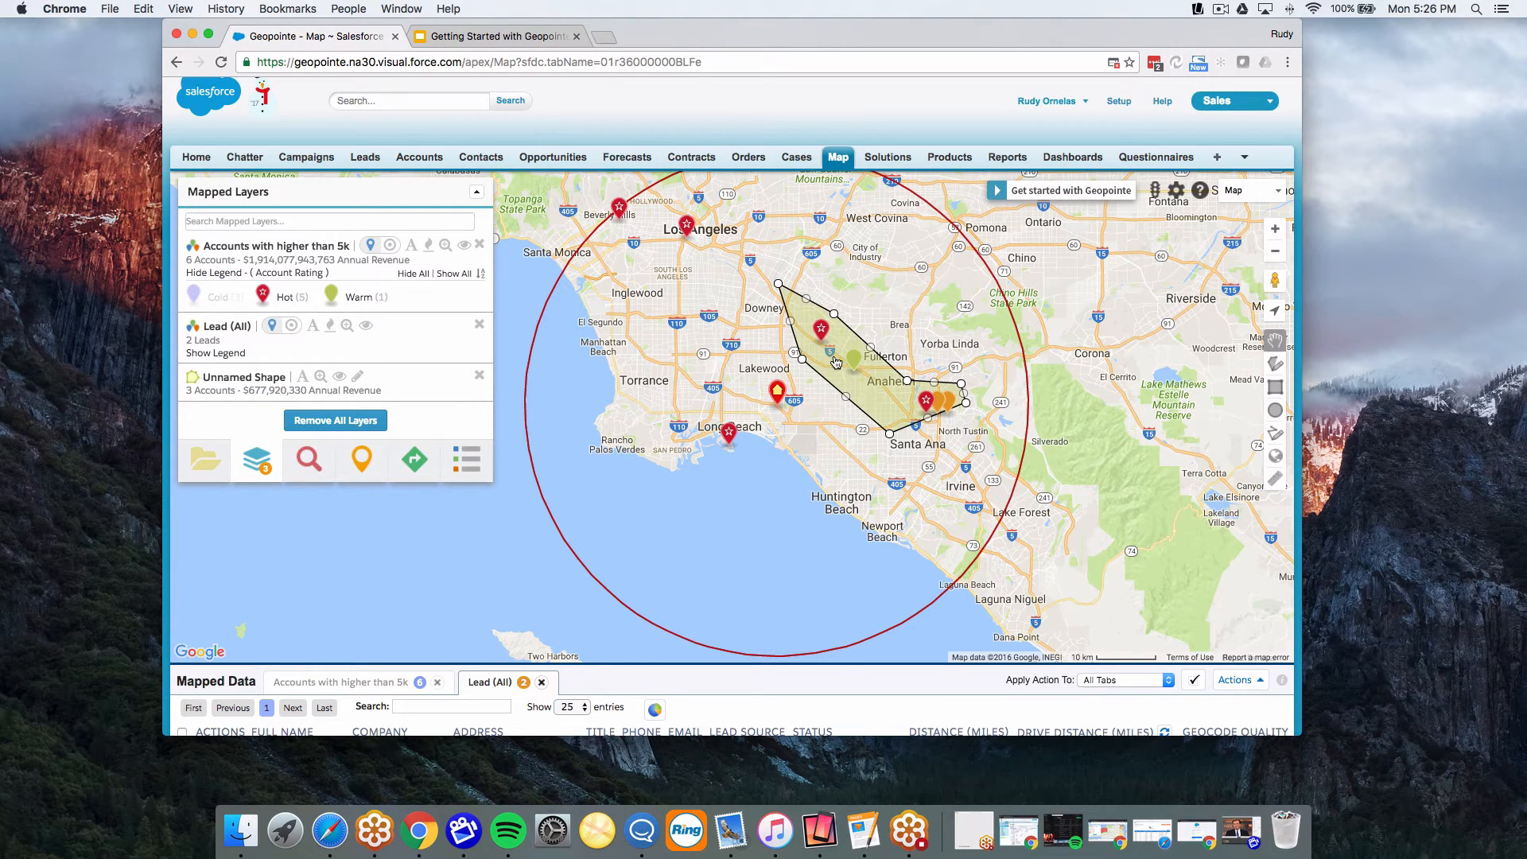
pyautogui.click(874, 395)
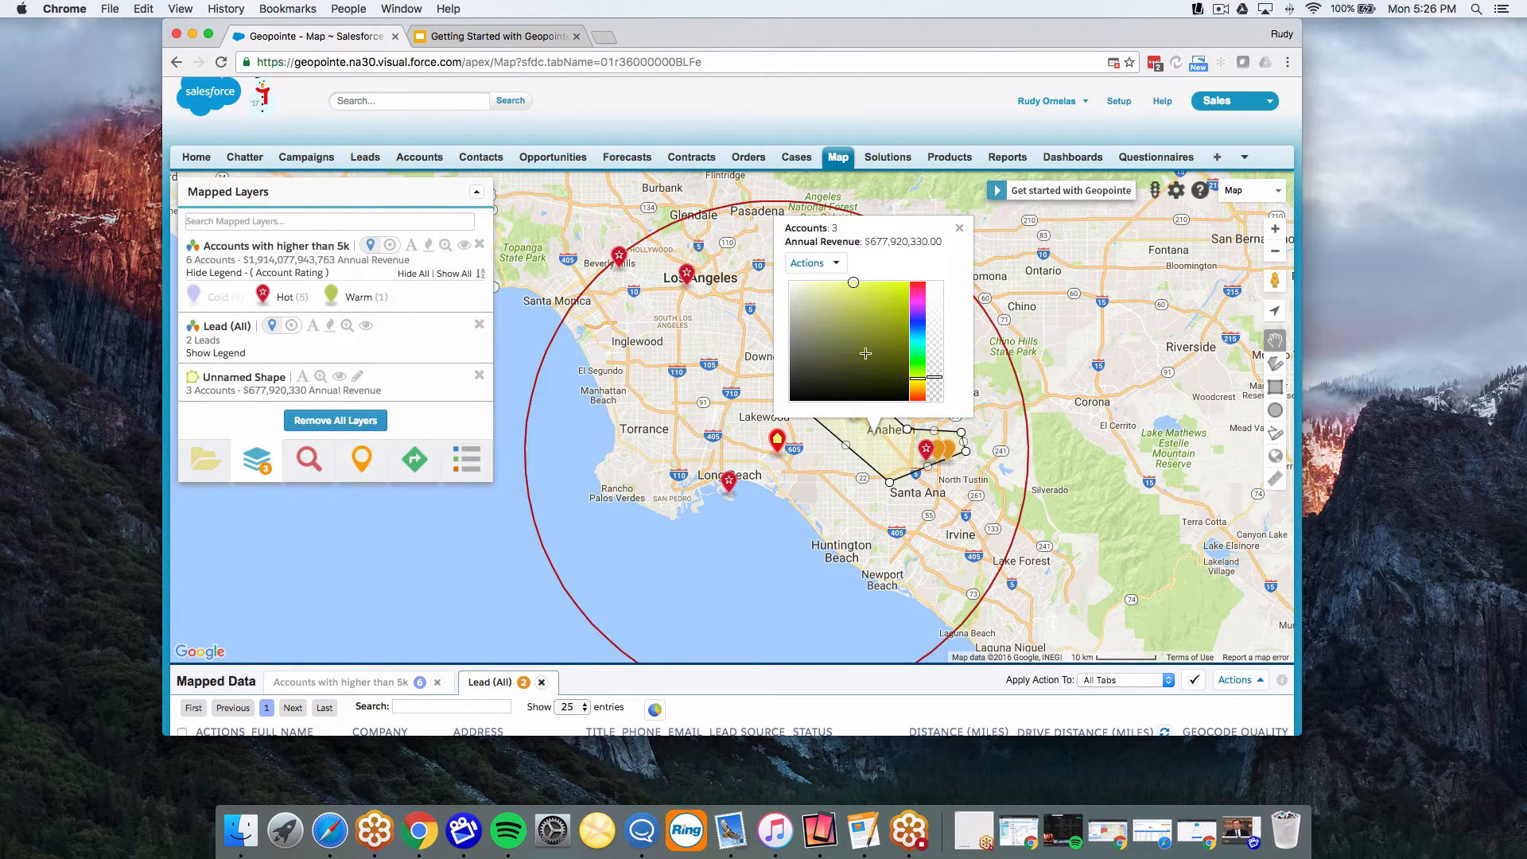
pyautogui.click(837, 264)
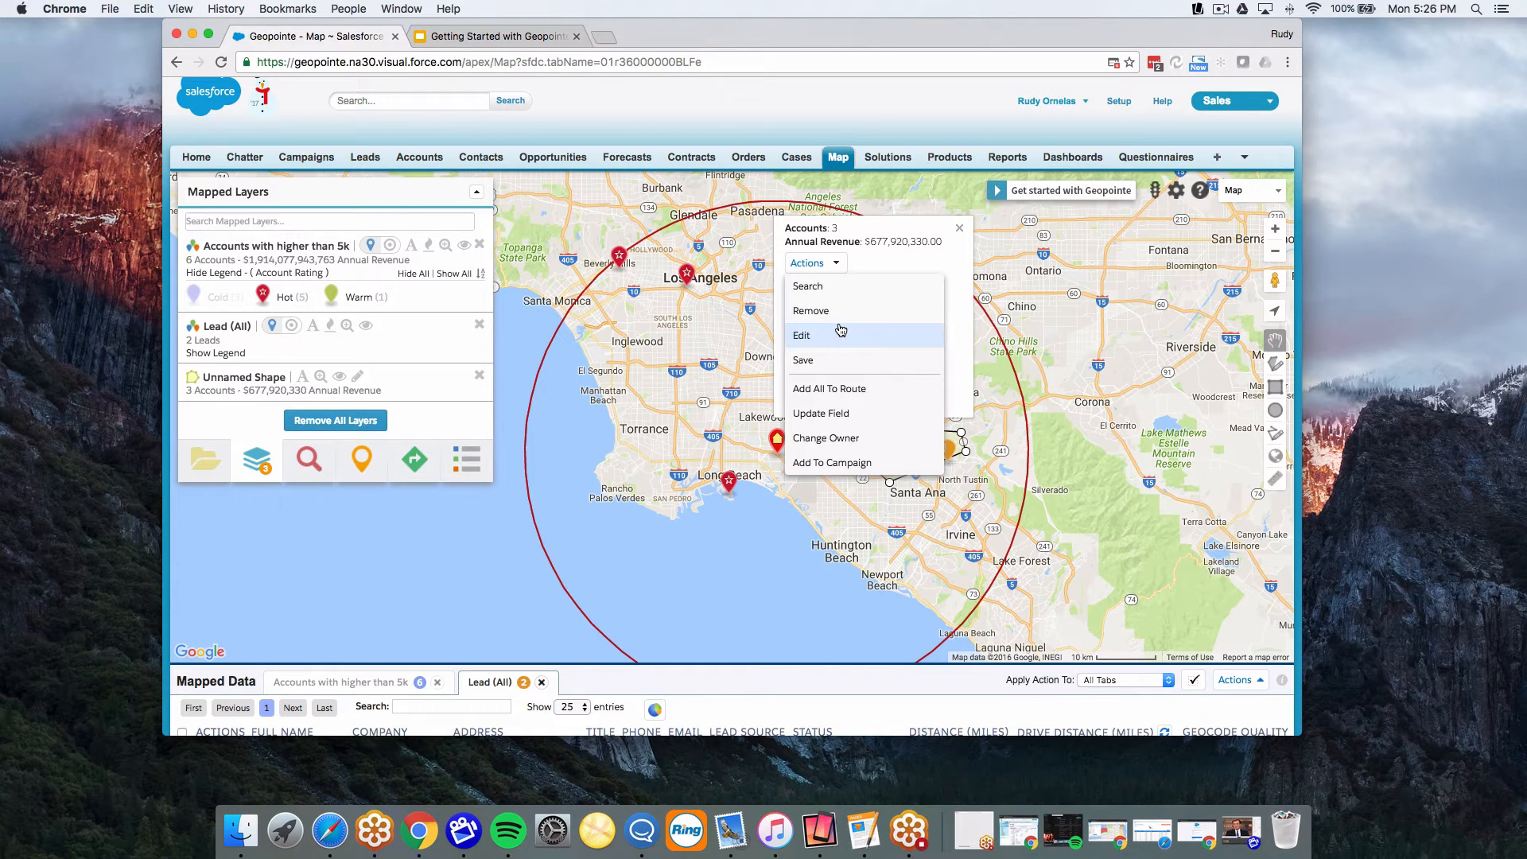
pyautogui.click(839, 392)
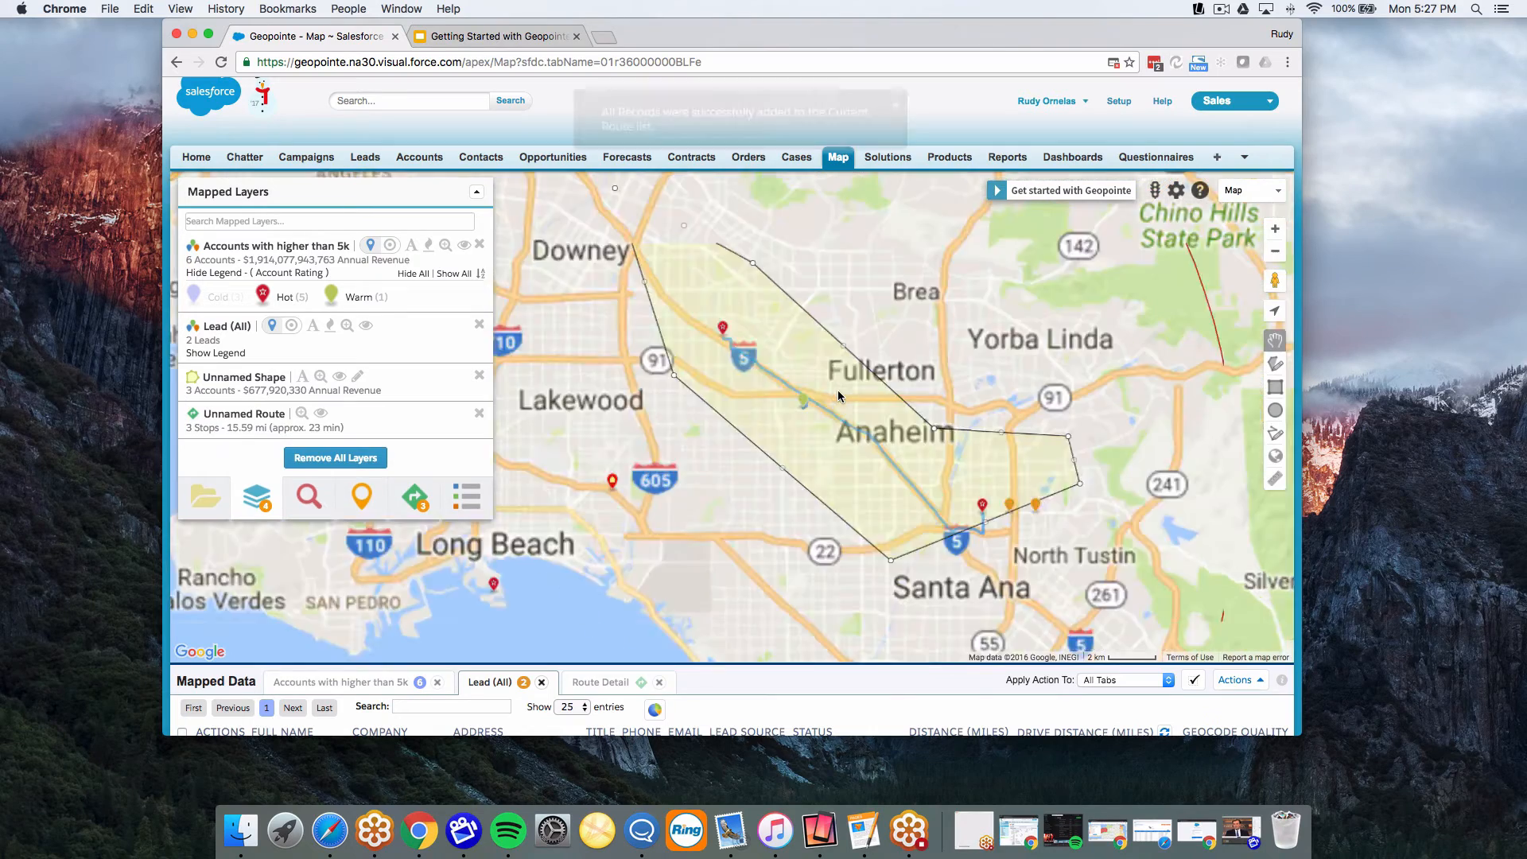
pyautogui.click(815, 246)
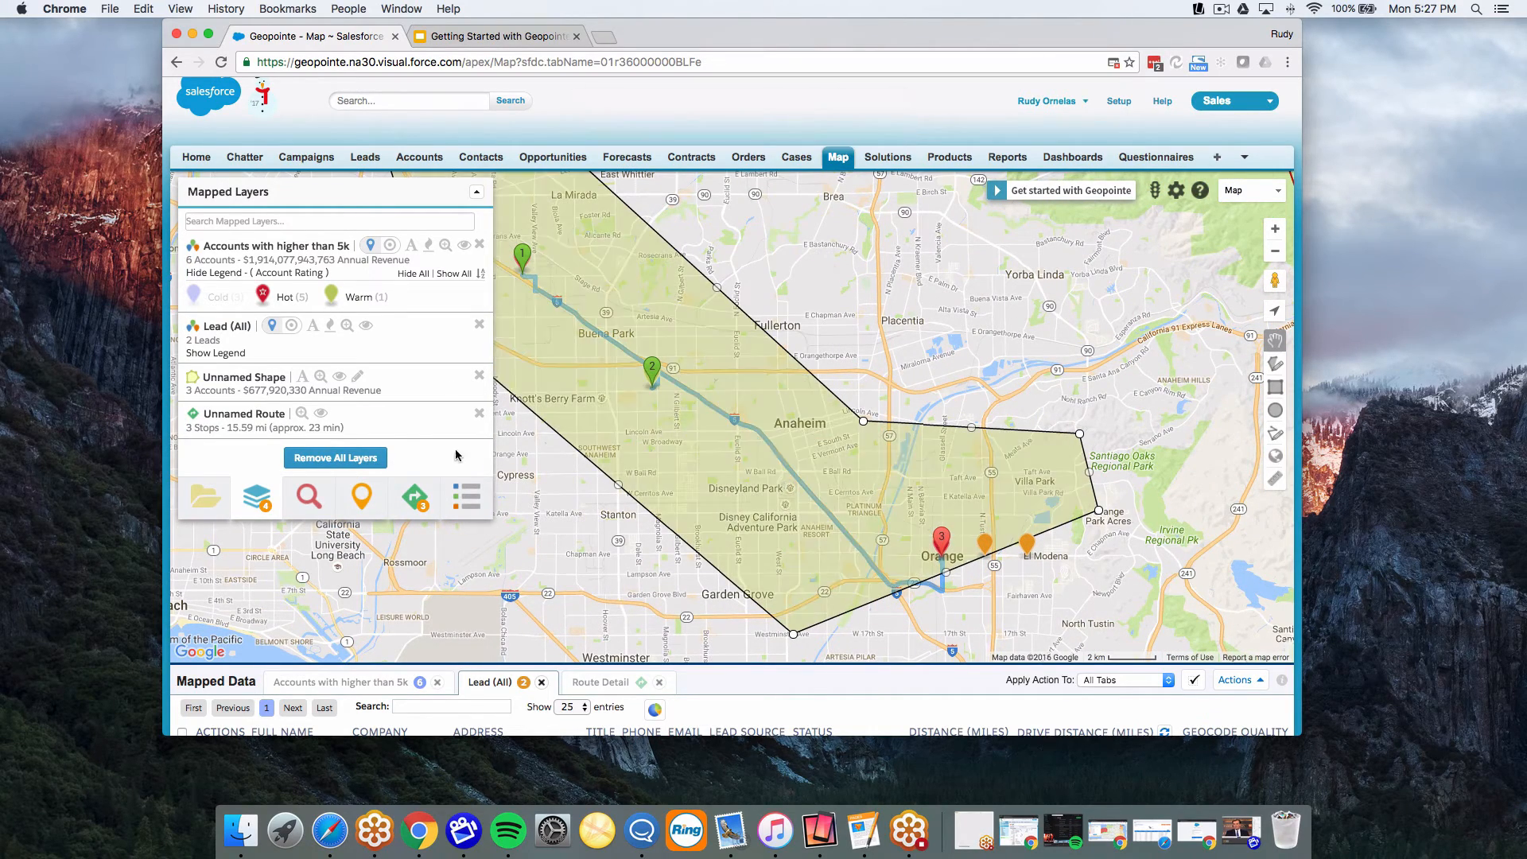
# Turn on optimization for the new route and look through the saved locations
pyautogui.click(415, 499)
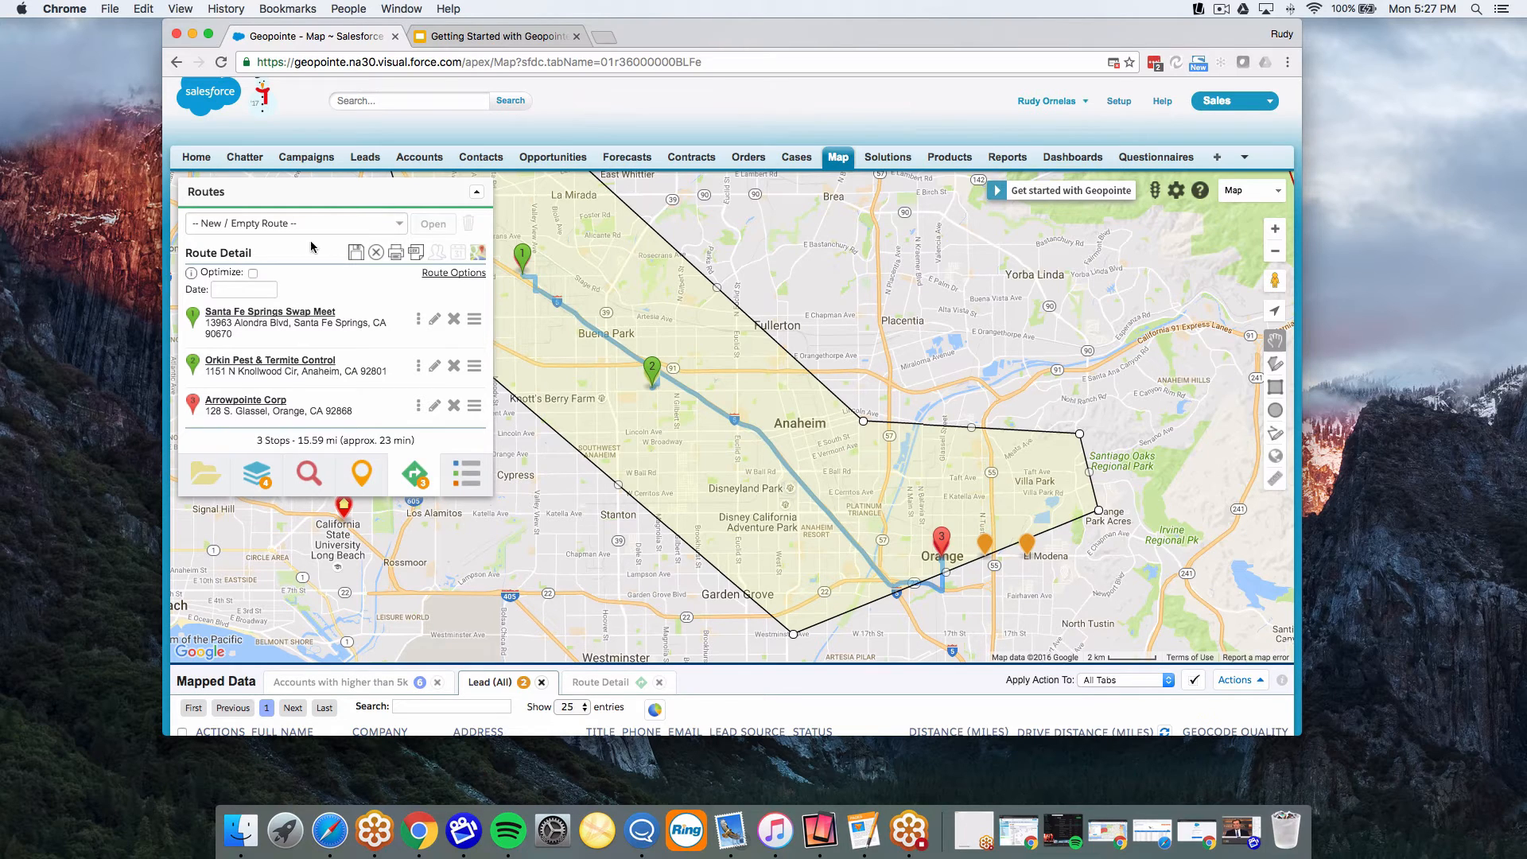
pyautogui.click(252, 274)
pyautogui.click(366, 477)
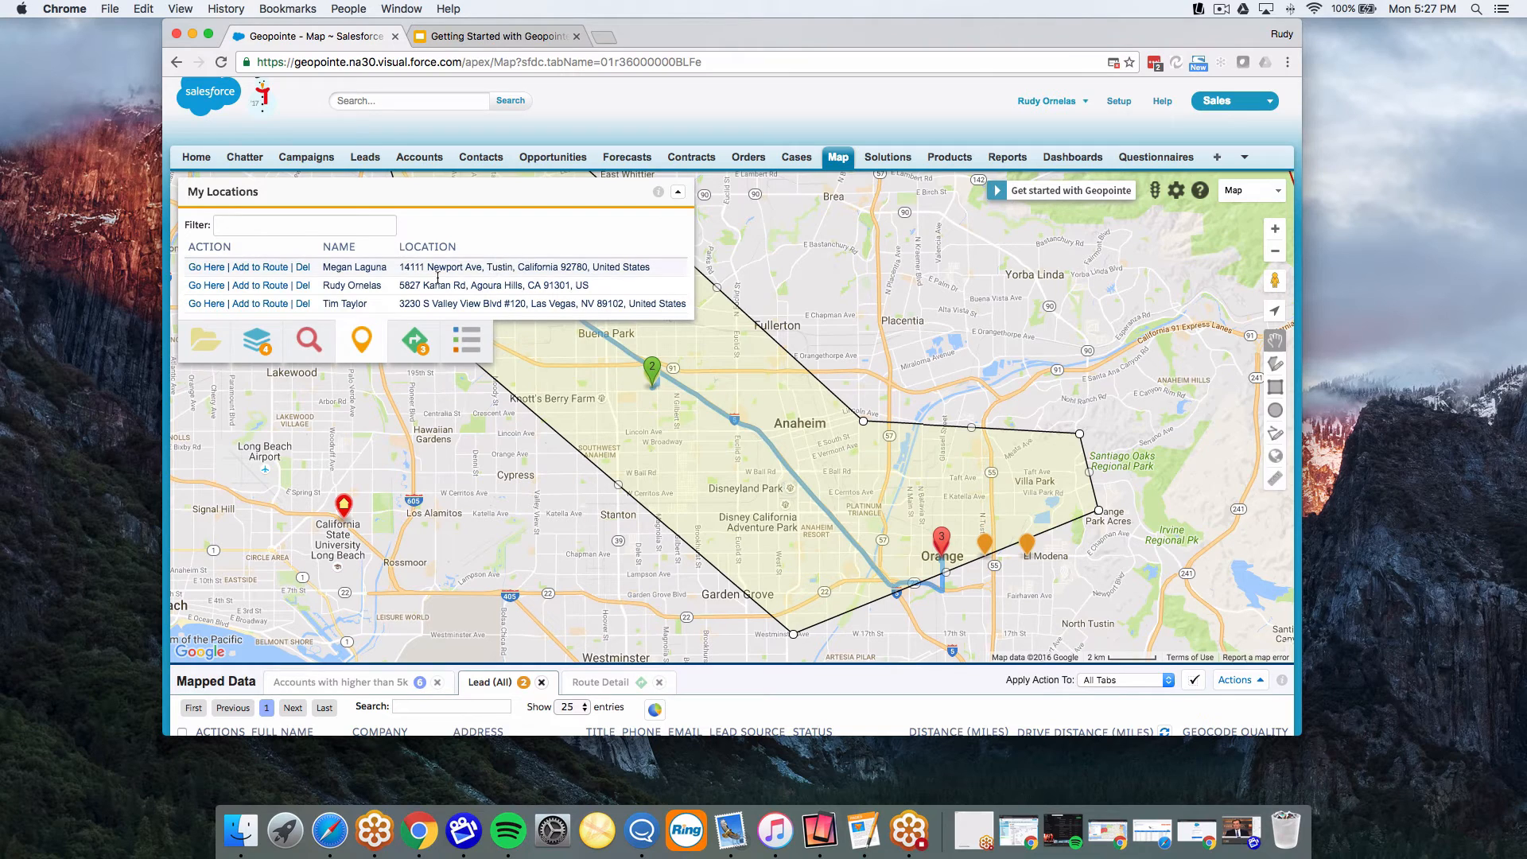
# Search addresses and places for "embassy suites" around the Anaheim section of the route
pyautogui.click(310, 348)
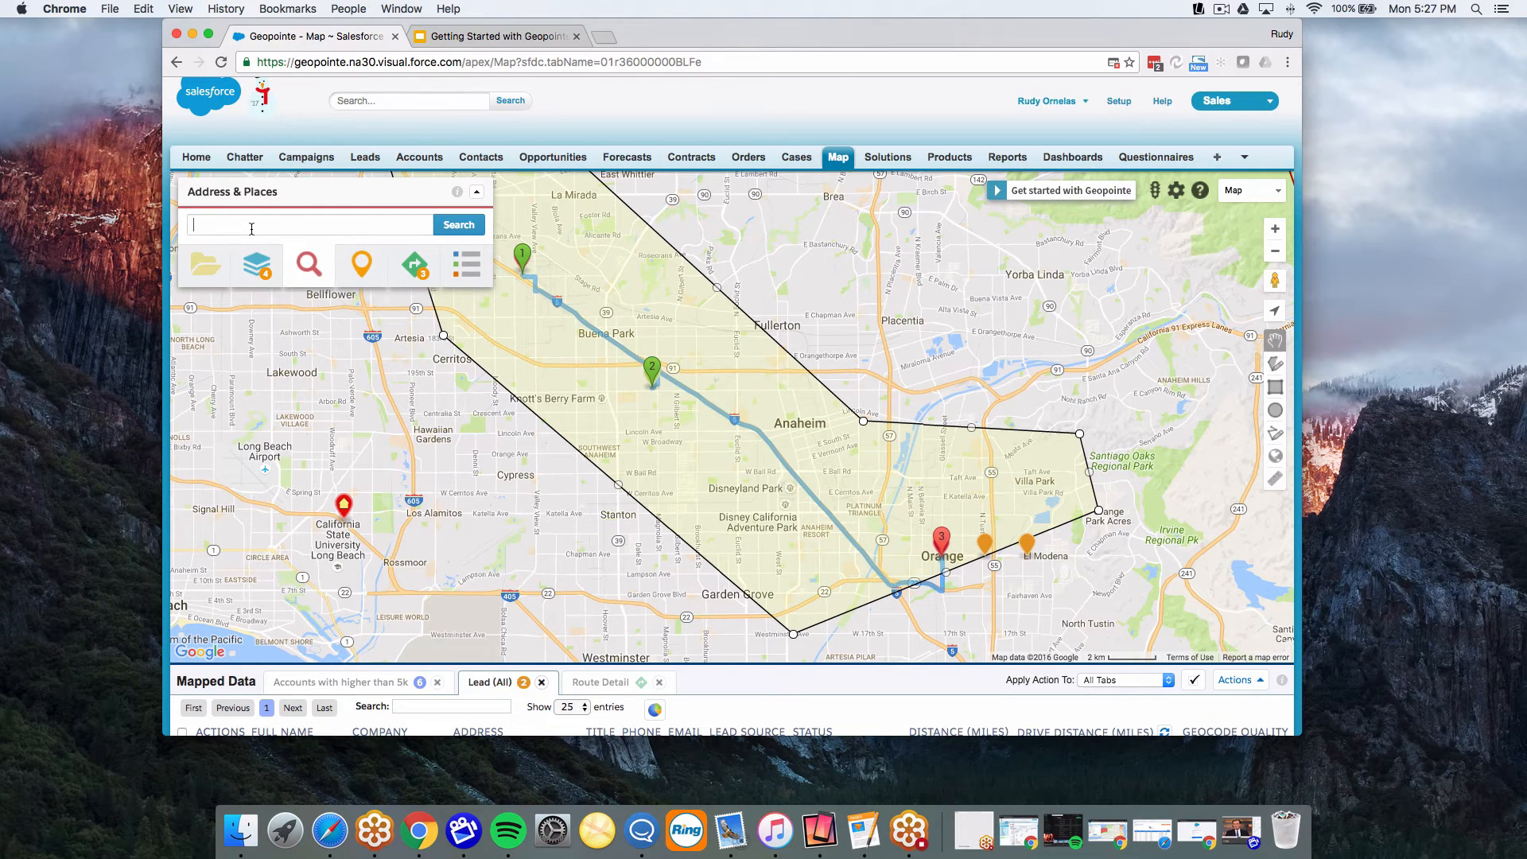
pyautogui.write('embass')
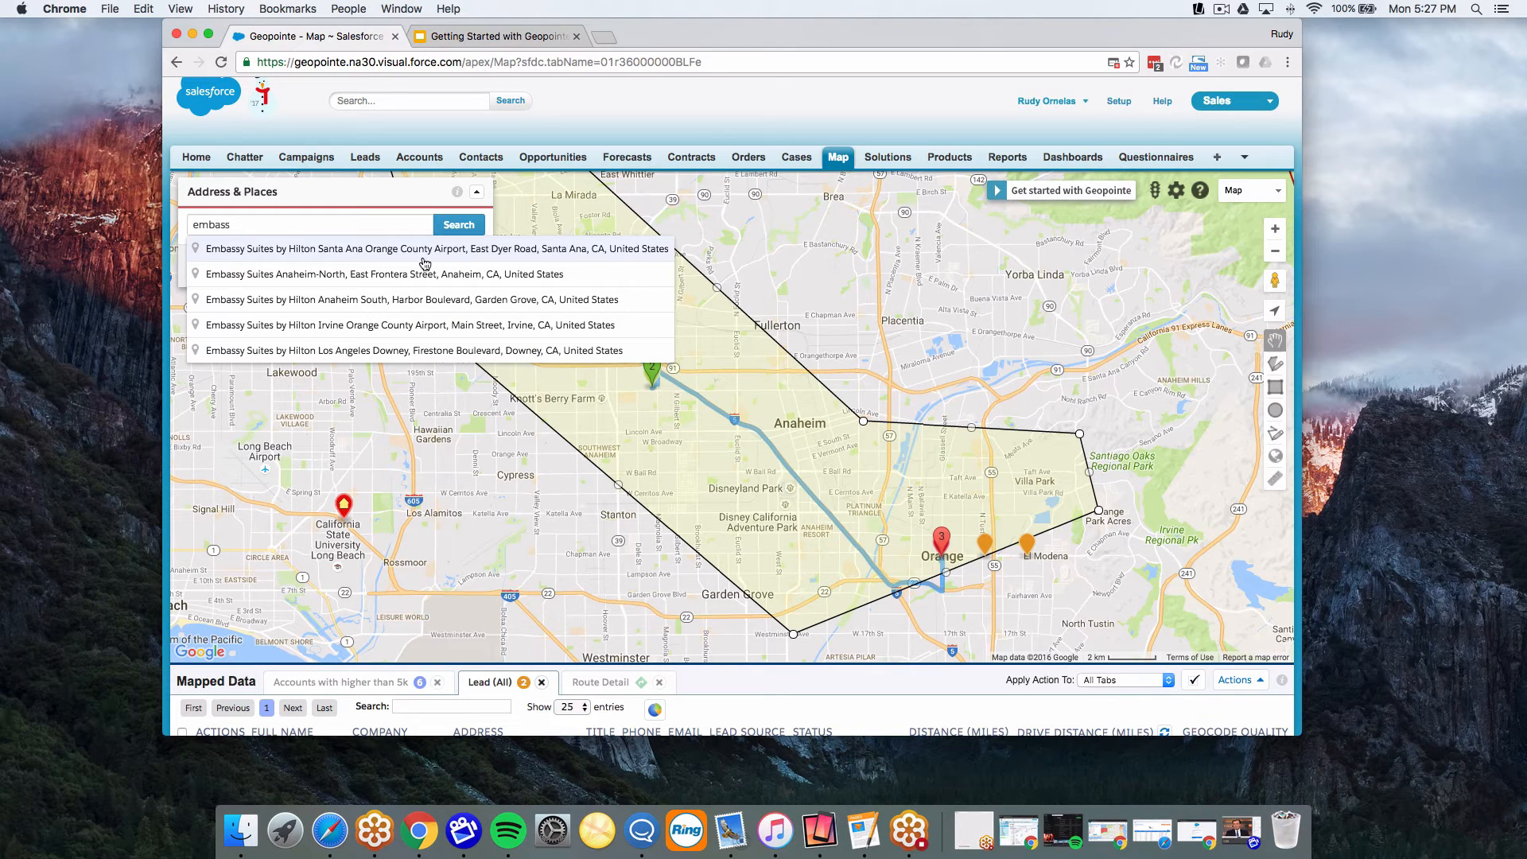
pyautogui.write('y')
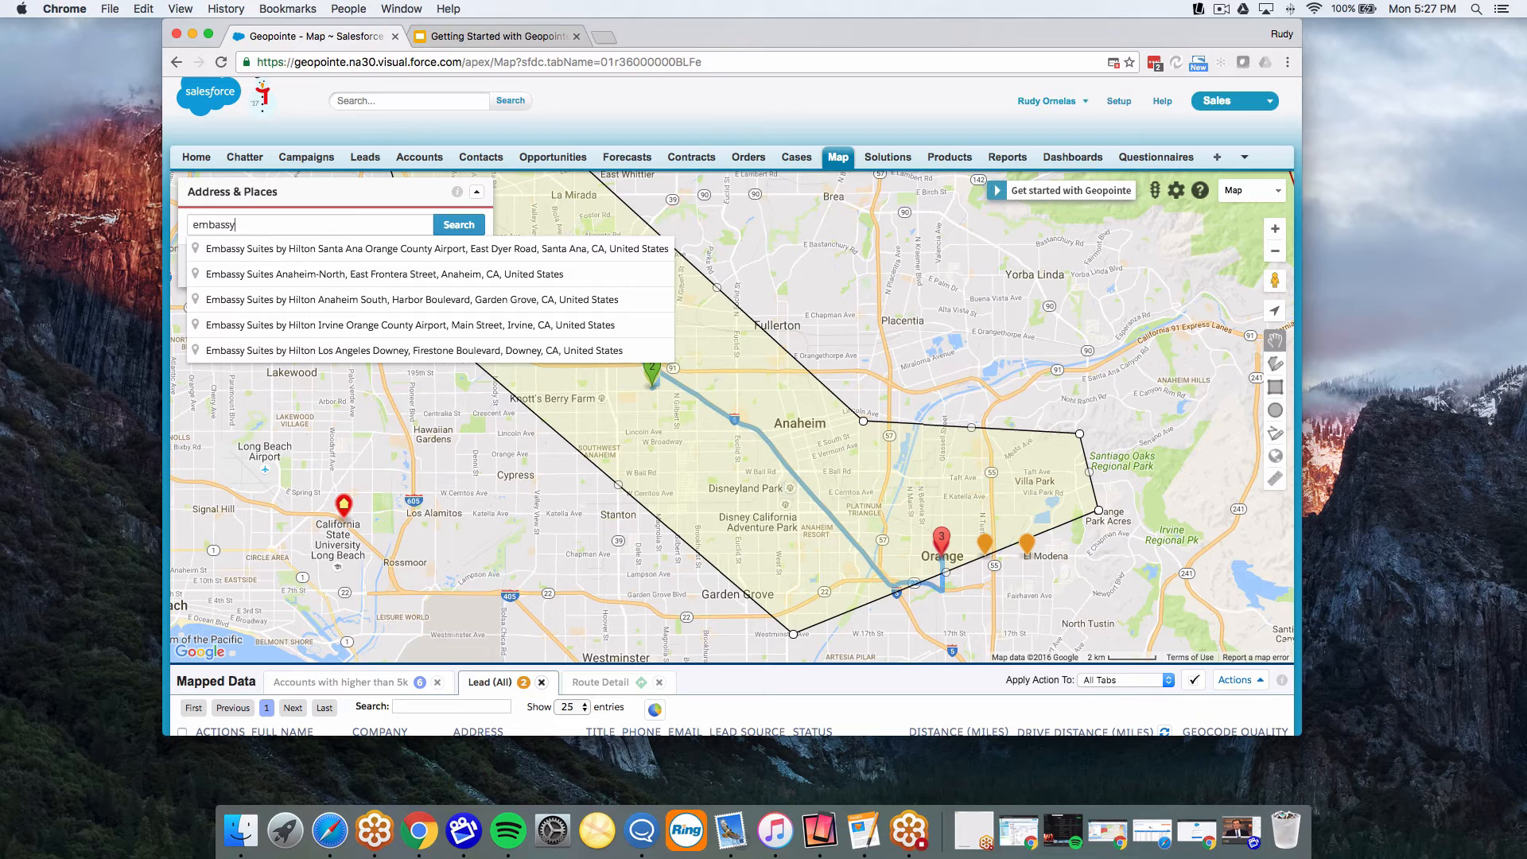
pyautogui.write(' suites')
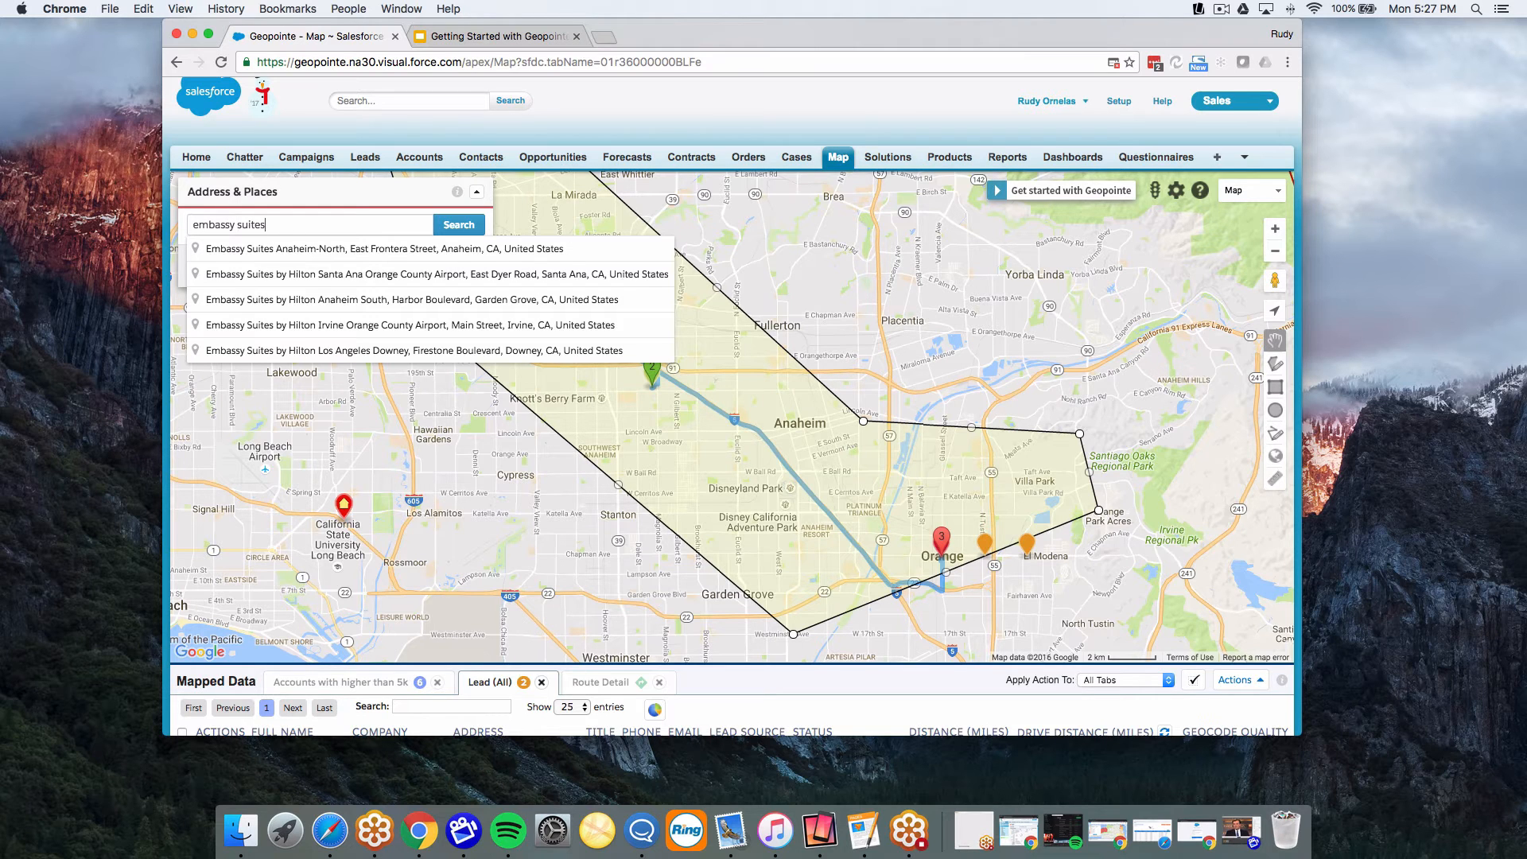
pyautogui.press('Return')
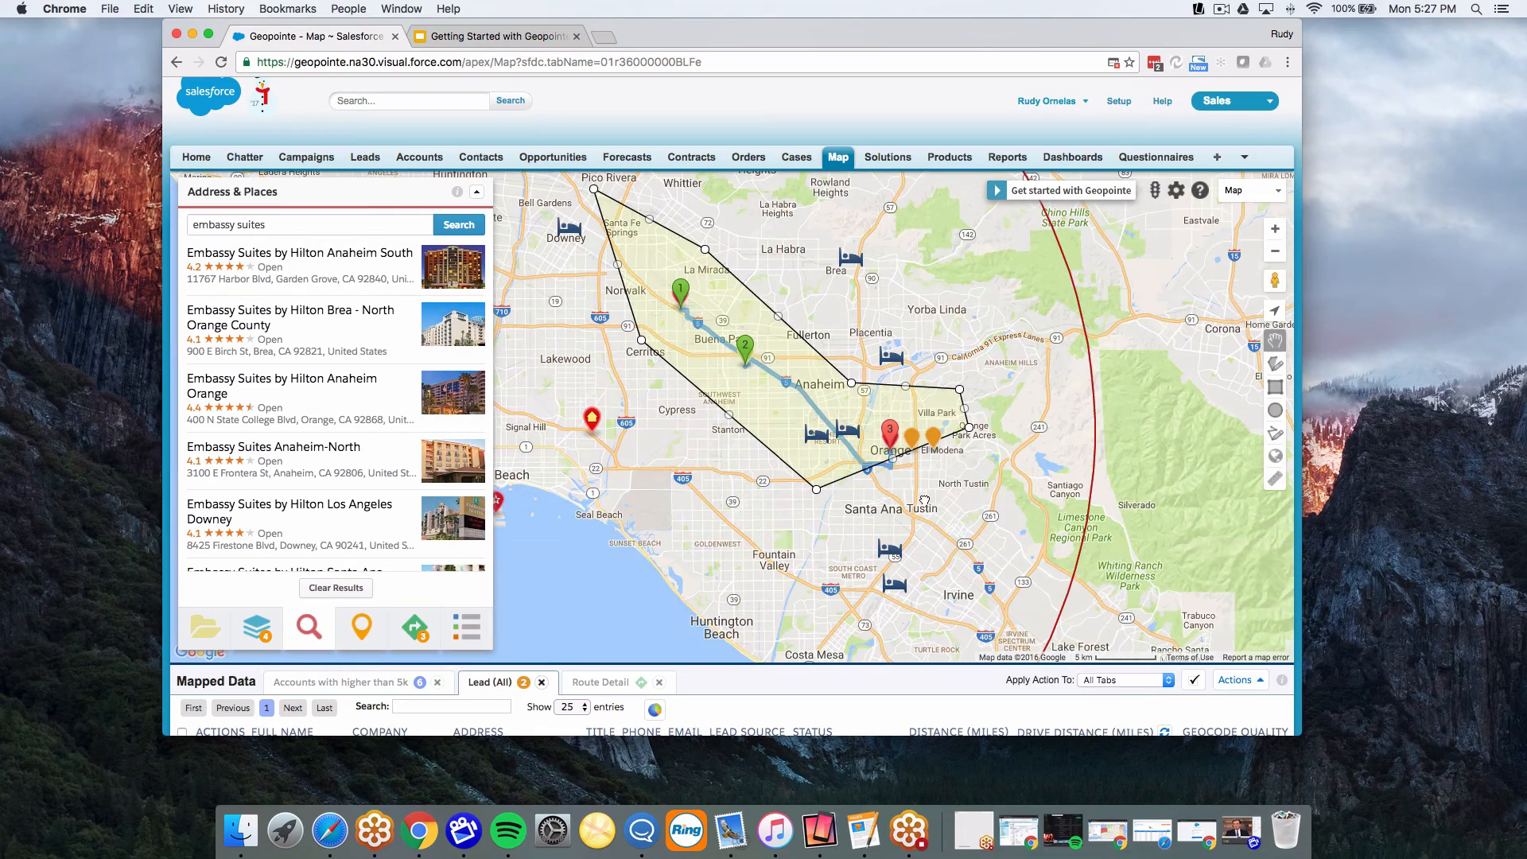
pyautogui.scroll(3, 923, 497)
pyautogui.moveTo(895, 506); pyautogui.dragTo(942, 563)
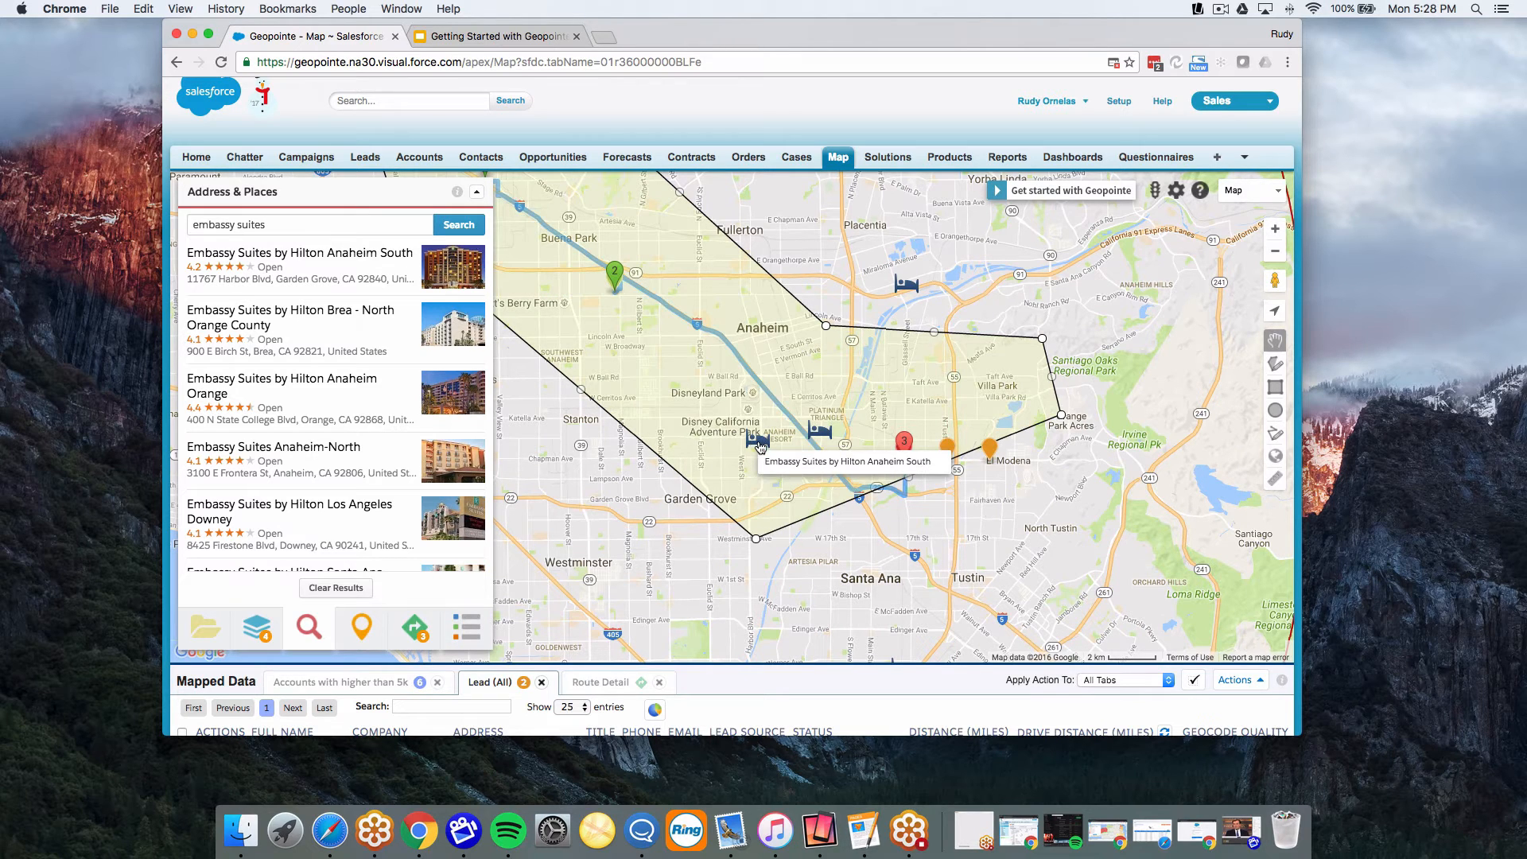
# Save Embassy Suites by Hilton Anaheim South to My Locations under its own name and clear the search results
pyautogui.click(757, 439)
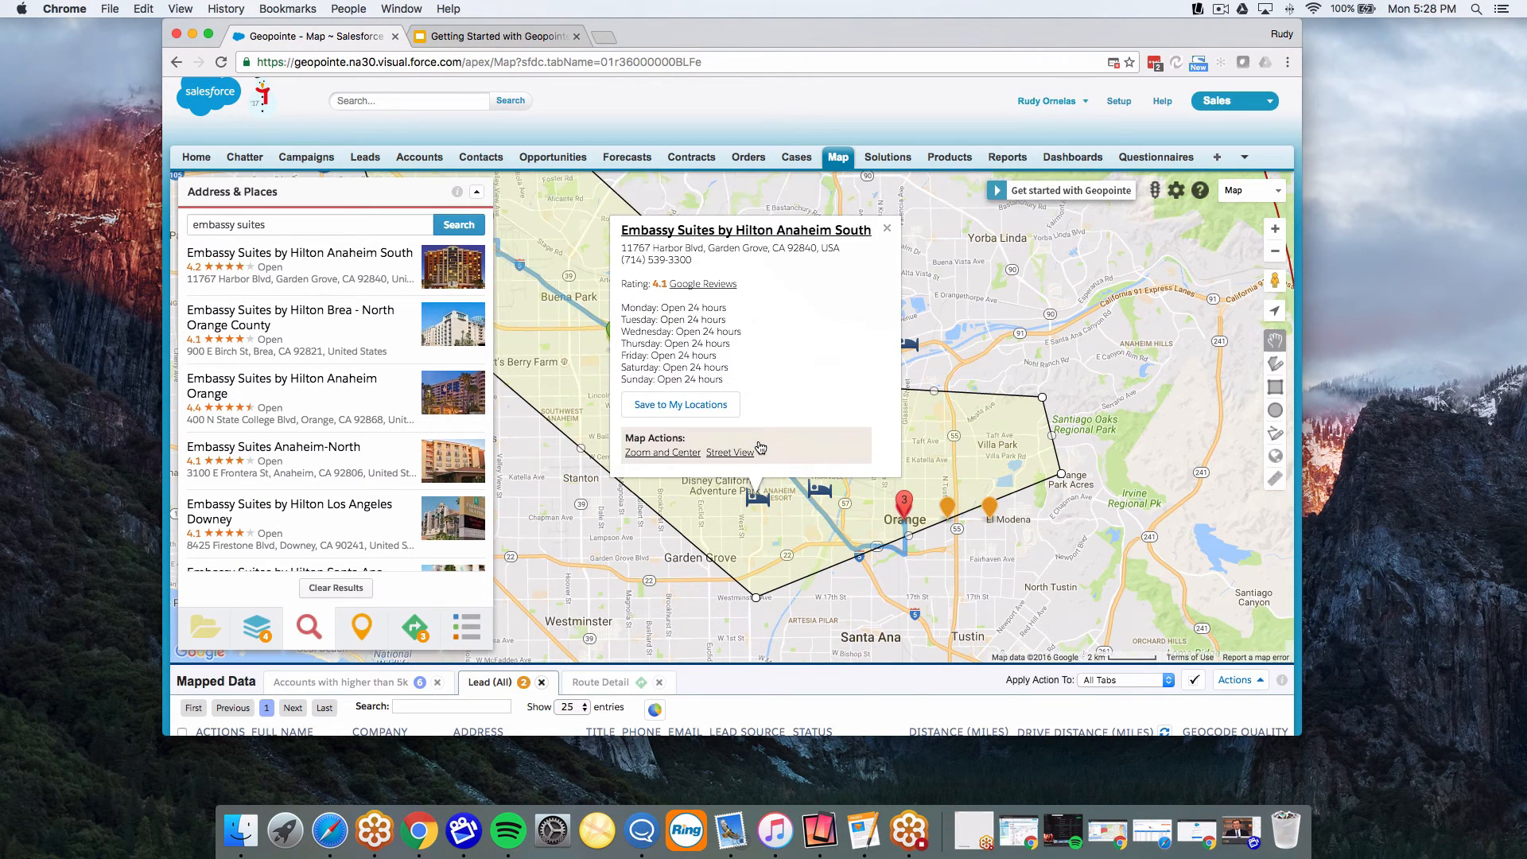
pyautogui.click(685, 404)
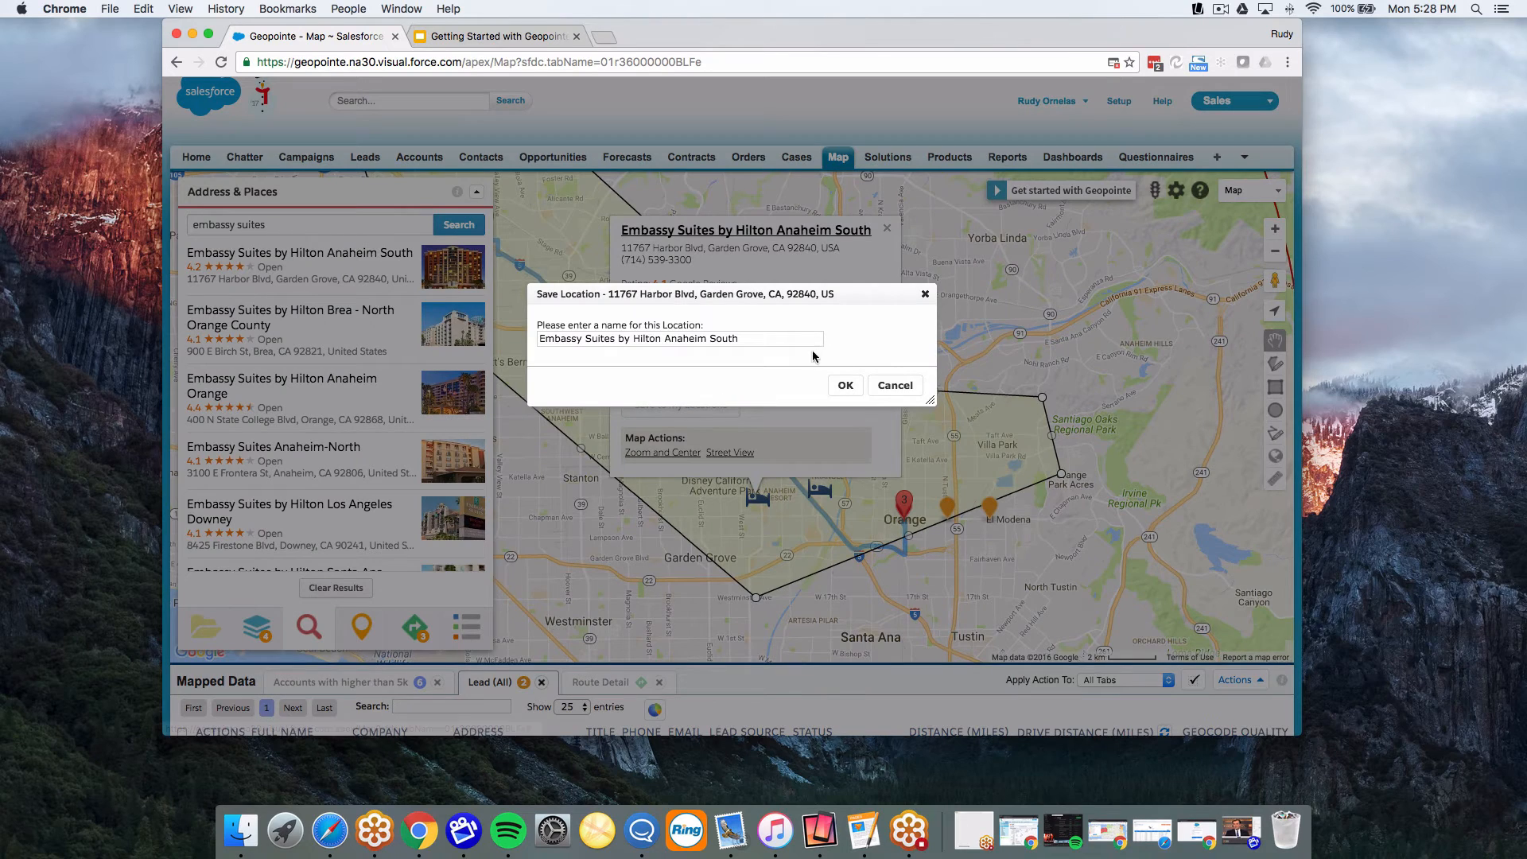
pyautogui.click(848, 388)
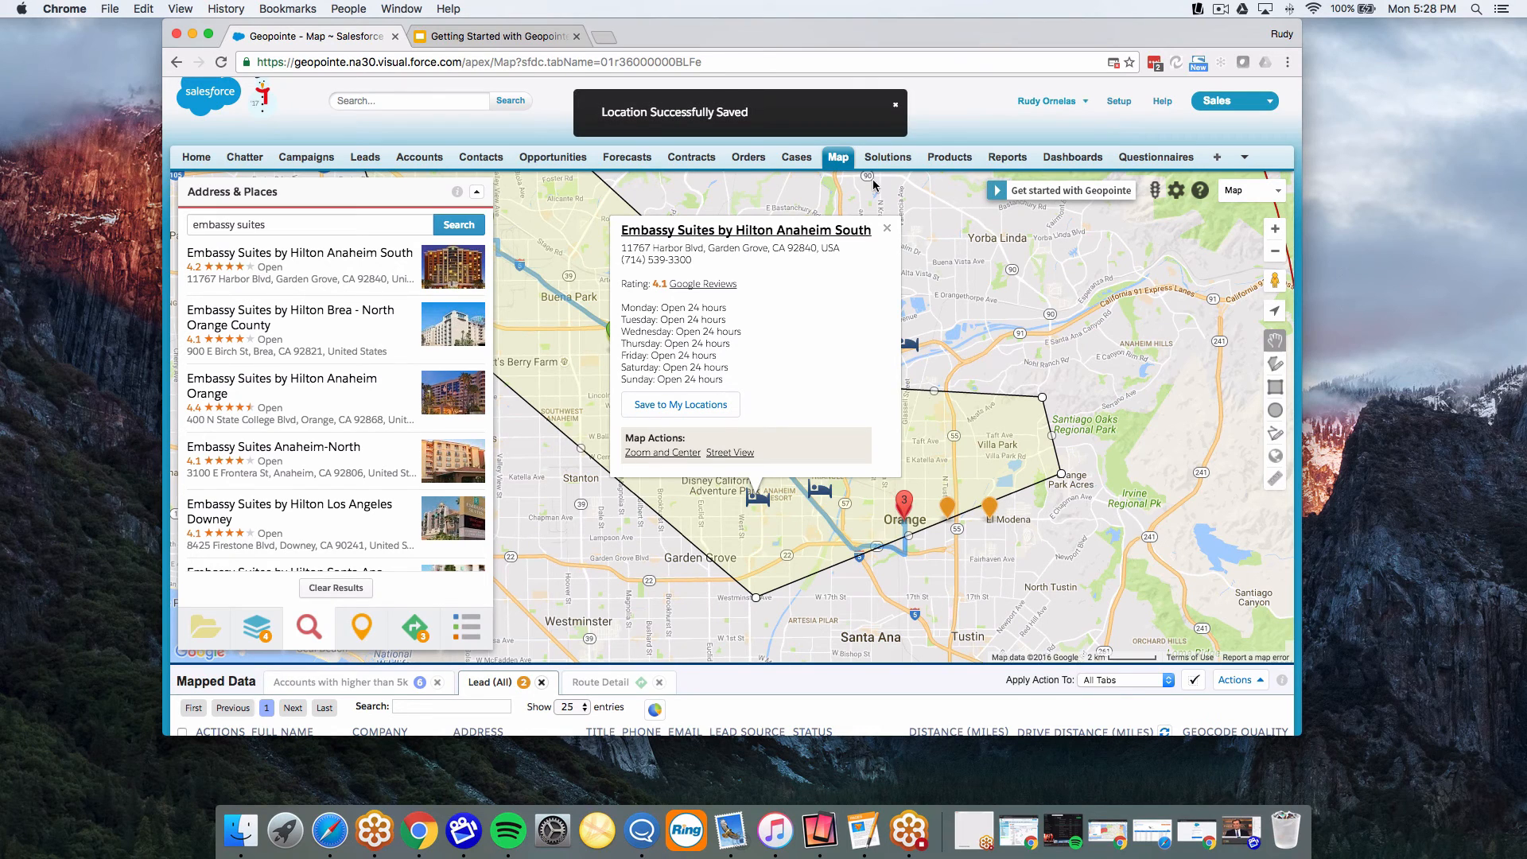
pyautogui.click(887, 229)
pyautogui.click(337, 591)
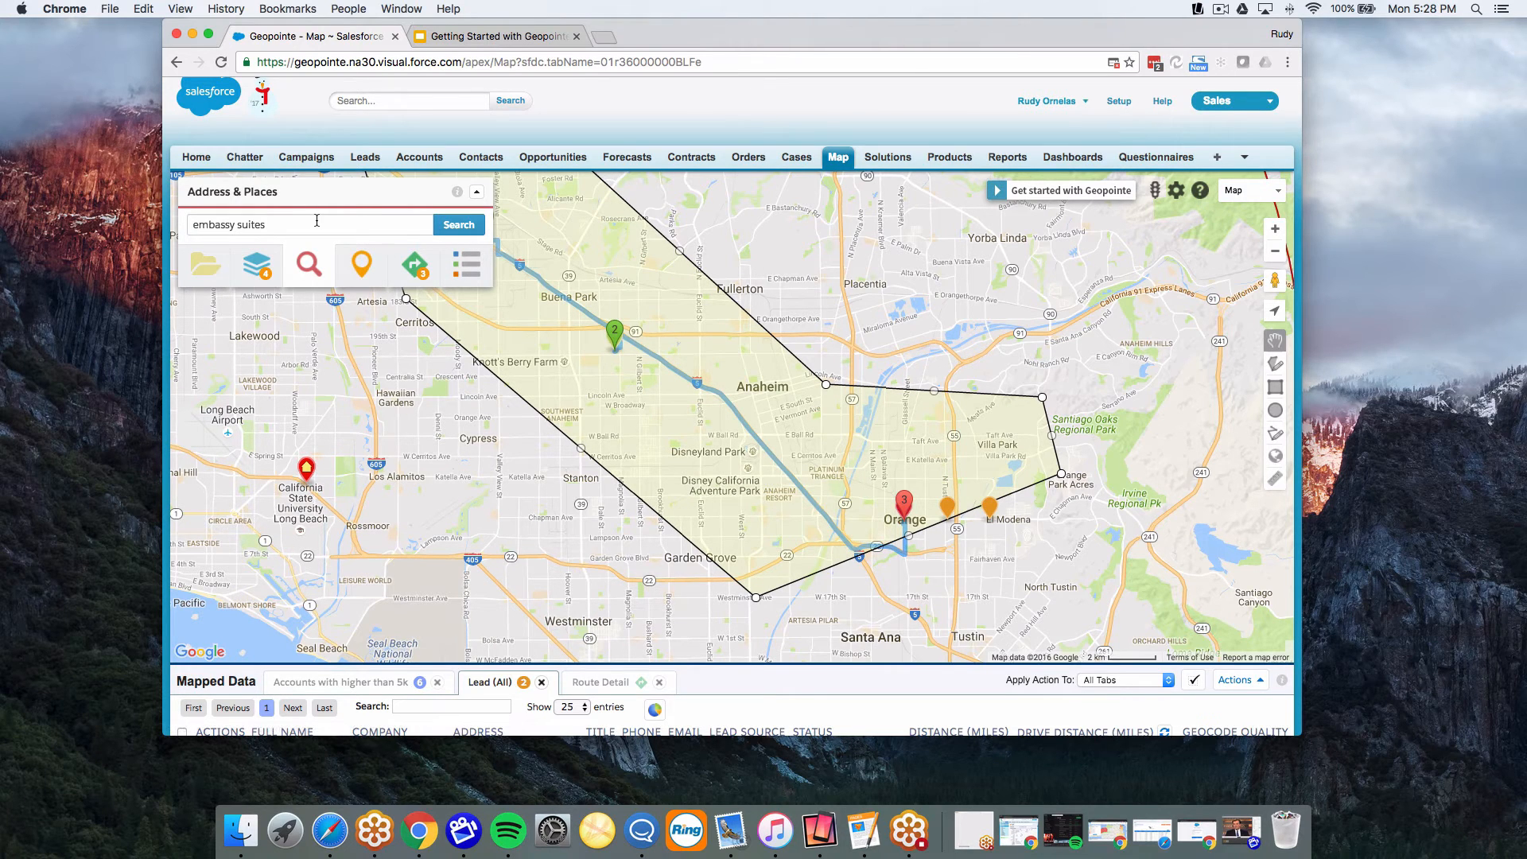
# Add the saved Embassy Suites by Hilton Anaheim South location to the current route twice
pyautogui.click(356, 265)
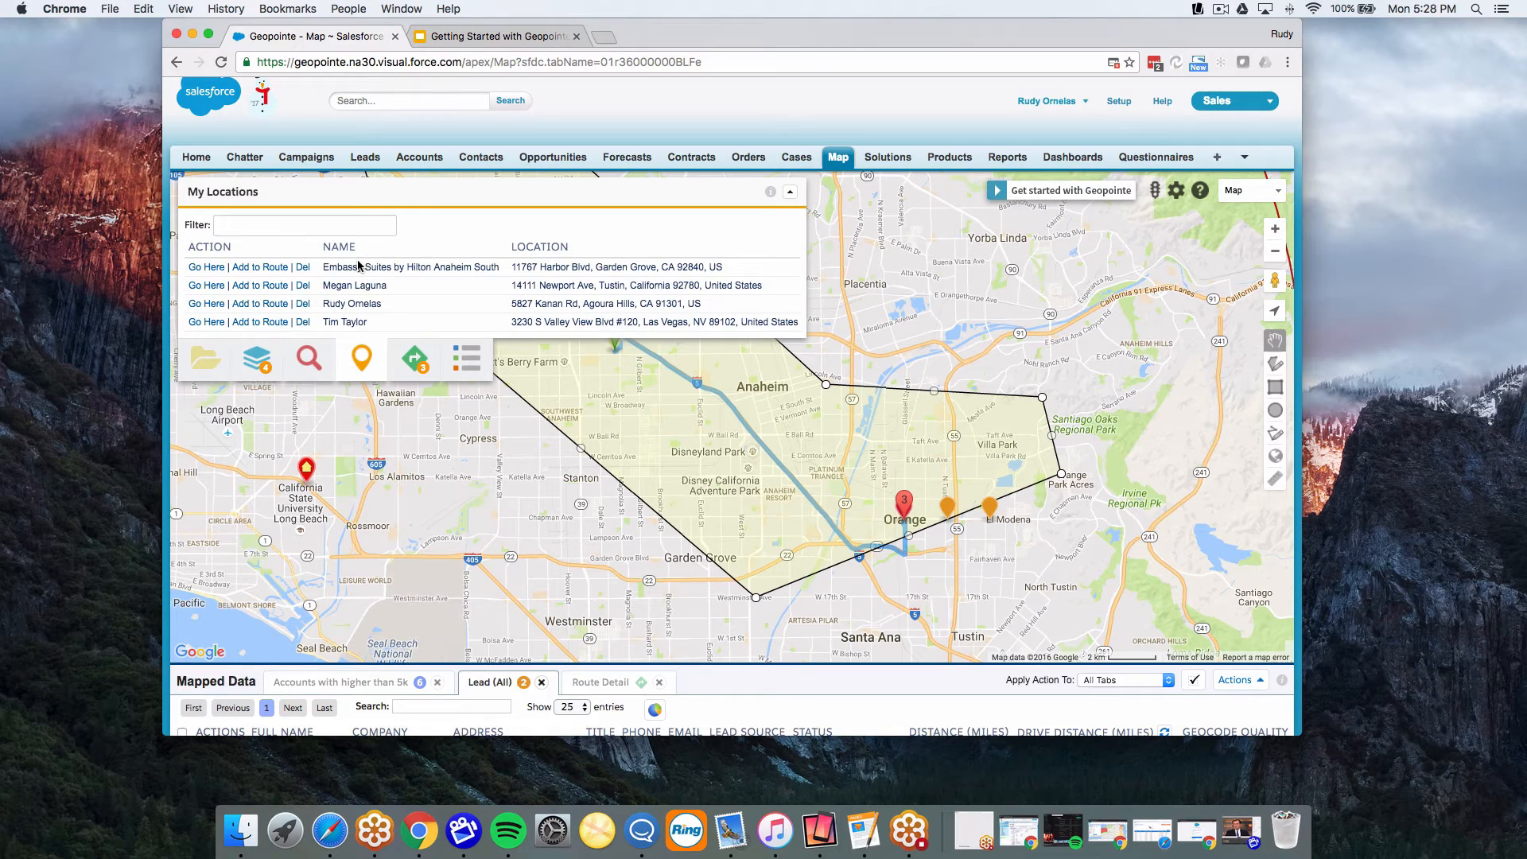
pyautogui.click(311, 362)
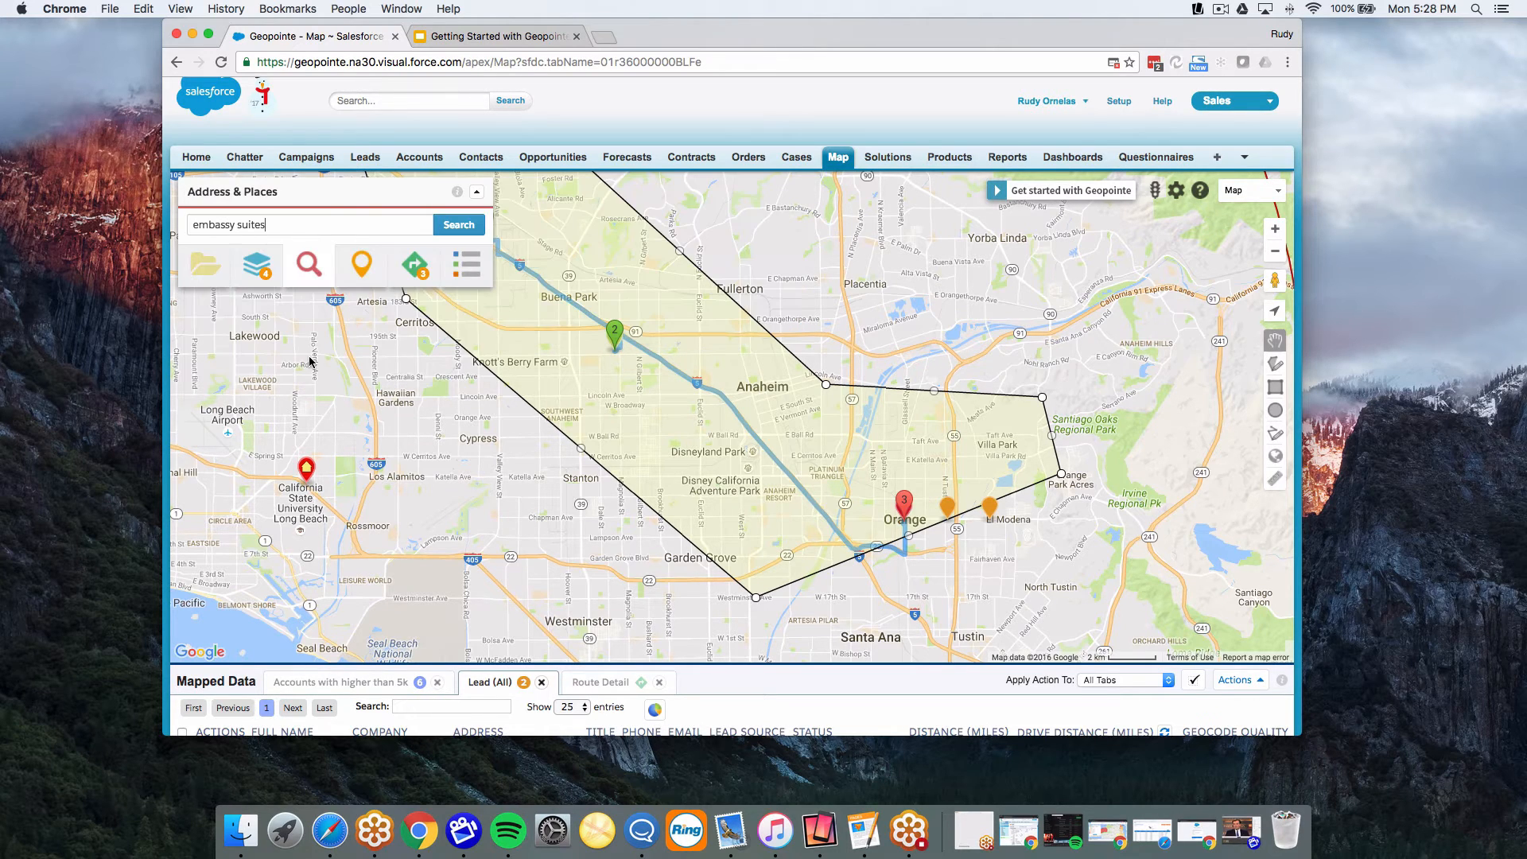
pyautogui.click(362, 275)
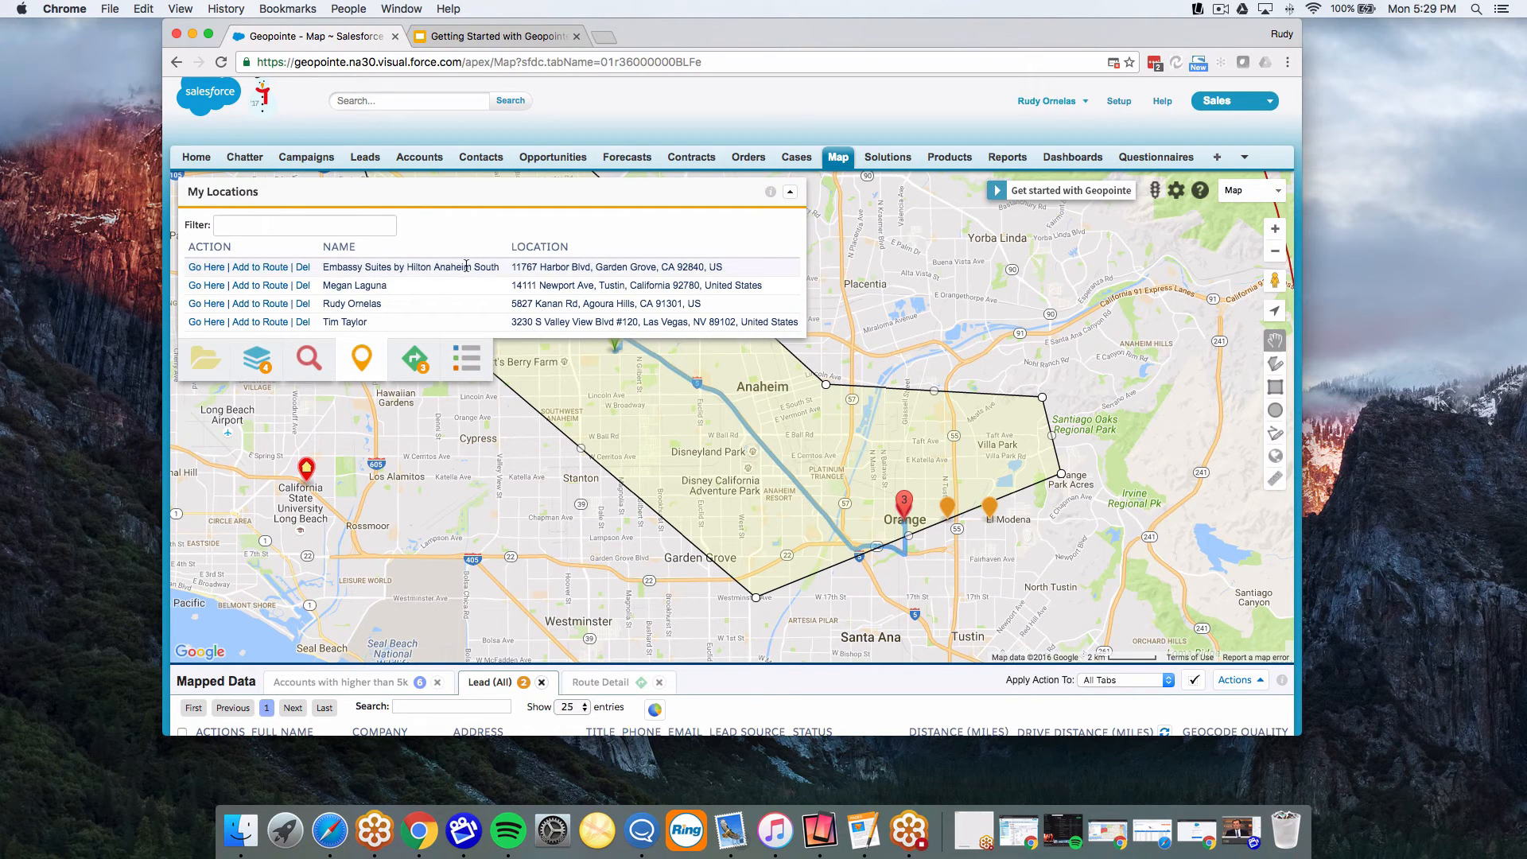
pyautogui.click(262, 269)
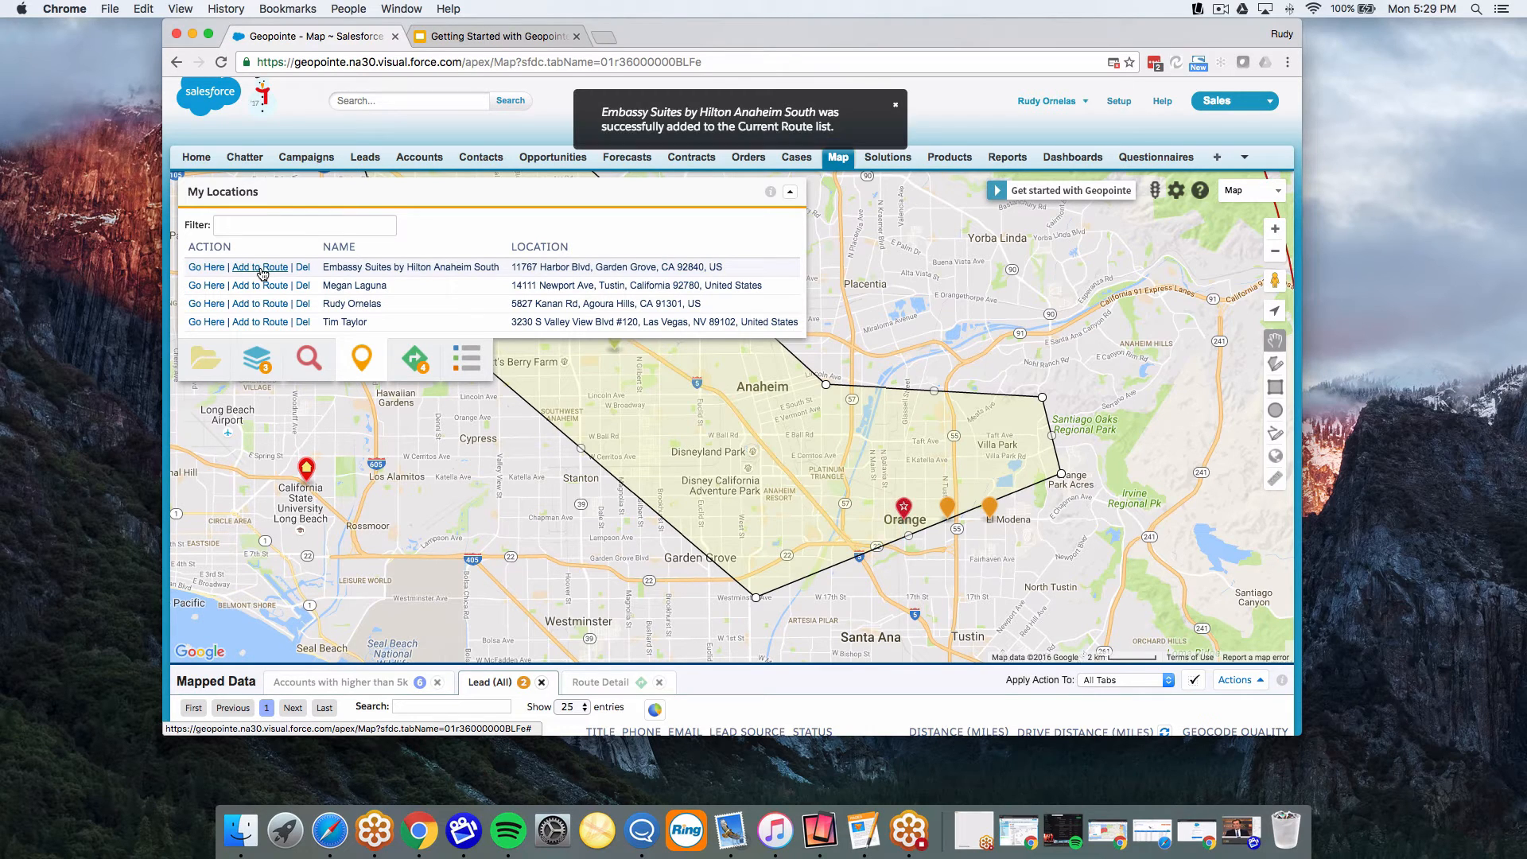
pyautogui.click(261, 271)
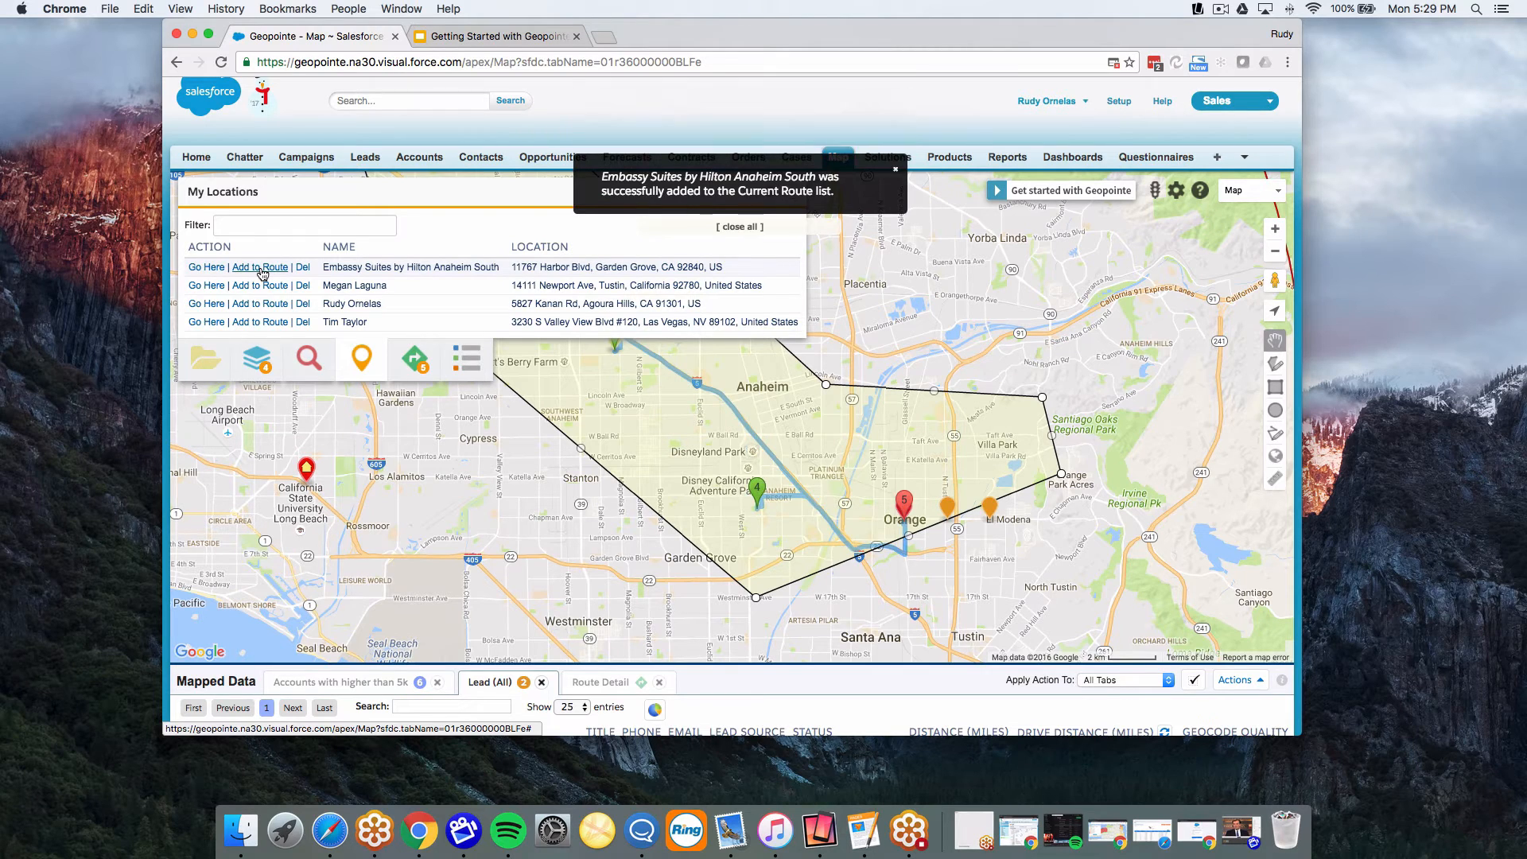
# Move one Embassy Suites stop to the top of the route and the other to the bottom
pyautogui.click(421, 365)
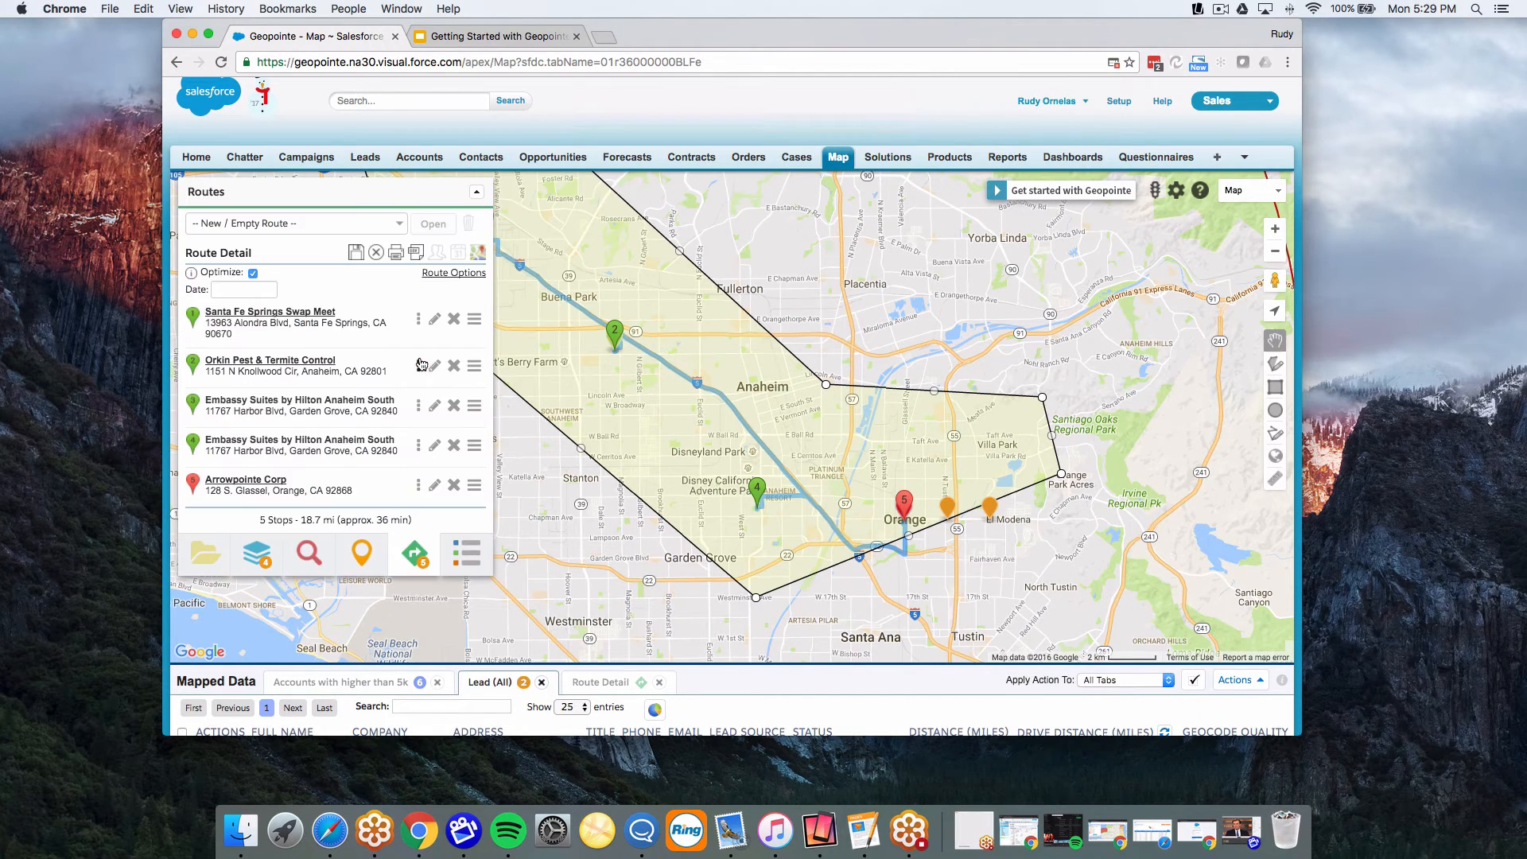
pyautogui.scroll(-1, 388, 404)
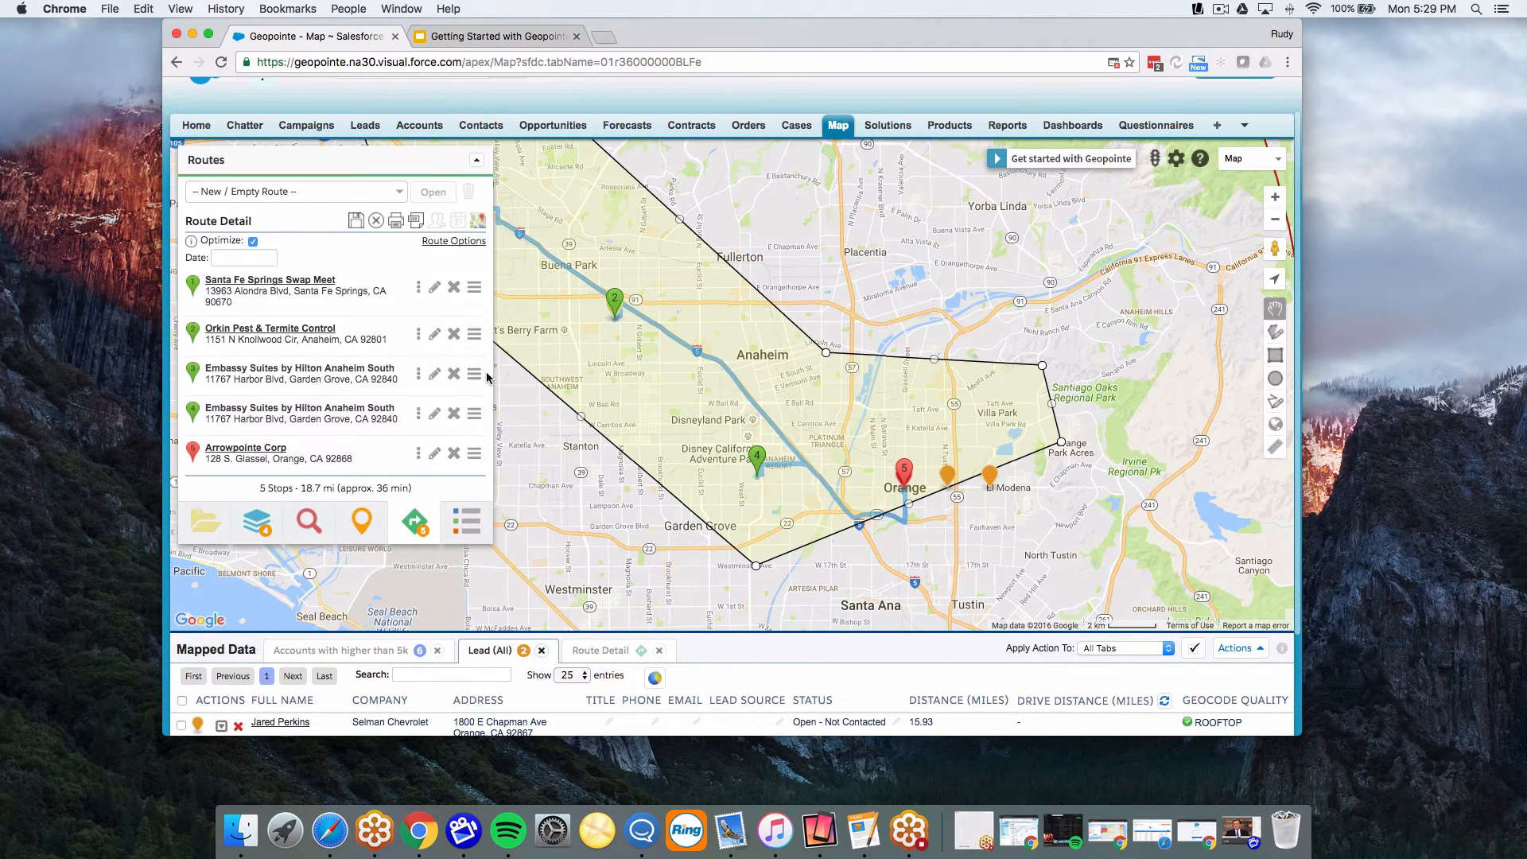
pyautogui.click(419, 375)
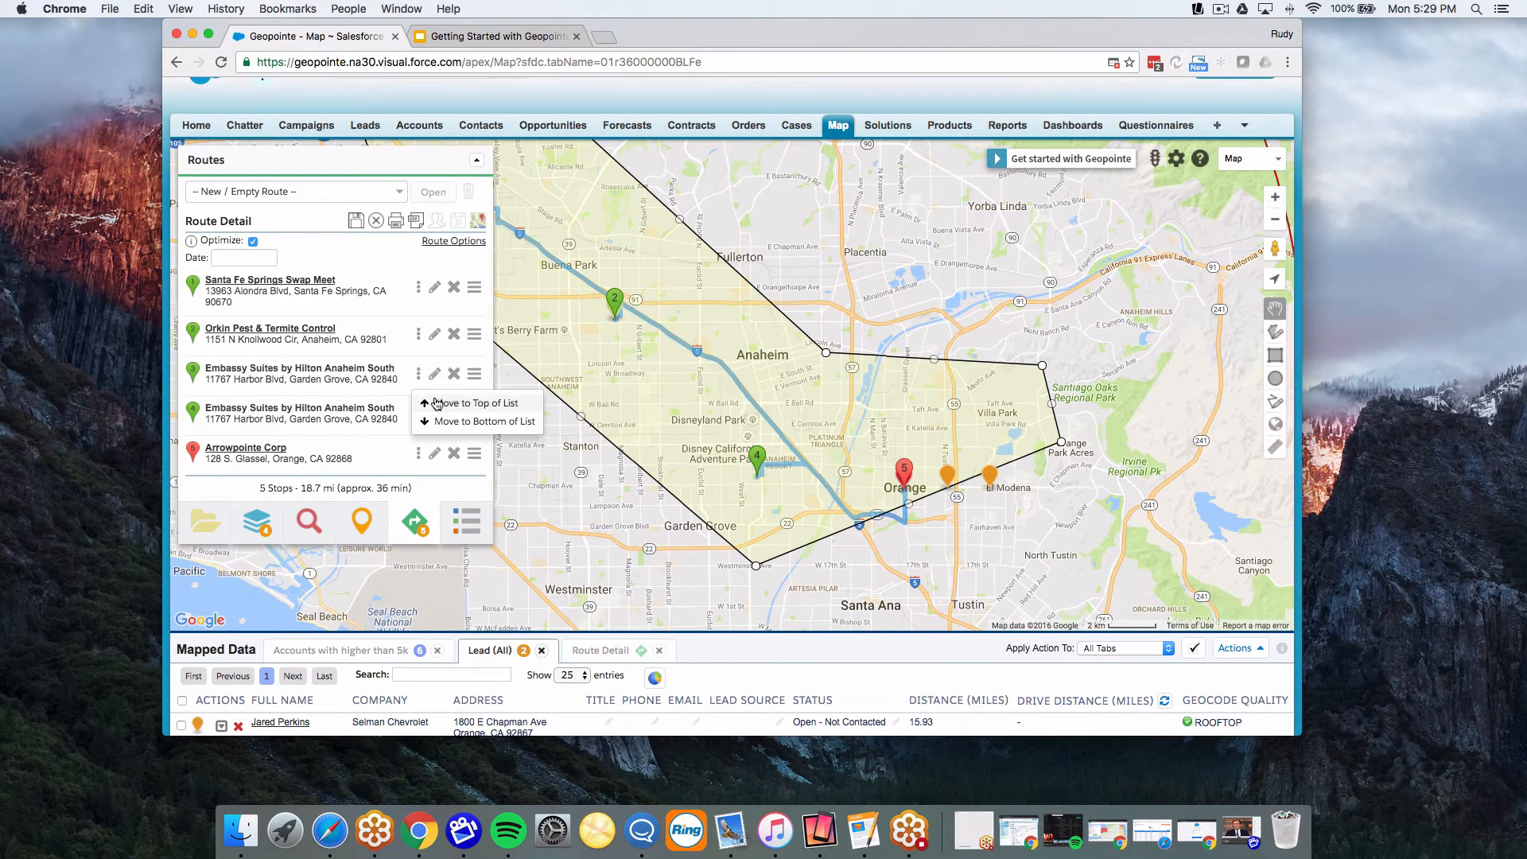
pyautogui.click(439, 402)
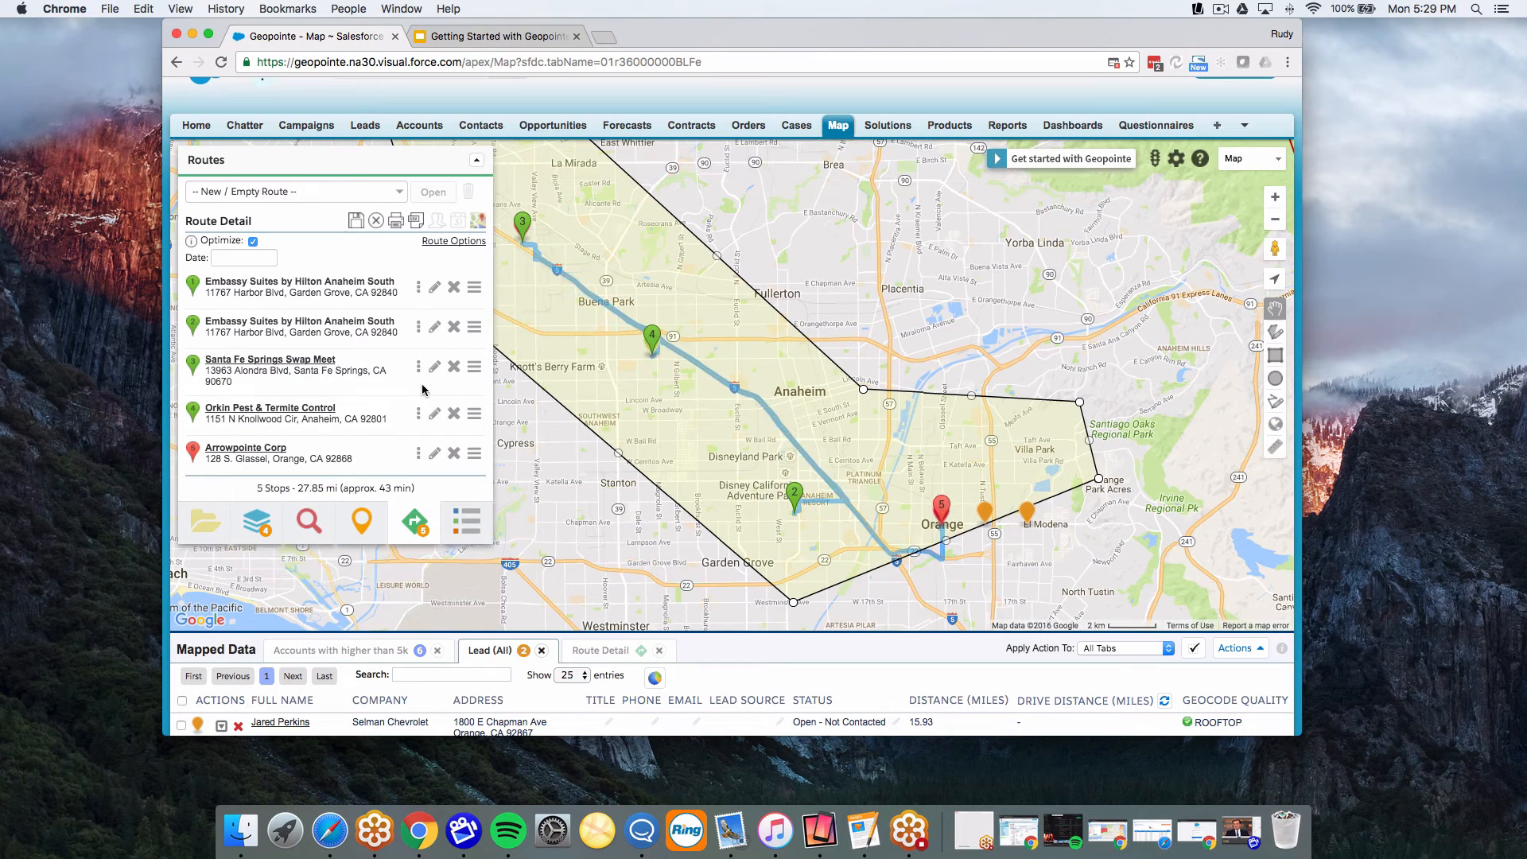
pyautogui.click(419, 328)
pyautogui.click(478, 374)
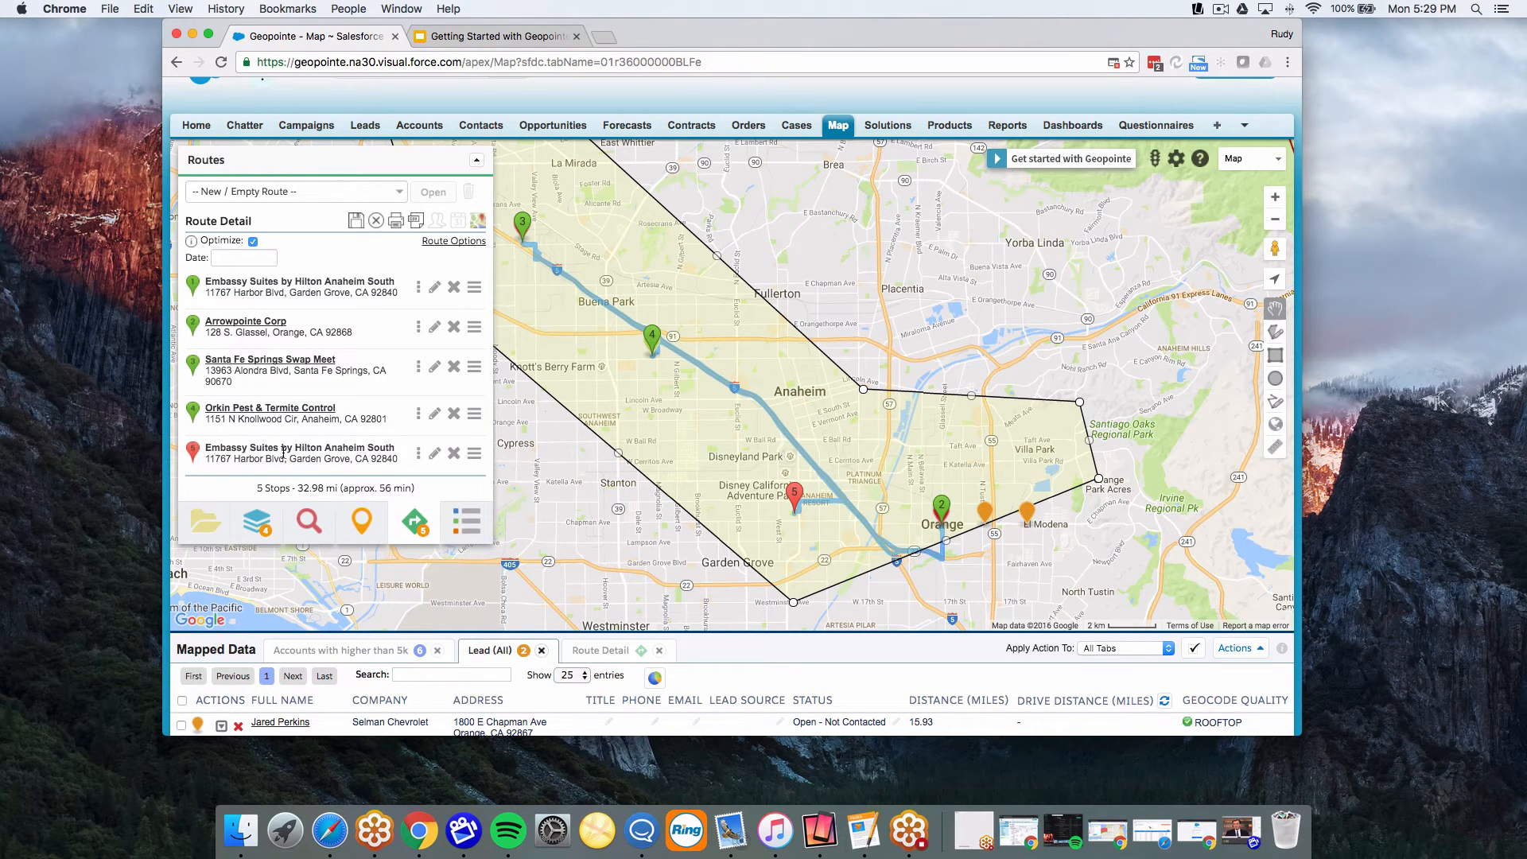
# Turn off route optimization and save the route as "OC Trip Dec 1"
pyautogui.click(253, 242)
pyautogui.click(355, 221)
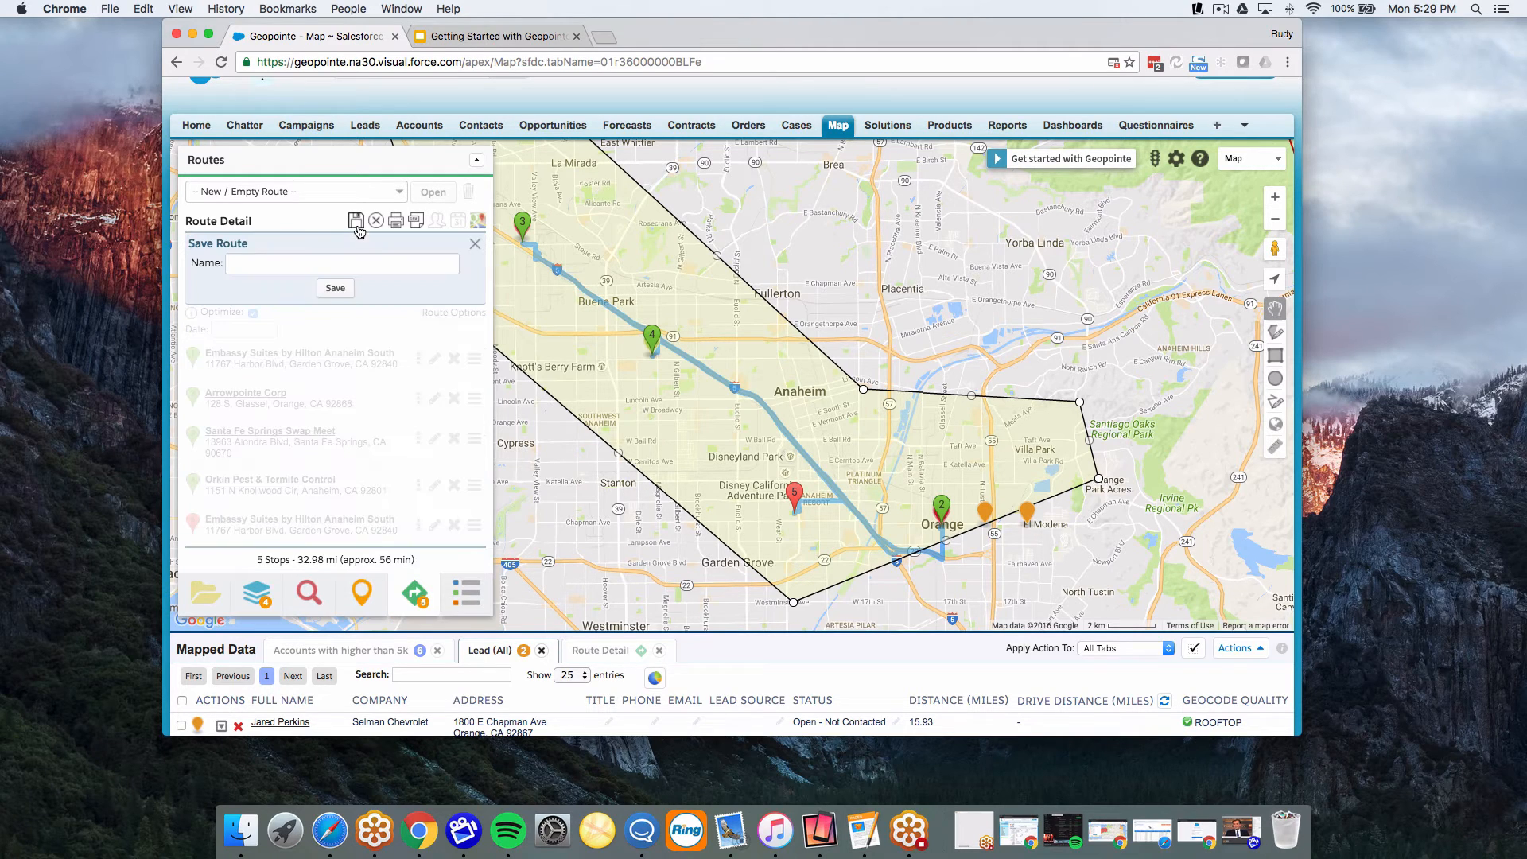
pyautogui.write('OC Trip Dec 1')
pyautogui.click(335, 289)
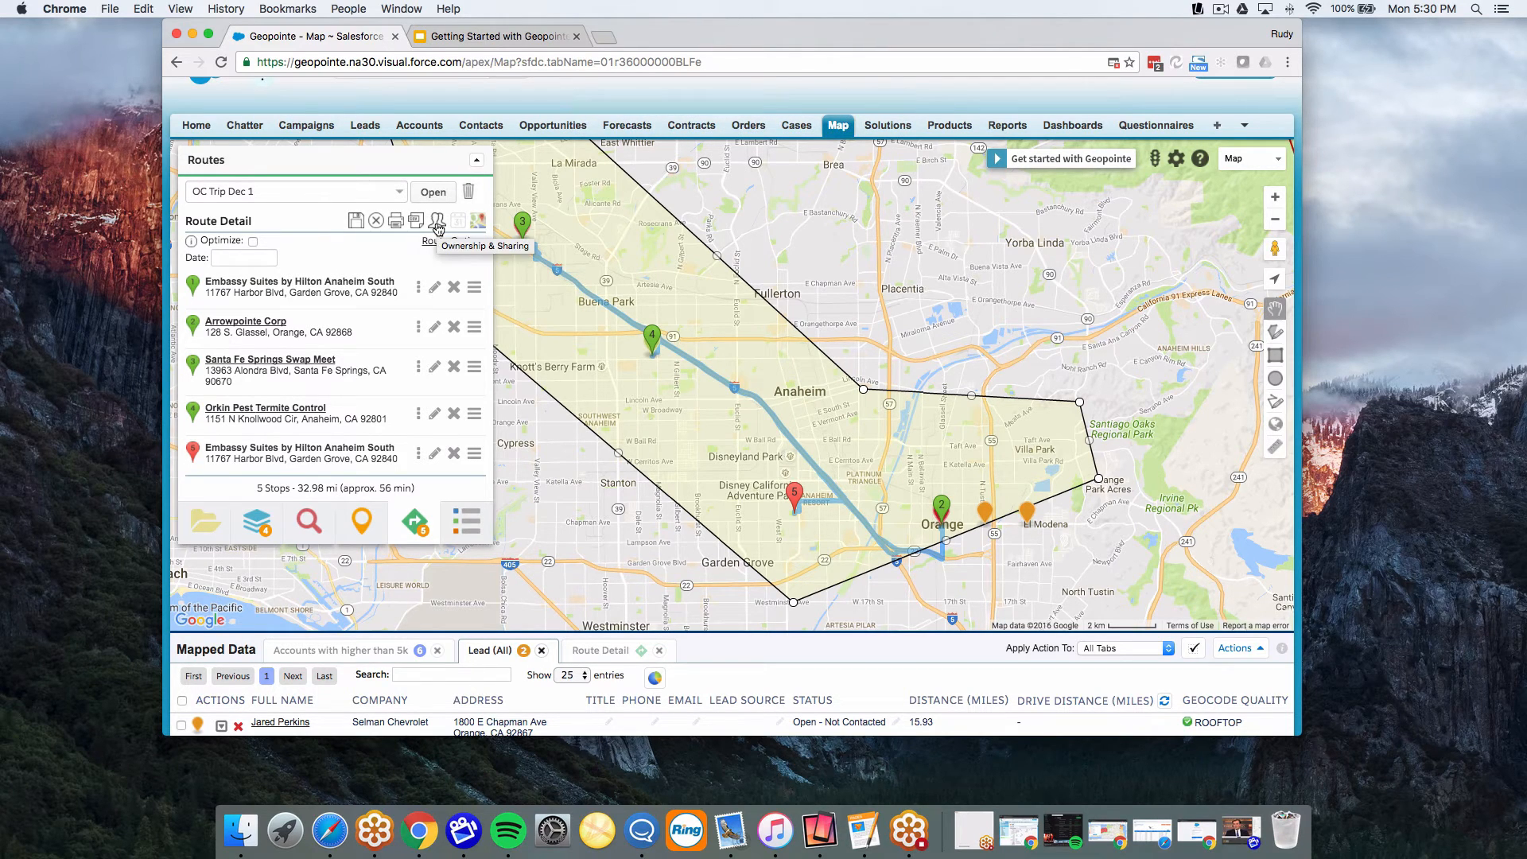
# Review the ownership and sharing options of the saved OC Trip Dec 1 route
pyautogui.click(438, 229)
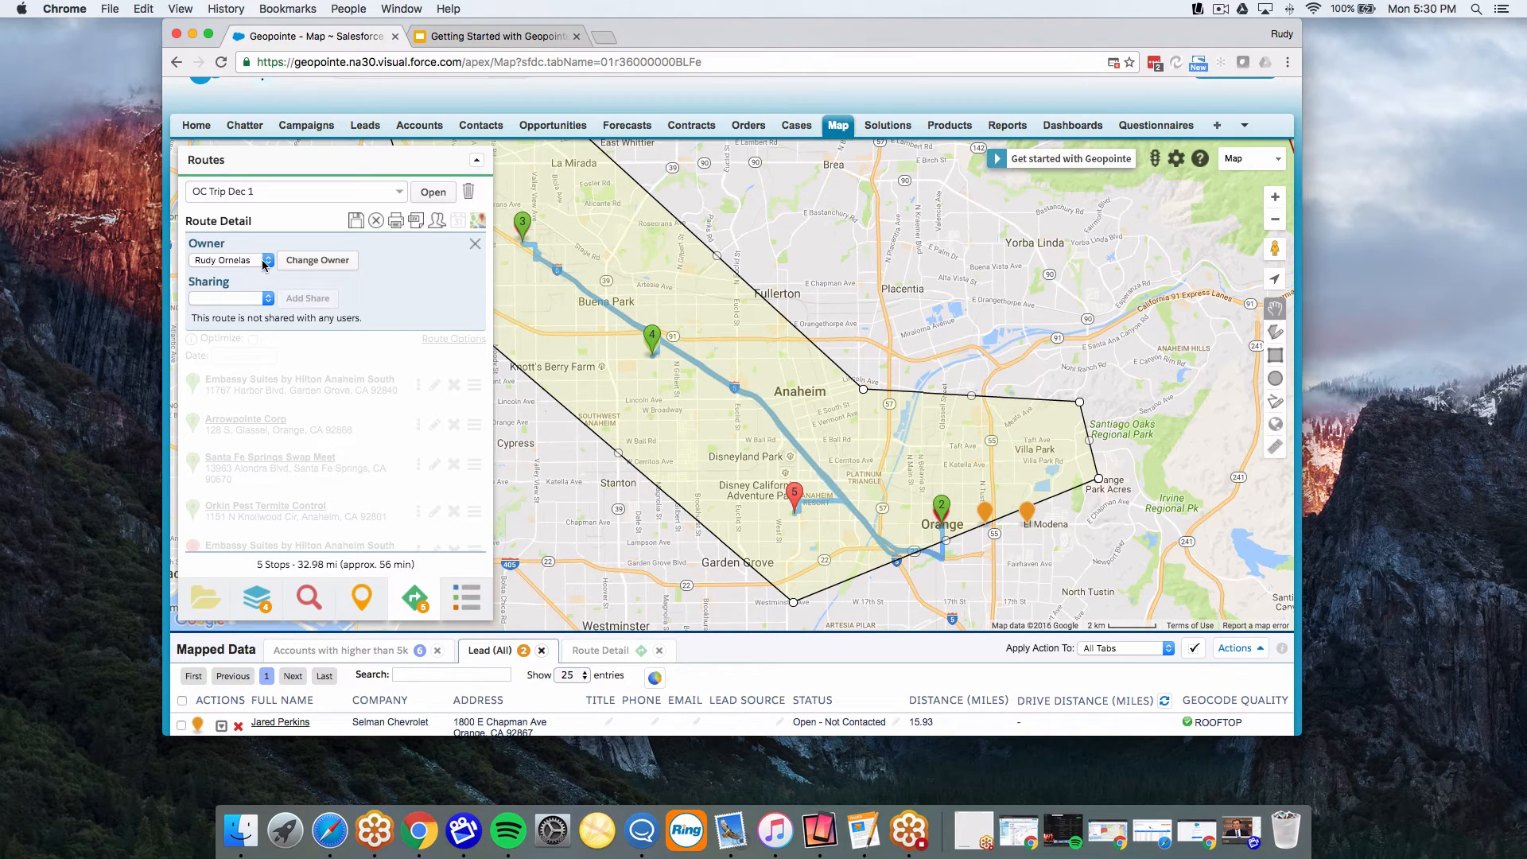
pyautogui.click(258, 301)
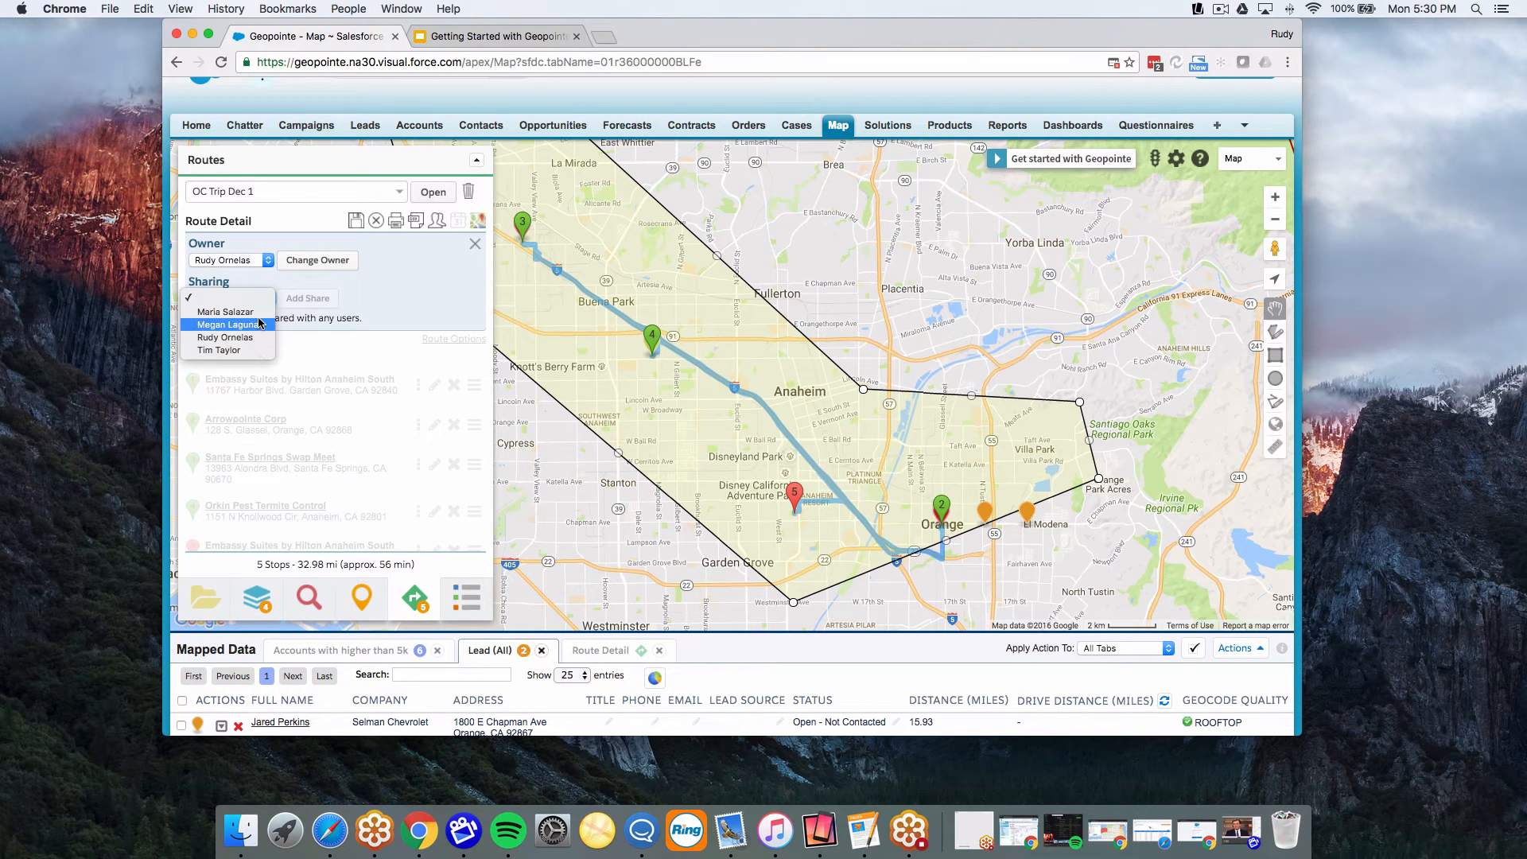
pyautogui.click(369, 282)
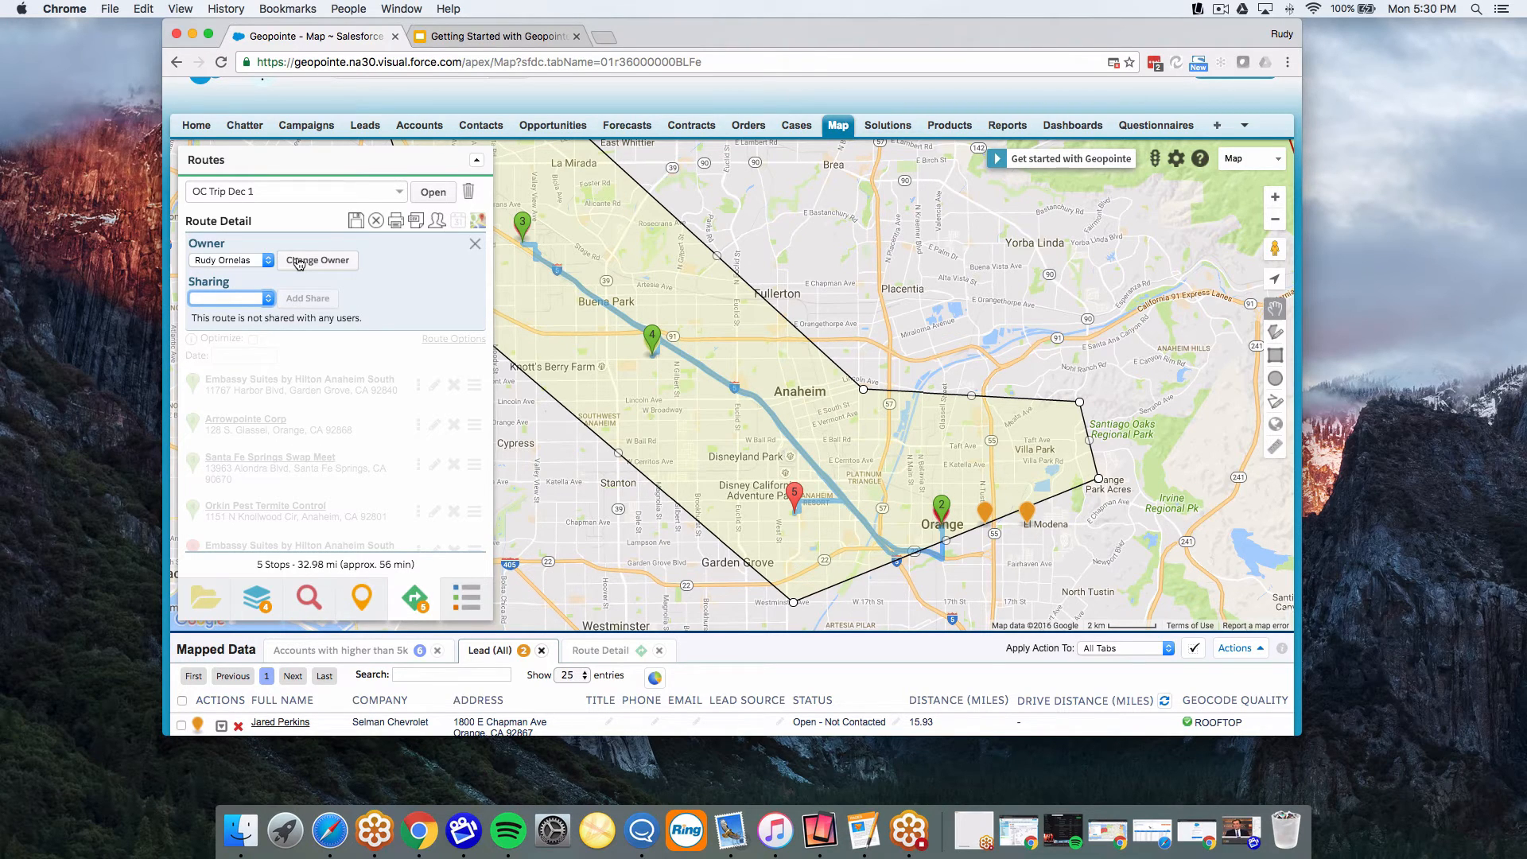
pyautogui.click(401, 292)
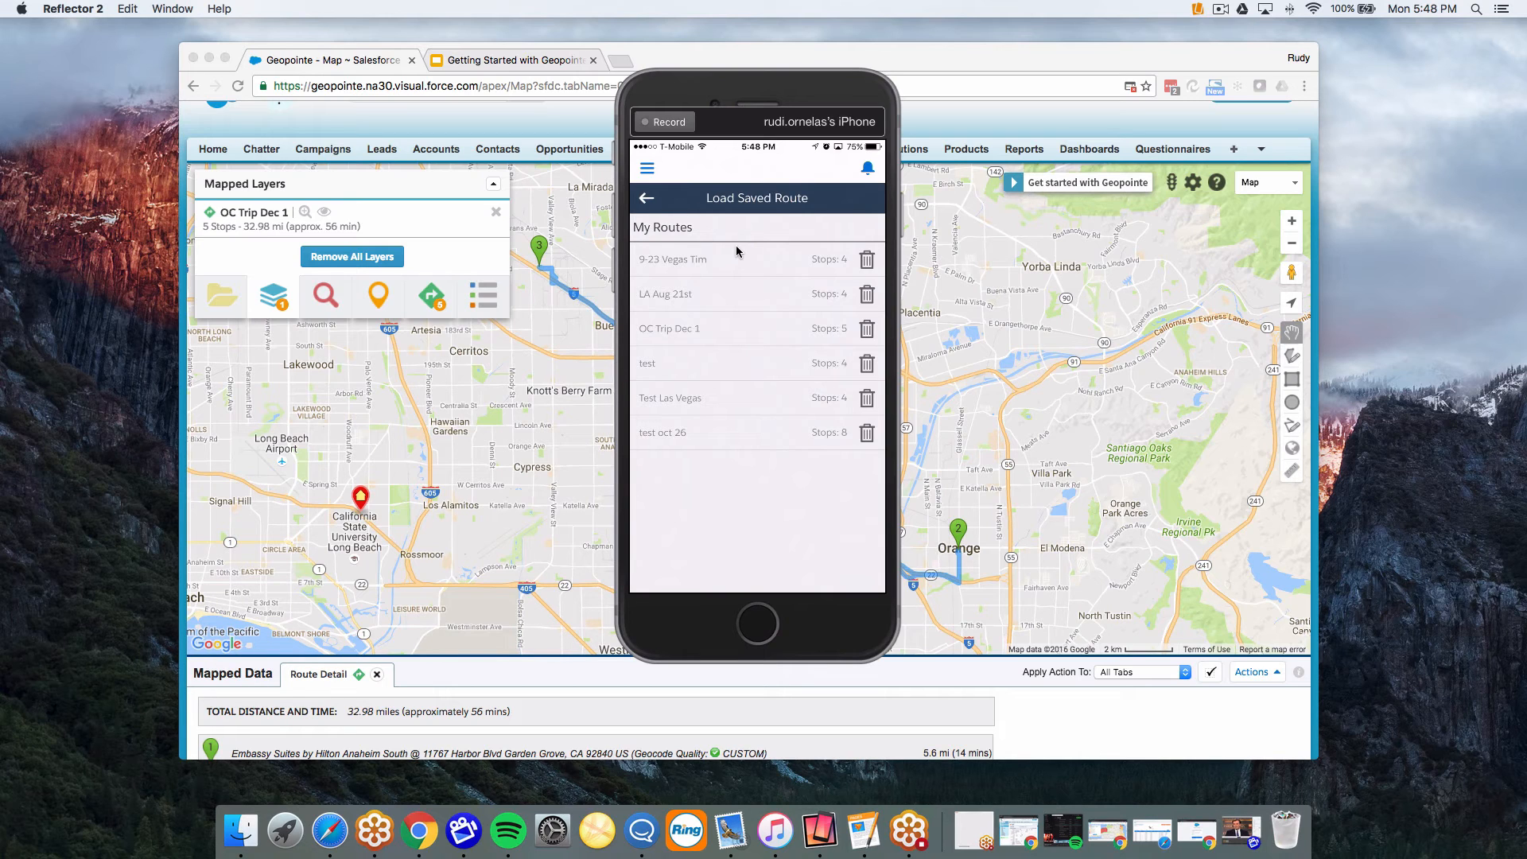
# Switch to the mirrored iPhone in Reflector 2, move it aside, and show the Arrowpointe Corp stop's actions in the OC Trip Dec 1 route
pyautogui.moveTo(774, 90); pyautogui.dragTo(1122, 90)
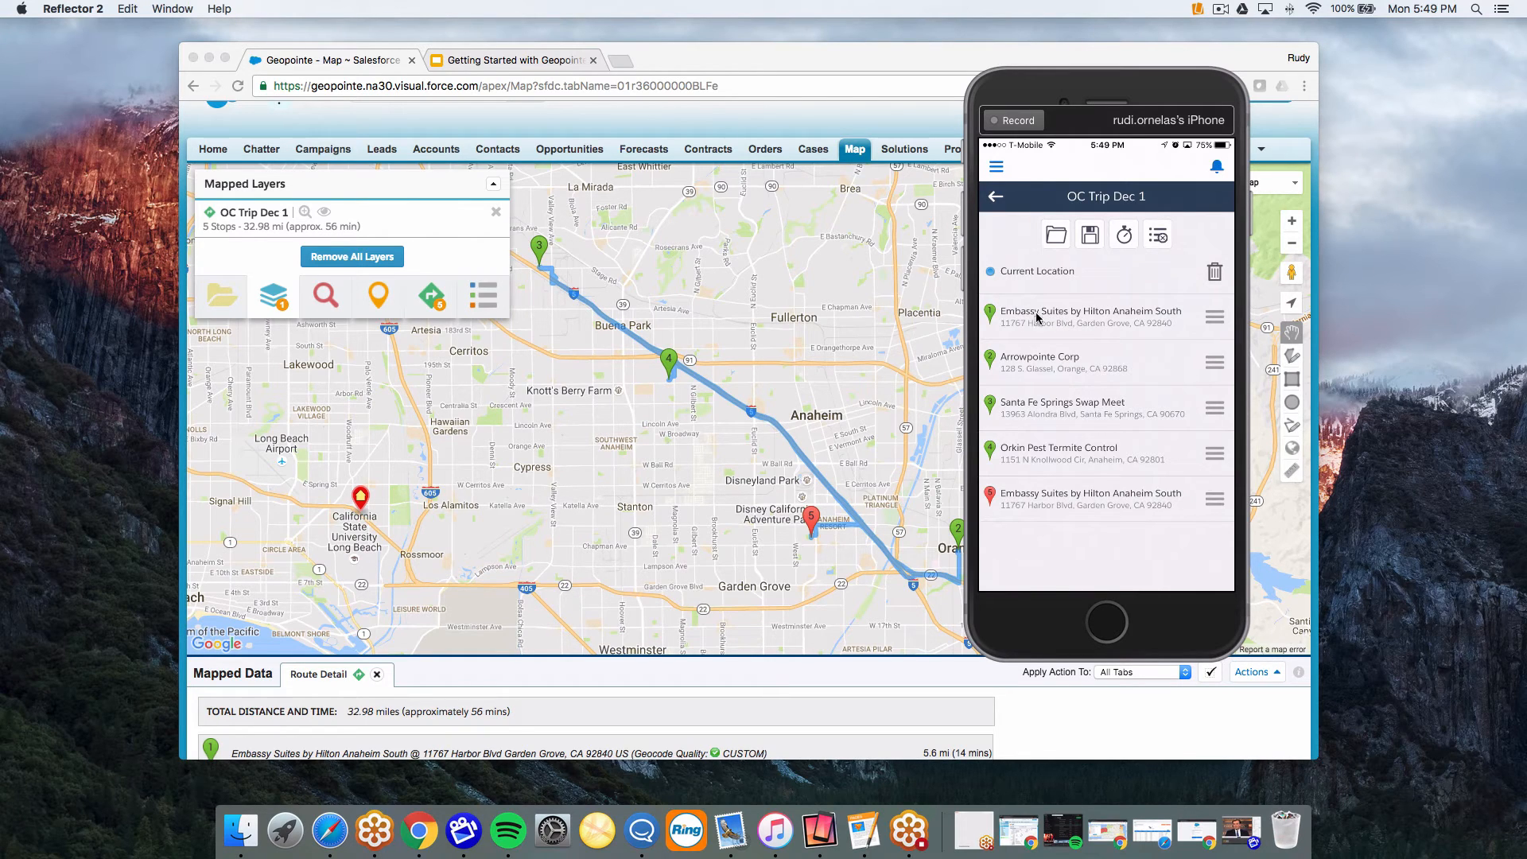
pyautogui.click(1218, 362)
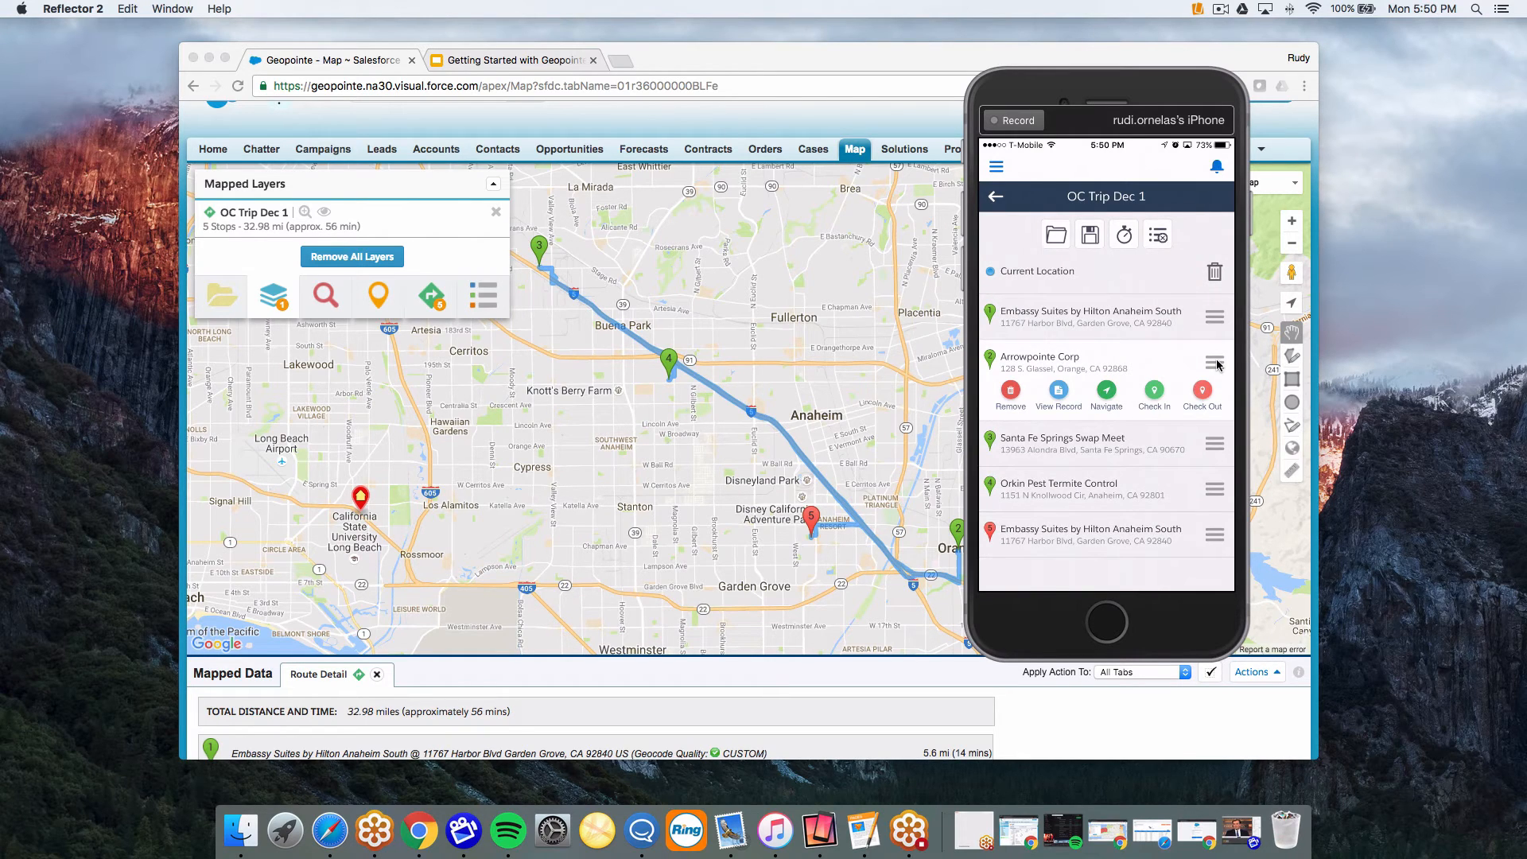